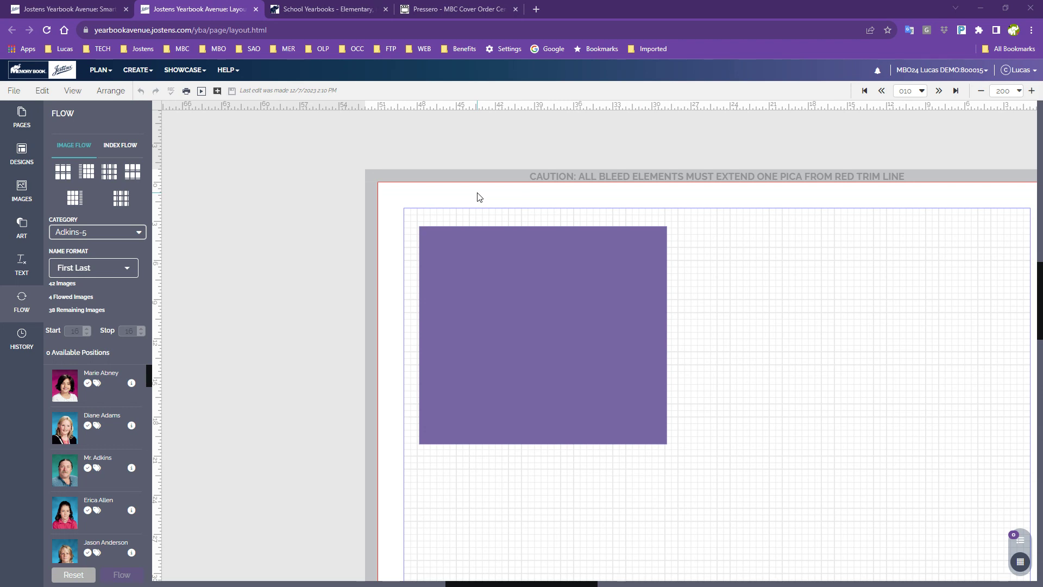
- Move the purple rectangle out to the upper-left bleed corner of page 010 and back inside the page margins
{"action": "left_click_drag", "start_coordinate": [554, 312], "coordinate": [473, 254]}
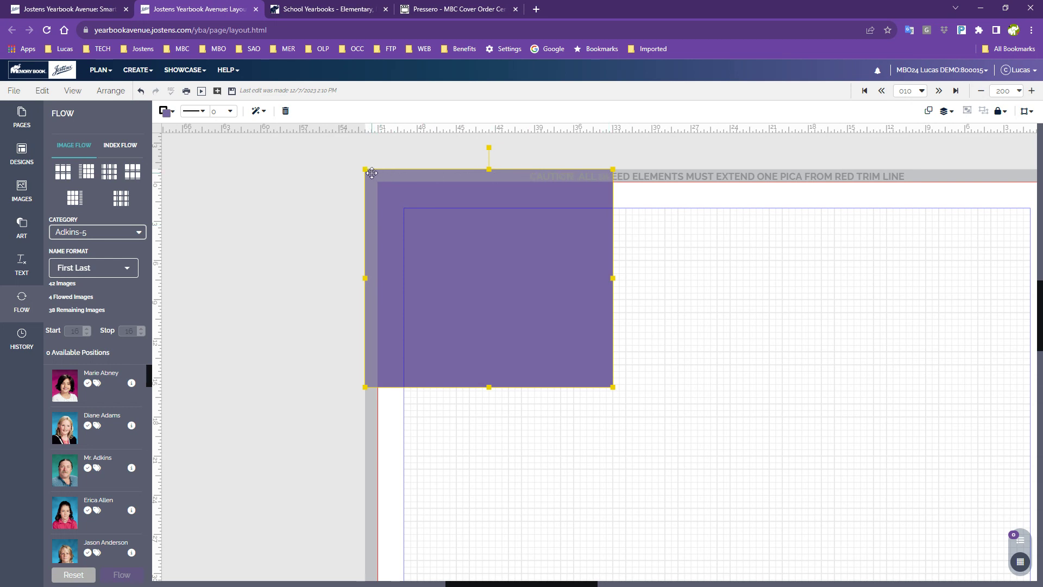
{"action": "left_click_drag", "start_coordinate": [372, 173], "coordinate": [370, 211]}
{"action": "left_click_drag", "start_coordinate": [433, 279], "coordinate": [428, 244]}
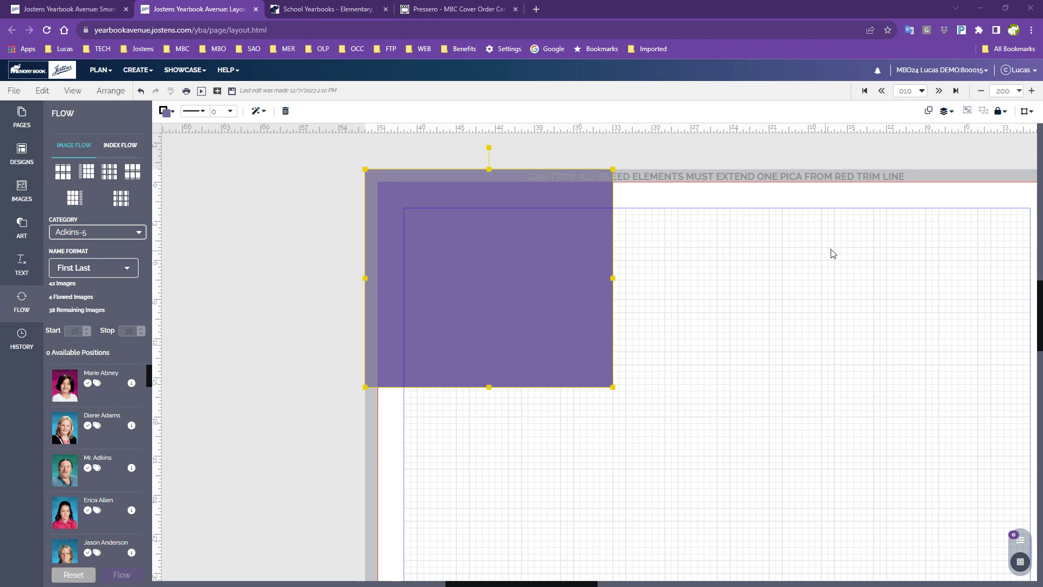
{"action": "left_click_drag", "start_coordinate": [533, 288], "coordinate": [584, 329]}
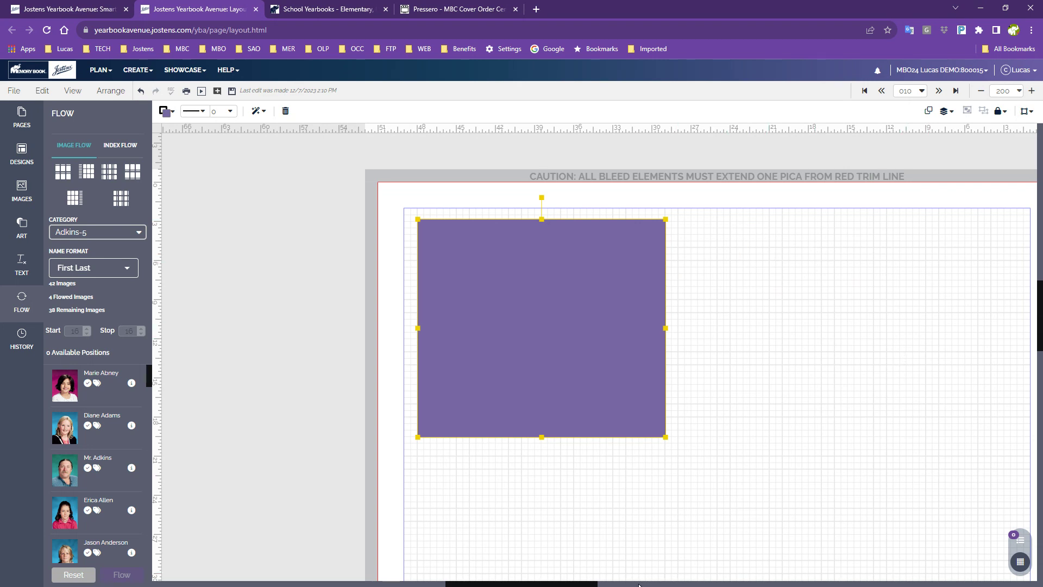
{"action": "left_click", "coordinate": [574, 579]}
{"action": "scroll", "coordinate": [567, 570], "scroll_direction": "down", "scroll_amount": 1}
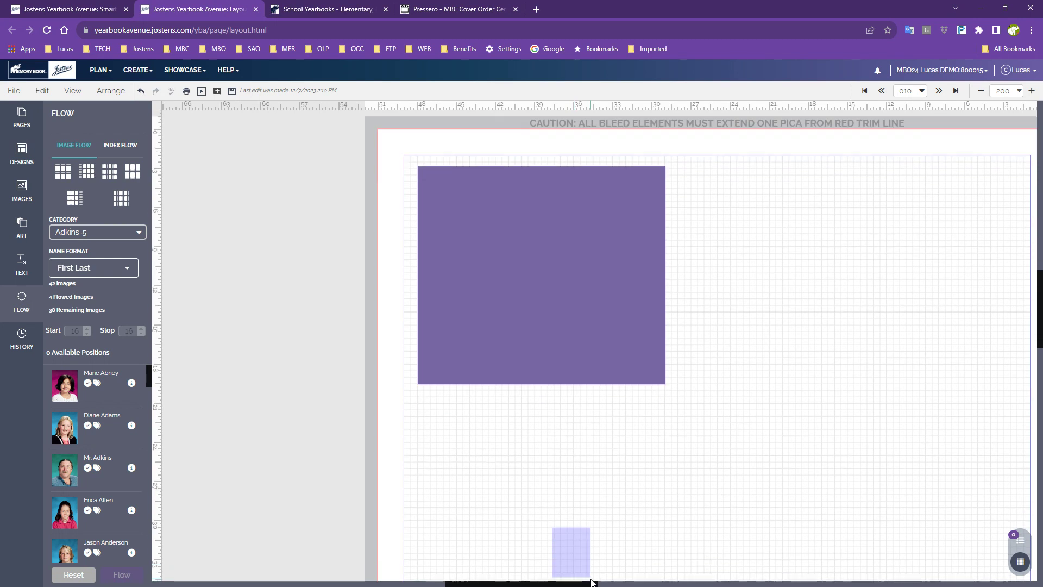
{"action": "left_click_drag", "start_coordinate": [465, 584], "coordinate": [504, 584]}
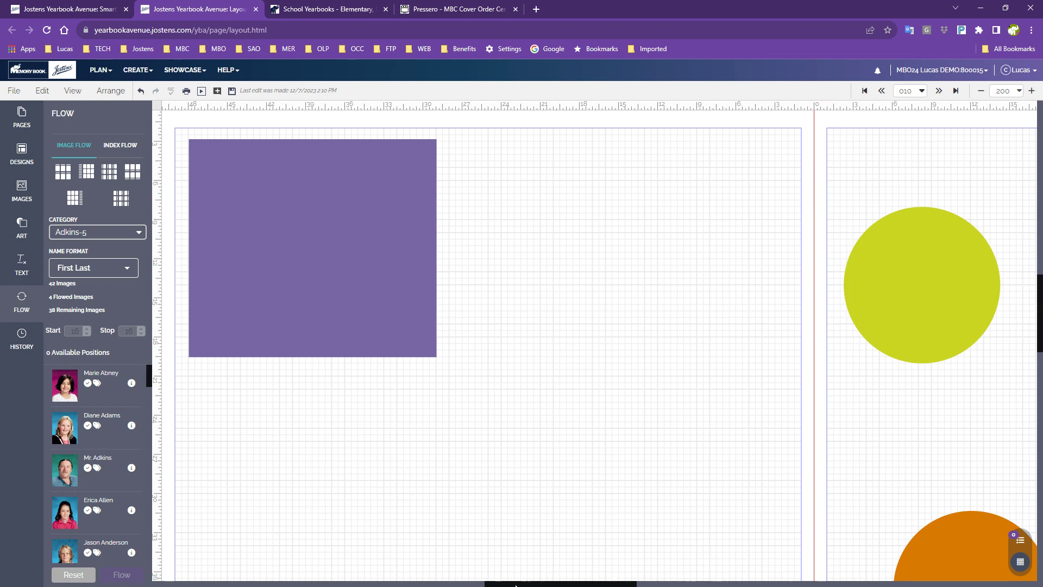
{"action": "left_click_drag", "start_coordinate": [515, 584], "coordinate": [473, 584]}
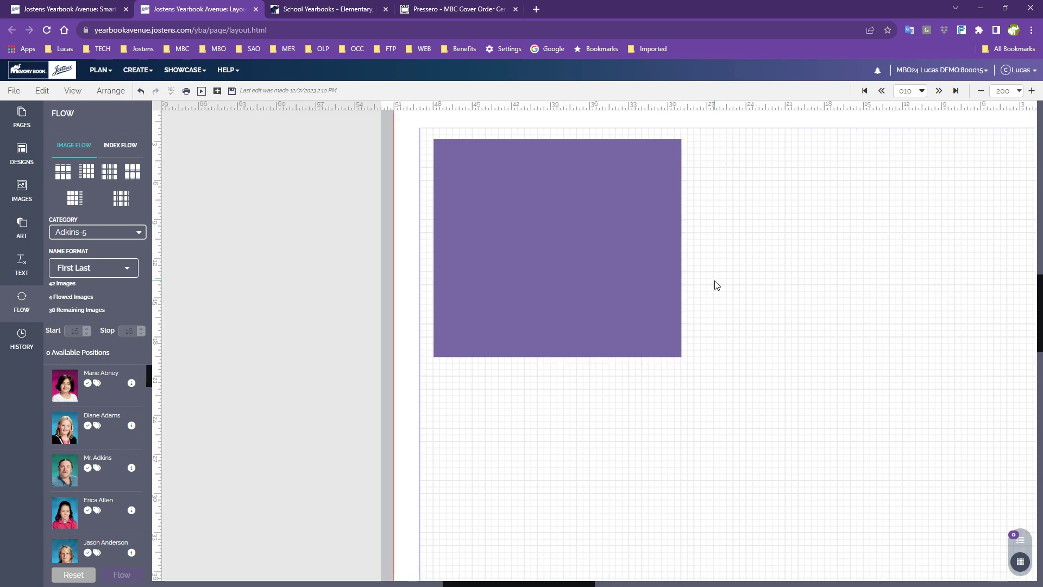
- Shift the purple rectangle toward the middle of the page and return it near the margins' upper-left corner
{"action": "scroll", "coordinate": [715, 284], "scroll_direction": "up", "scroll_amount": 3}
{"action": "left_click", "coordinate": [530, 419]}
{"action": "left_click_drag", "start_coordinate": [531, 419], "coordinate": [618, 443]}
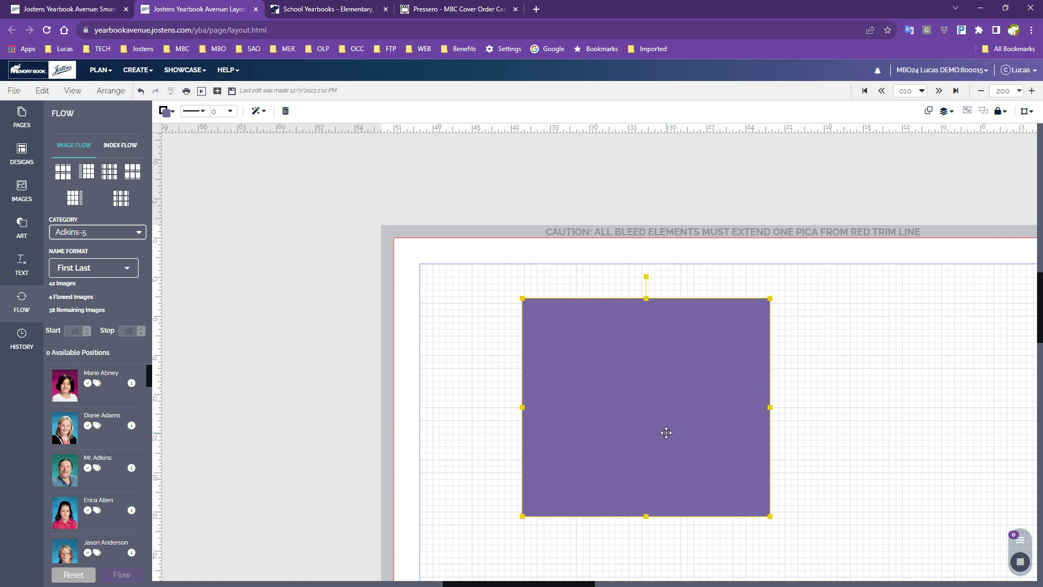
{"action": "left_click_drag", "start_coordinate": [648, 401], "coordinate": [573, 386]}
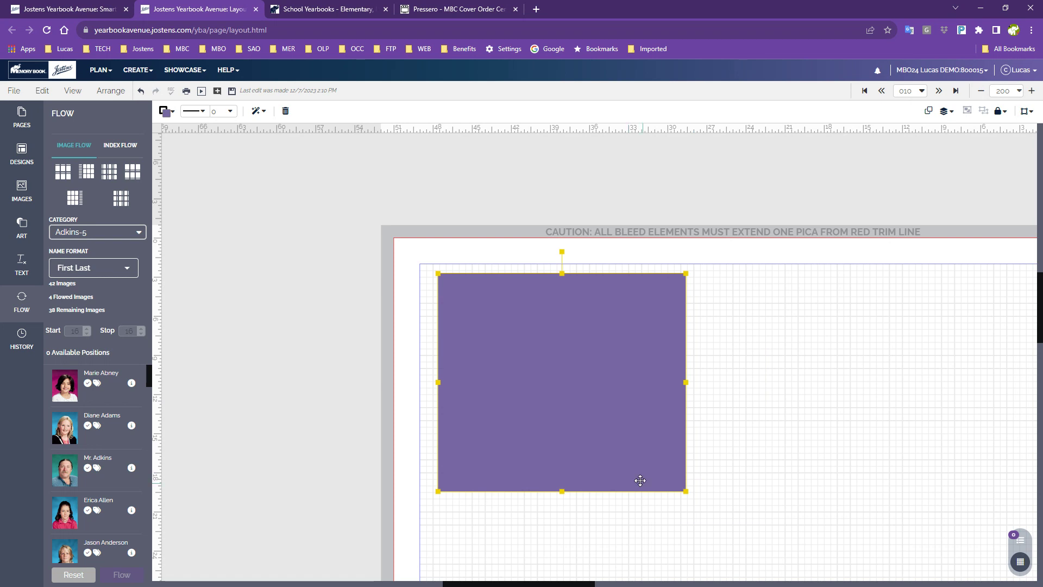
- Shrink the purple rectangle to about 15 picas wide and reposition it inside the upper part of the page margins
{"action": "left_click_drag", "start_coordinate": [686, 490], "coordinate": [639, 446]}
{"action": "left_click_drag", "start_coordinate": [549, 364], "coordinate": [636, 332]}
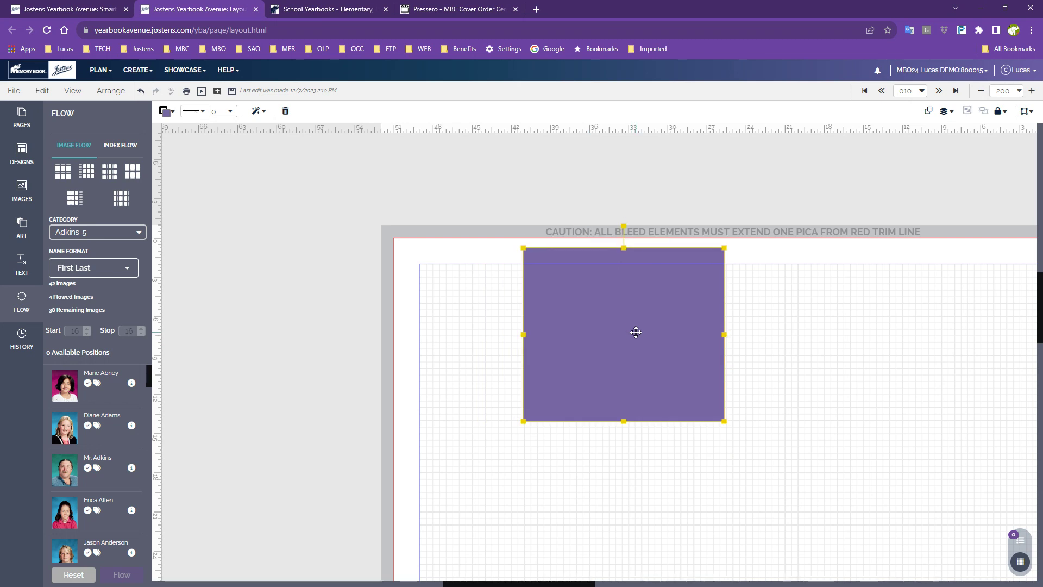
{"action": "left_click_drag", "start_coordinate": [635, 332], "coordinate": [636, 332]}
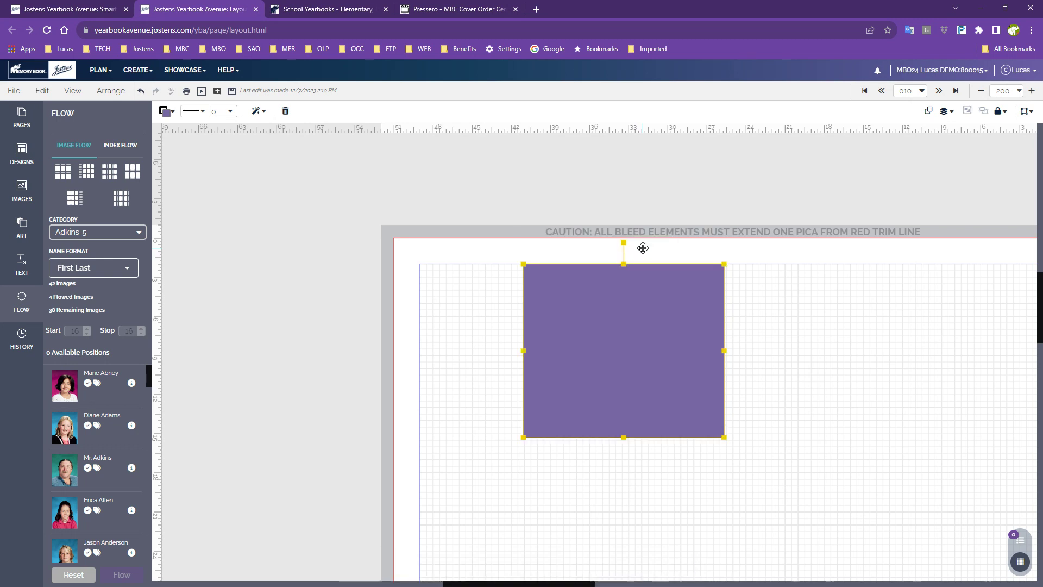
{"action": "mouse_move", "coordinate": [611, 377]}
{"action": "left_mouse_down"}
{"action": "mouse_move", "coordinate": [494, 363]}
{"action": "mouse_move", "coordinate": [762, 360]}
{"action": "mouse_move", "coordinate": [603, 364]}
{"action": "left_mouse_up"}
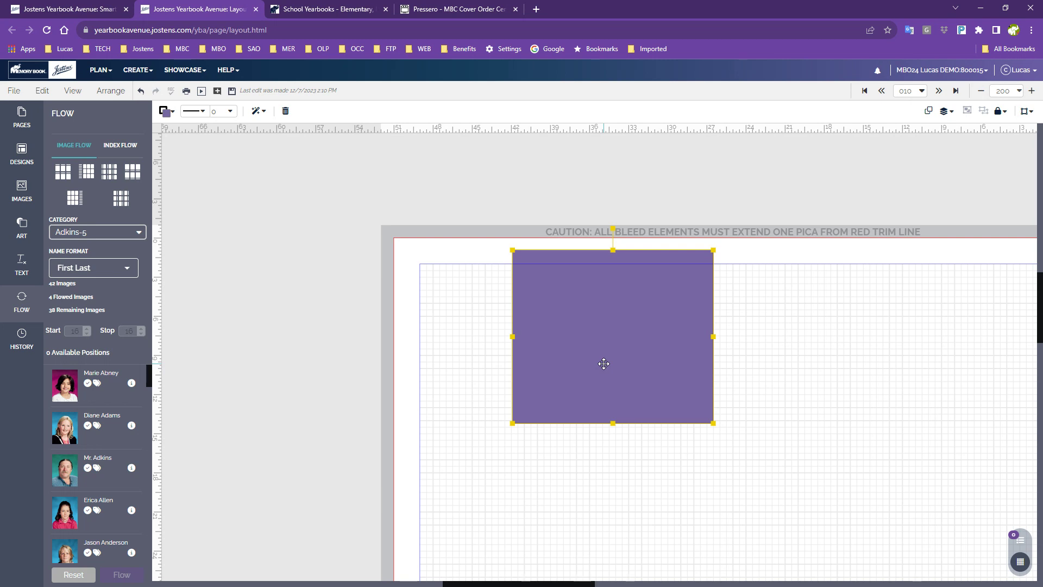
{"action": "left_click_drag", "start_coordinate": [604, 363], "coordinate": [586, 420]}
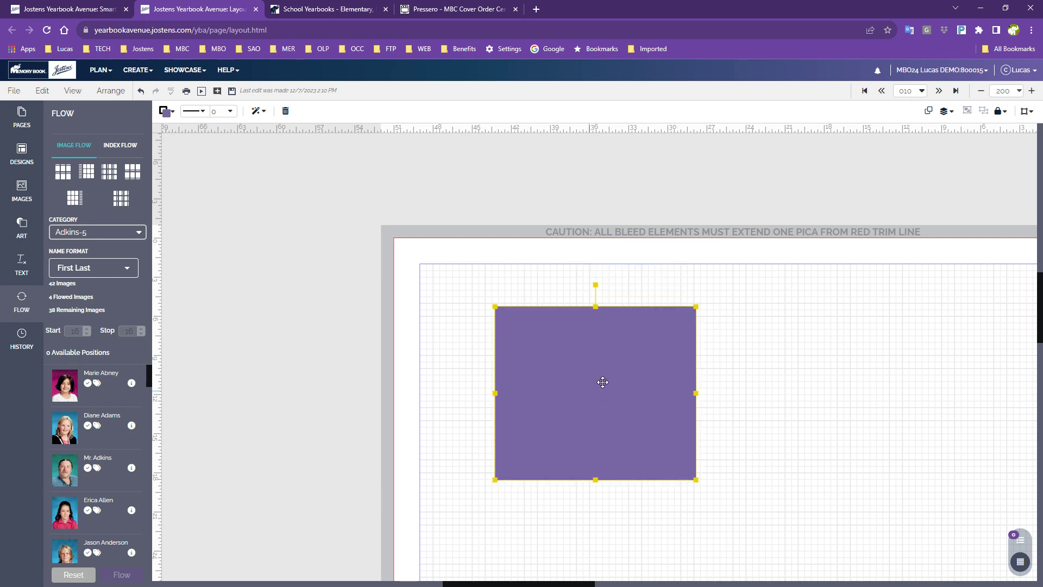
- Move the photo of the two boys from the lower part of the page up beside the purple rectangle
{"action": "scroll", "coordinate": [816, 400], "scroll_direction": "down", "scroll_amount": 2}
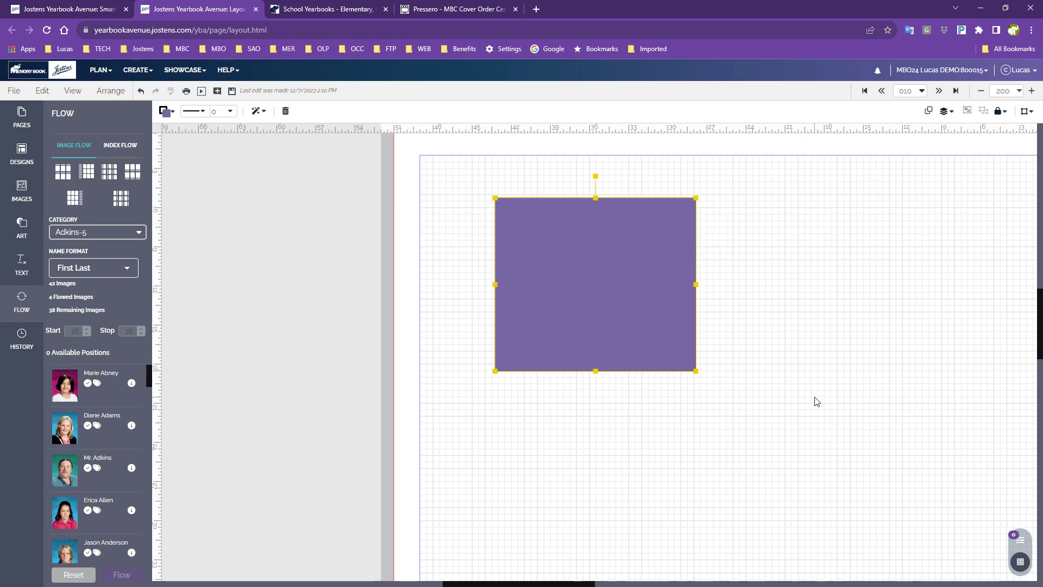
{"action": "scroll", "coordinate": [632, 489], "scroll_direction": "down", "scroll_amount": 5}
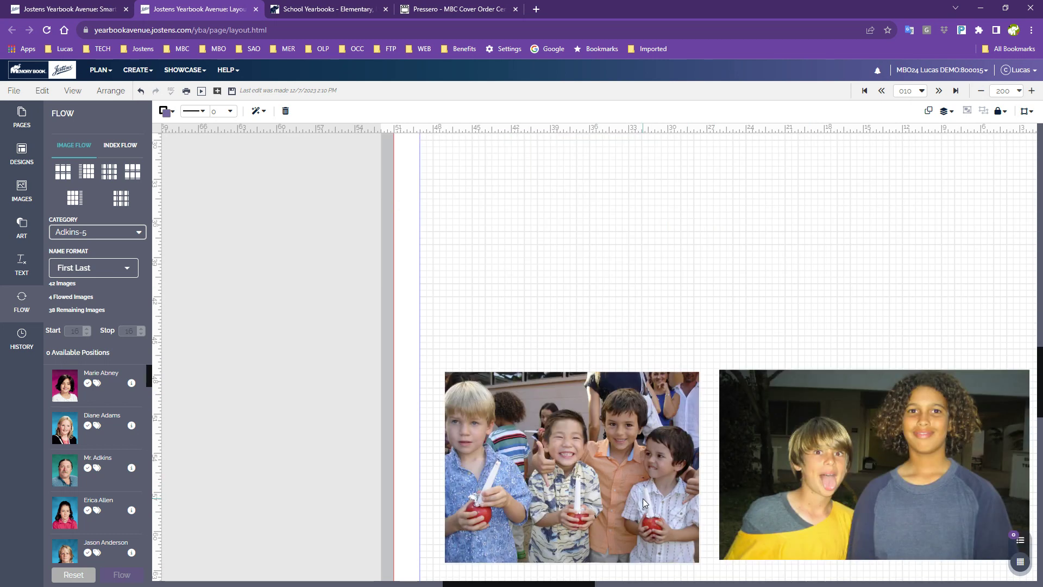
{"action": "left_click", "coordinate": [850, 472]}
{"action": "left_click_drag", "start_coordinate": [849, 473], "coordinate": [802, 236]}
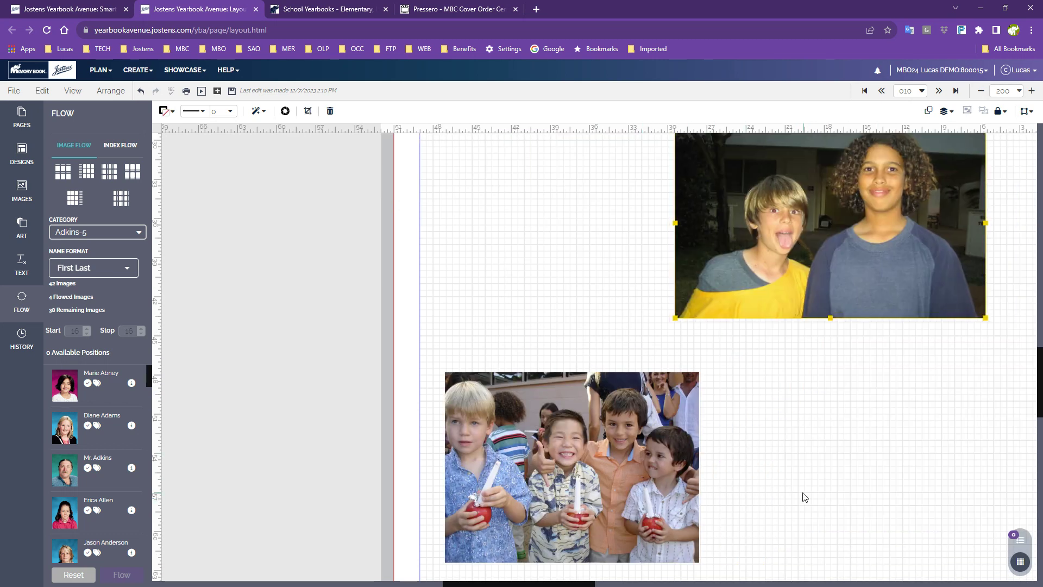
{"action": "scroll", "coordinate": [804, 497], "scroll_direction": "up", "scroll_amount": 7}
{"action": "left_click_drag", "start_coordinate": [796, 540], "coordinate": [824, 235]}
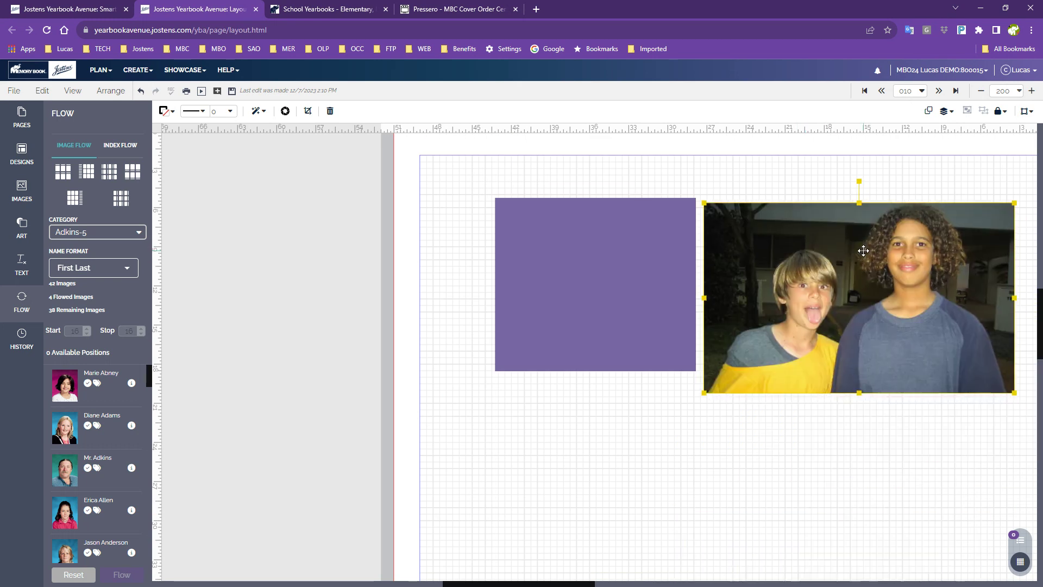
- Move the purple rectangle over the page's upper-left corner so it reaches the outer bleed edges
{"action": "scroll", "coordinate": [695, 390], "scroll_direction": "up", "scroll_amount": 1}
{"action": "left_click", "coordinate": [582, 367]}
{"action": "left_click_drag", "start_coordinate": [582, 368], "coordinate": [416, 265]}
- Reposition the photo of the two boys near the top margin, beside the purple rectangle
{"action": "left_click_drag", "start_coordinate": [873, 387], "coordinate": [813, 365]}
{"action": "left_click_drag", "start_coordinate": [866, 397], "coordinate": [878, 317]}
{"action": "right_click", "coordinate": [877, 318]}
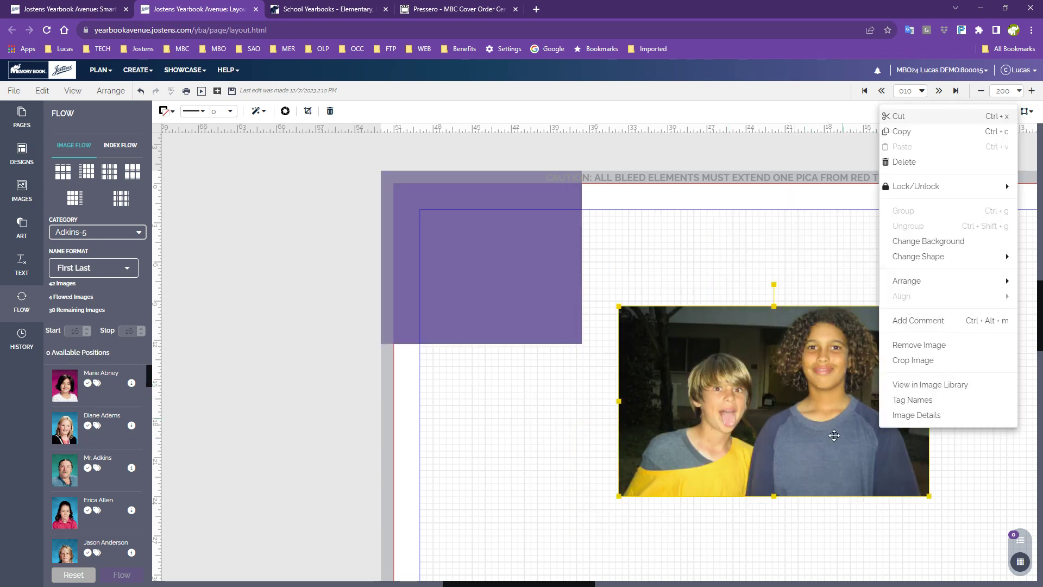
{"action": "left_click", "coordinate": [840, 318]}
{"action": "left_click_drag", "start_coordinate": [796, 452], "coordinate": [831, 329]}
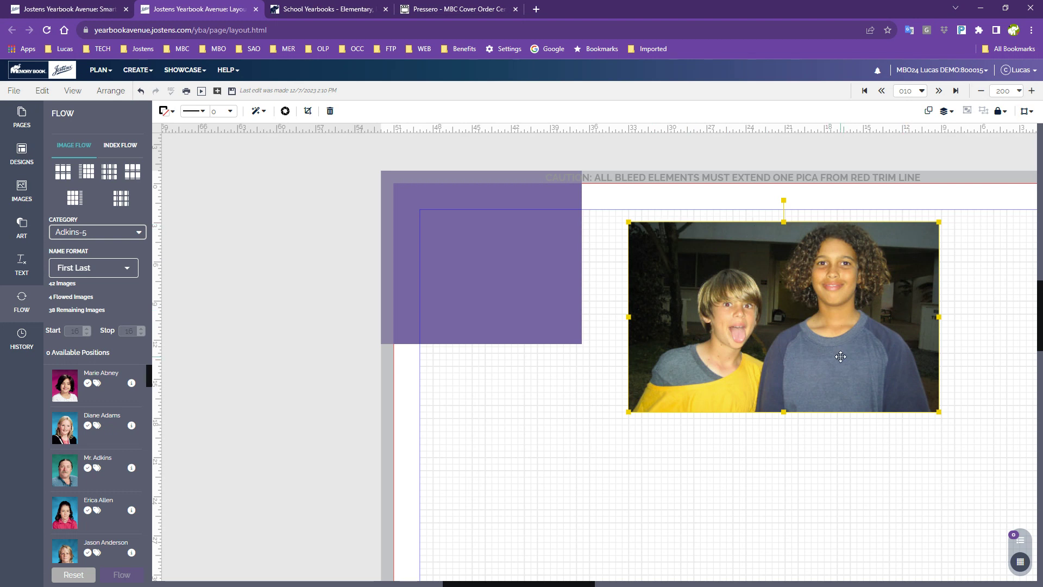
- Snap the two-boys photo to the left bleed edge below the purple rectangle and pull it back inside the margins
{"action": "left_click_drag", "start_coordinate": [831, 362], "coordinate": [592, 492]}
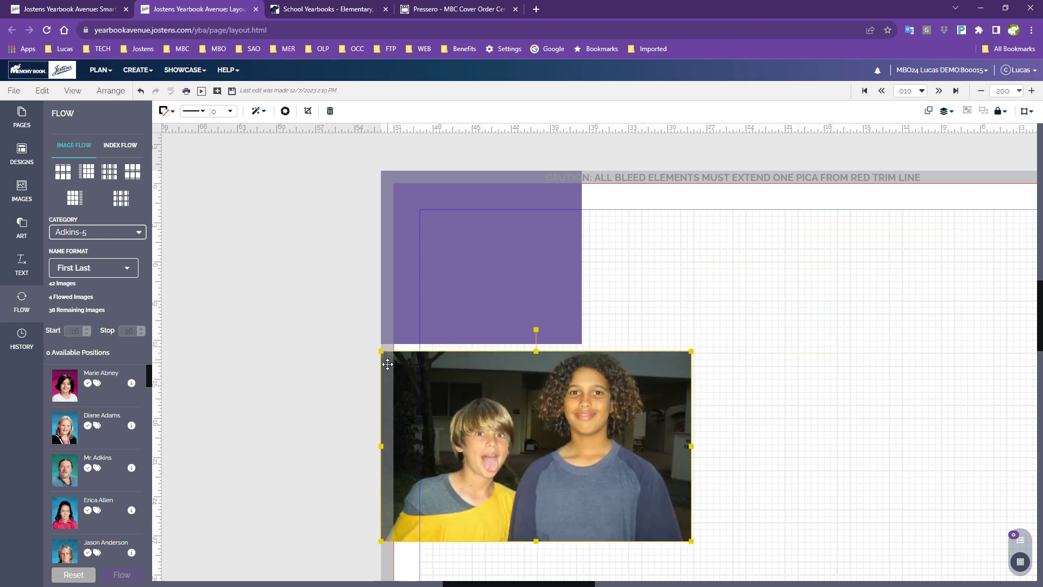
{"action": "left_click_drag", "start_coordinate": [395, 440], "coordinate": [626, 409]}
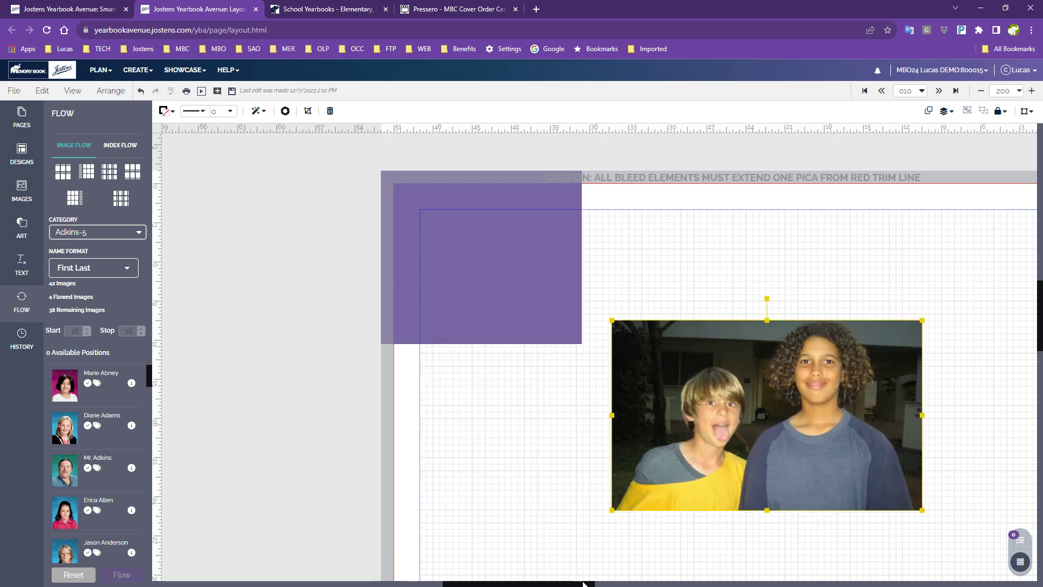
- Move the two-boys photo against the gutter line between the pages, and up to the top bleed edge
{"action": "left_click_drag", "start_coordinate": [585, 583], "coordinate": [638, 583]}
{"action": "left_click_drag", "start_coordinate": [516, 387], "coordinate": [653, 347]}
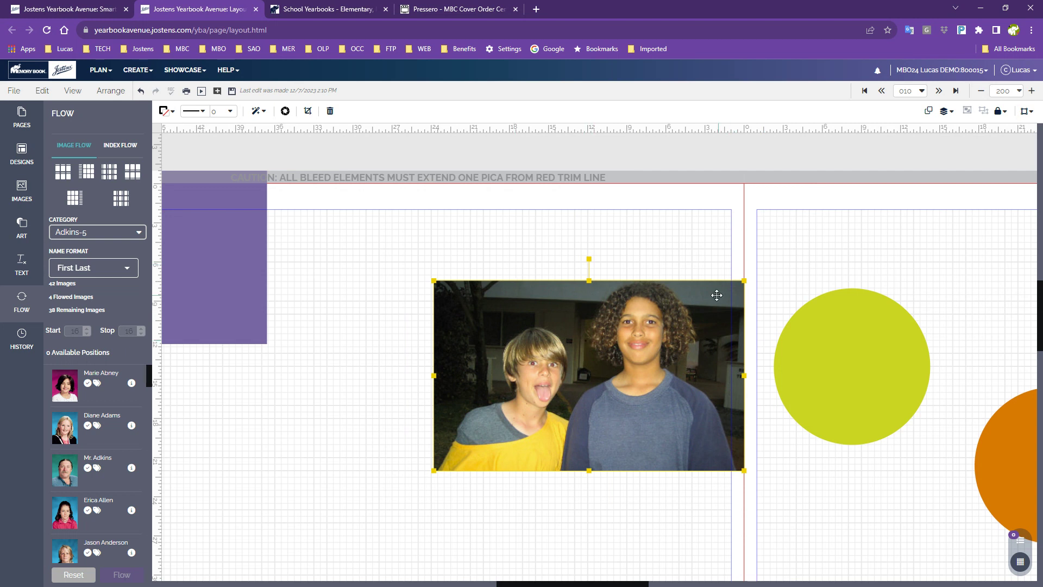
{"action": "left_click_drag", "start_coordinate": [660, 423], "coordinate": [593, 370]}
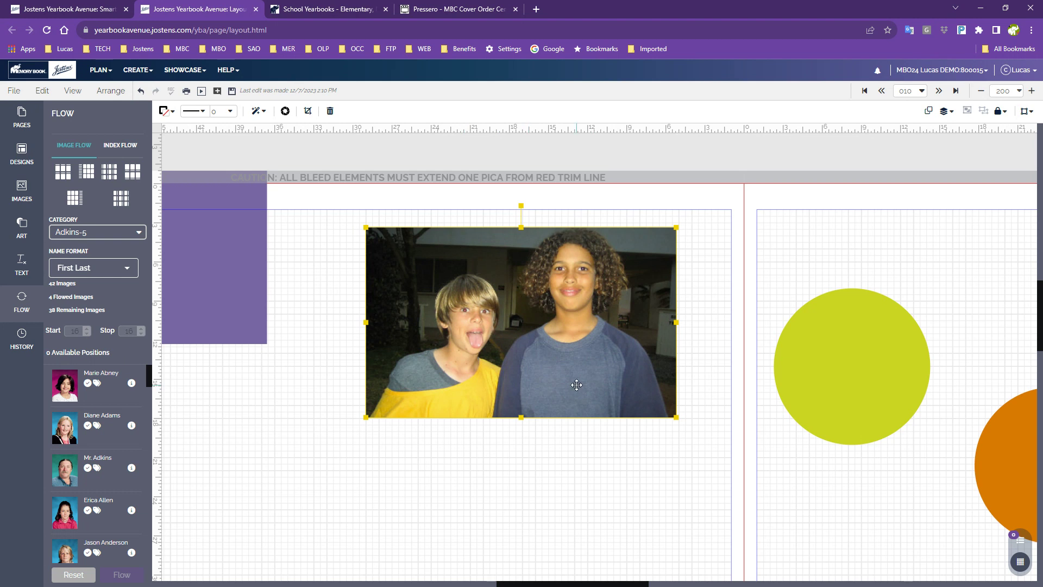
{"action": "left_click_drag", "start_coordinate": [577, 385], "coordinate": [573, 306]}
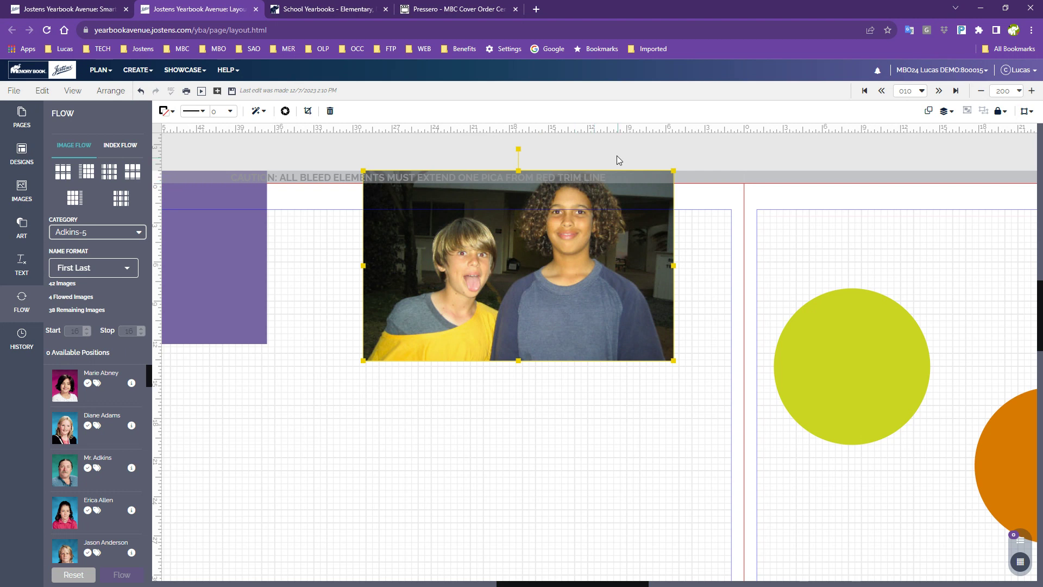
- Place a horizontal guide along the top red trim line and move the two-boys photo down inside the margins
{"action": "left_click_drag", "start_coordinate": [606, 129], "coordinate": [603, 185]}
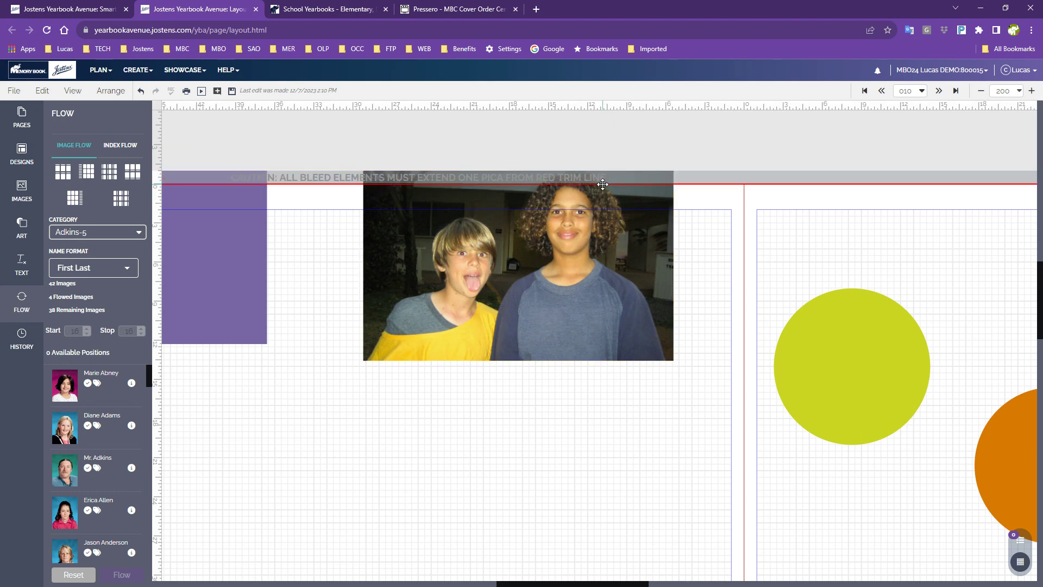
{"action": "left_click_drag", "start_coordinate": [603, 185], "coordinate": [567, 188]}
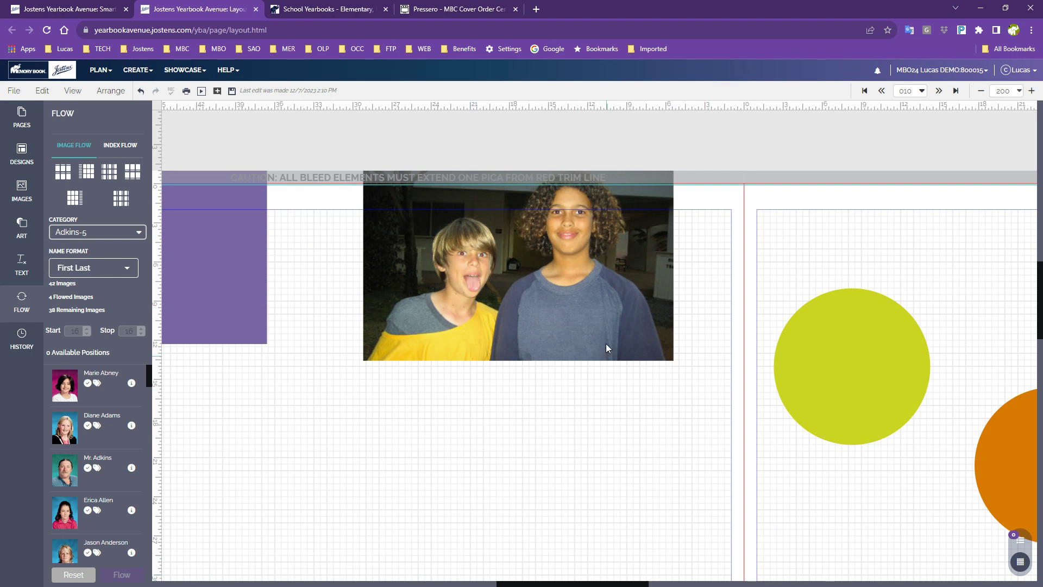
{"action": "left_click_drag", "start_coordinate": [575, 256], "coordinate": [570, 319]}
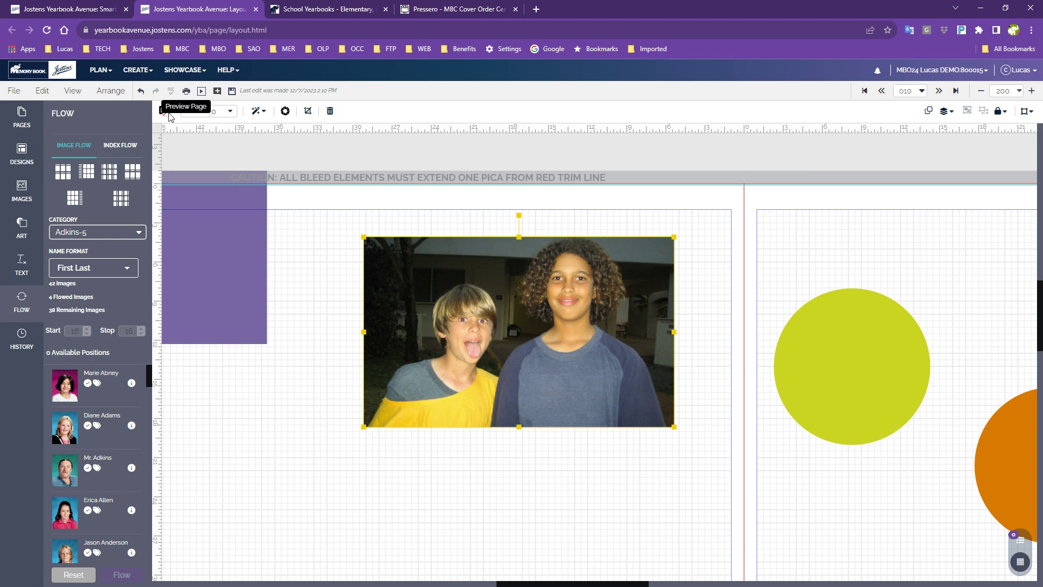
- Set the browser zoom to 150%
{"action": "left_click", "coordinate": [1031, 31]}
{"action": "left_click", "coordinate": [1002, 149]}
{"action": "left_click", "coordinate": [1003, 149]}
{"action": "left_click", "coordinate": [997, 148]}
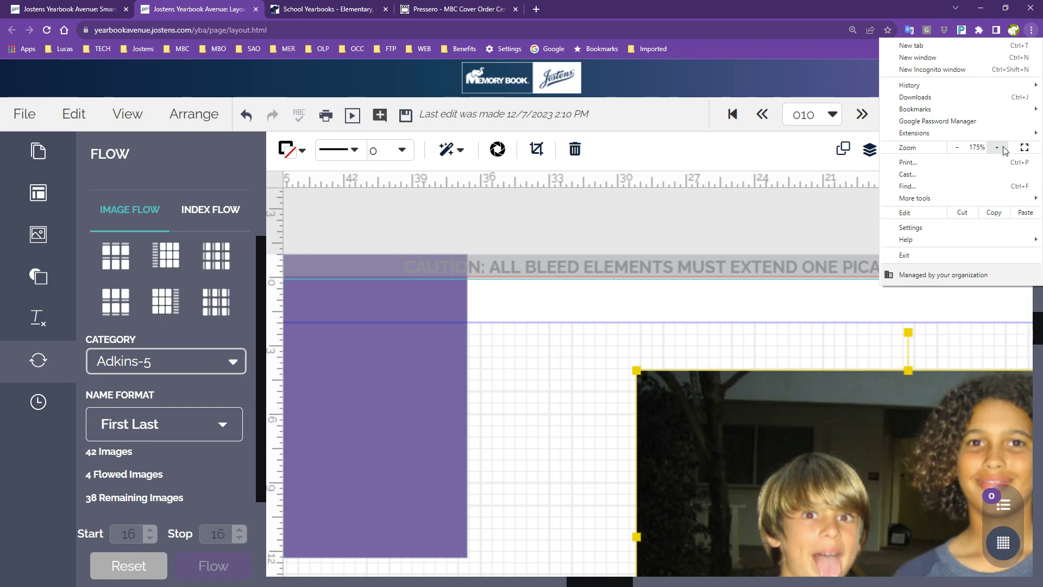
{"action": "left_click", "coordinate": [957, 147]}
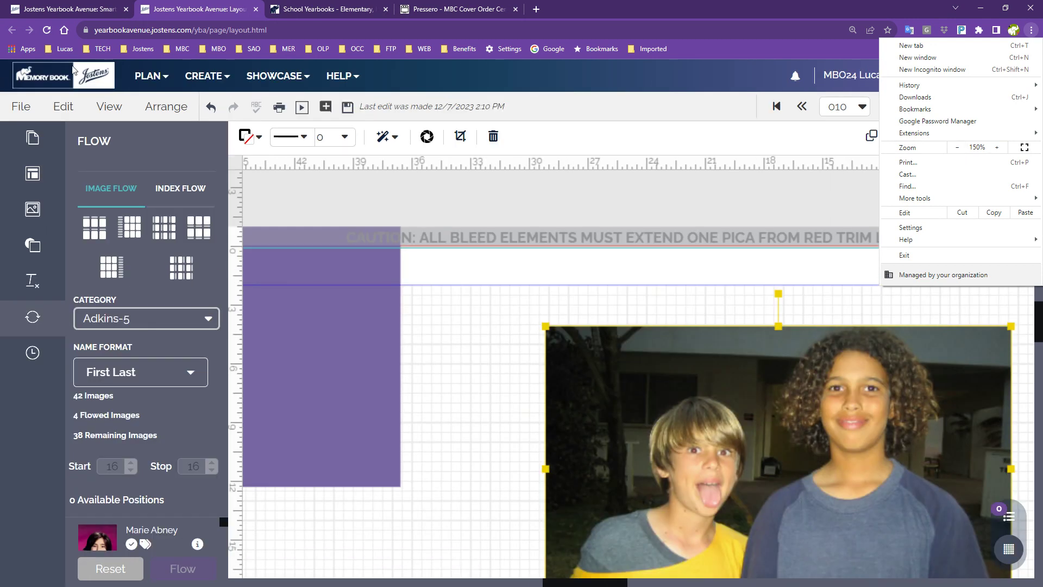
{"action": "left_click", "coordinate": [563, 197]}
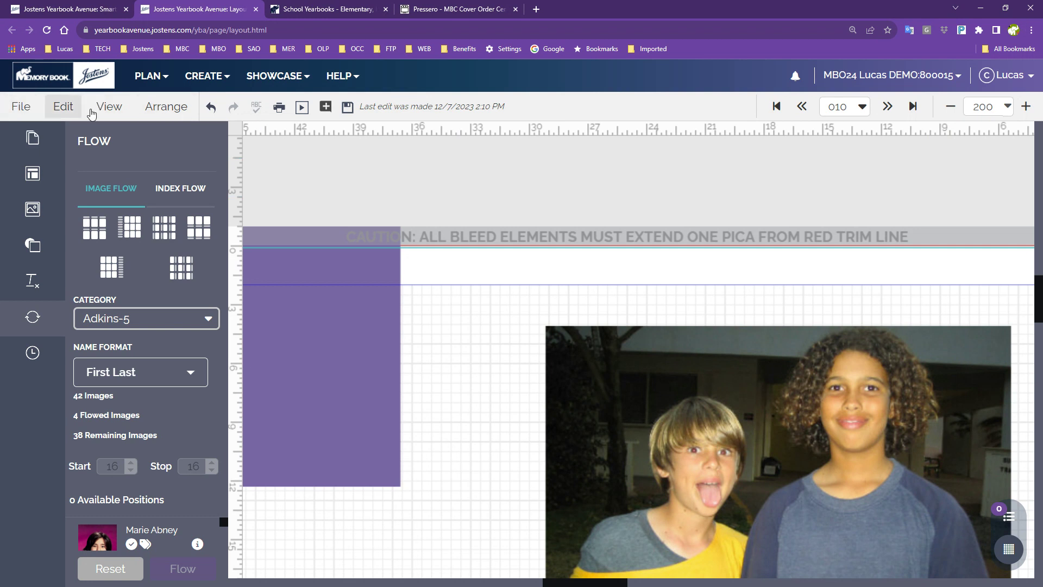
- Review and close the page info for pages 010 and 011, and show the image formats offered for downloading the spread
{"action": "left_click", "coordinate": [21, 108]}
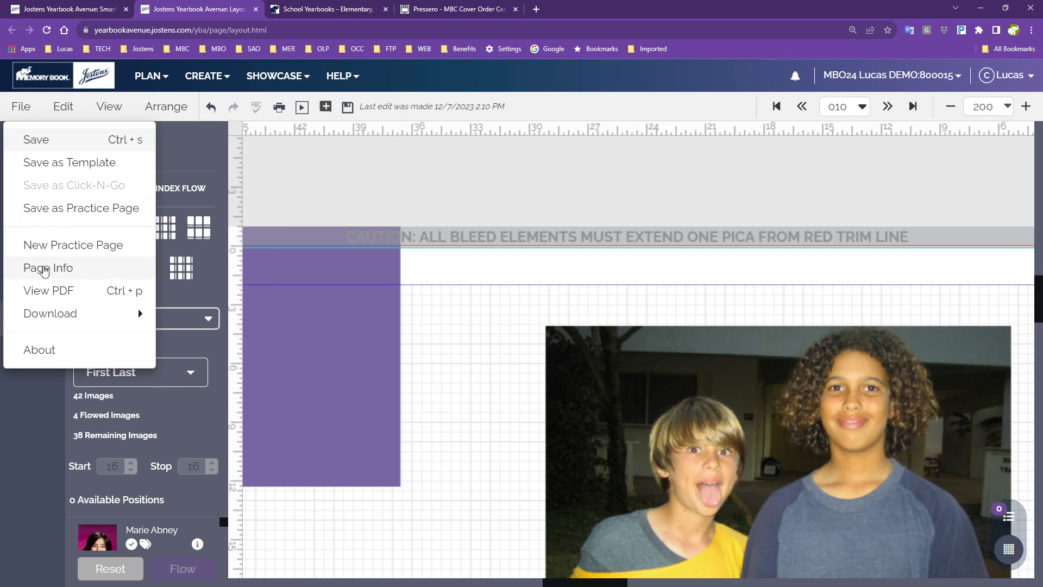
{"action": "left_click", "coordinate": [47, 269]}
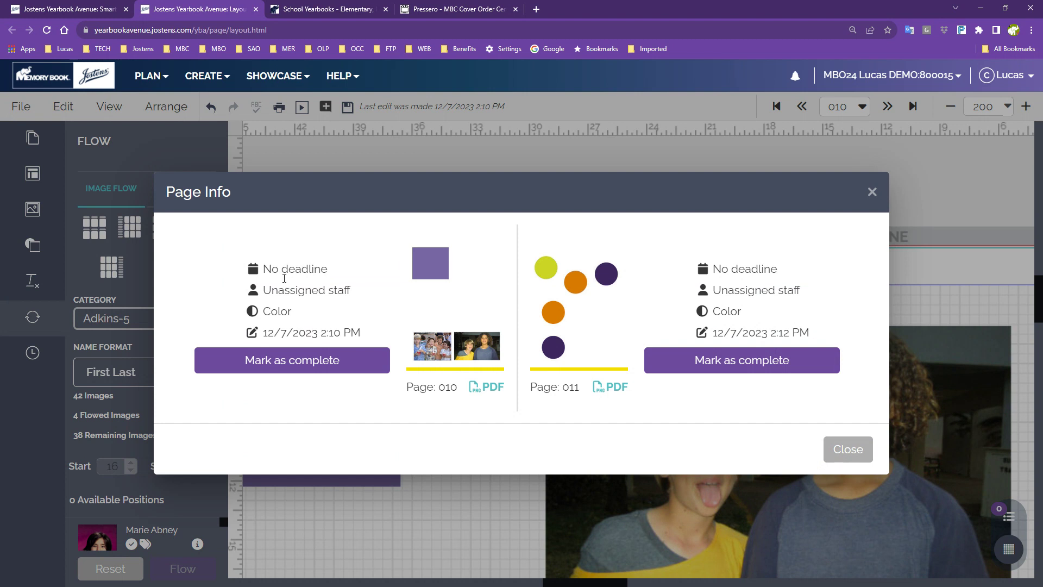
{"action": "left_click", "coordinate": [839, 451]}
{"action": "left_click", "coordinate": [21, 112]}
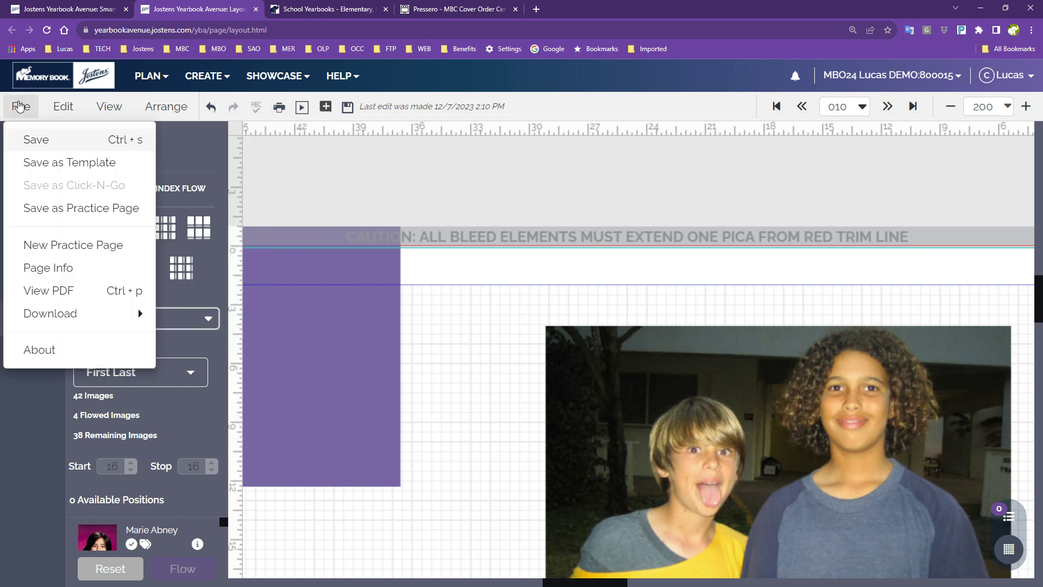
{"action": "mouse_move", "coordinate": [29, 314]}
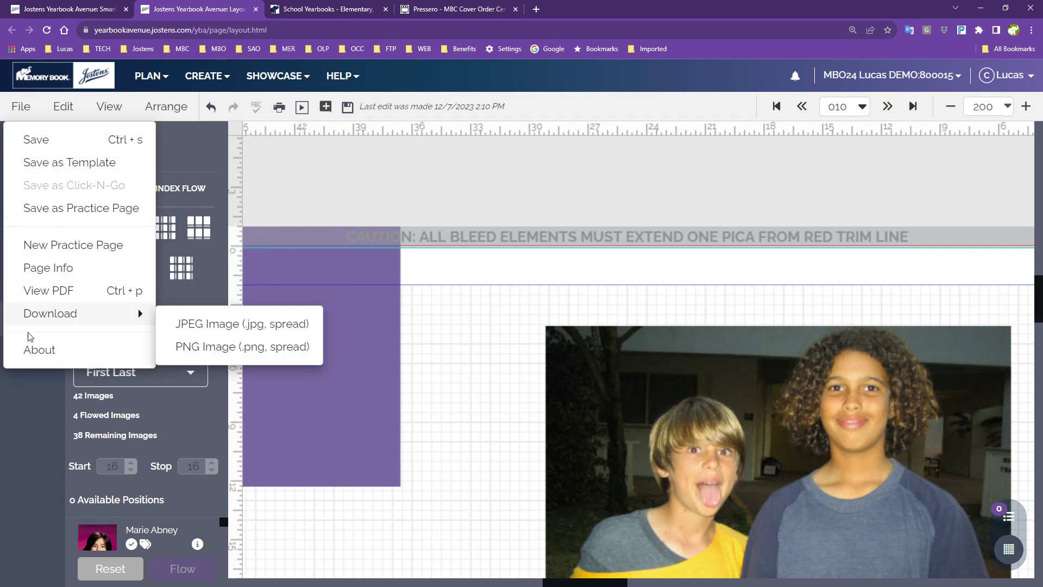
- Open the Change Background settings for the spread
{"action": "mouse_move", "coordinate": [60, 113]}
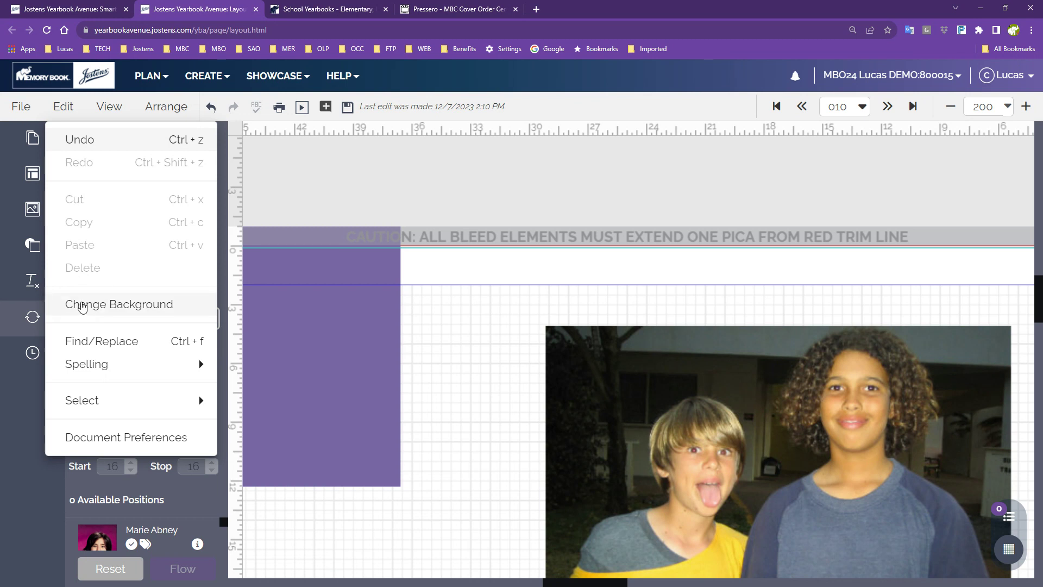
{"action": "left_click", "coordinate": [100, 313]}
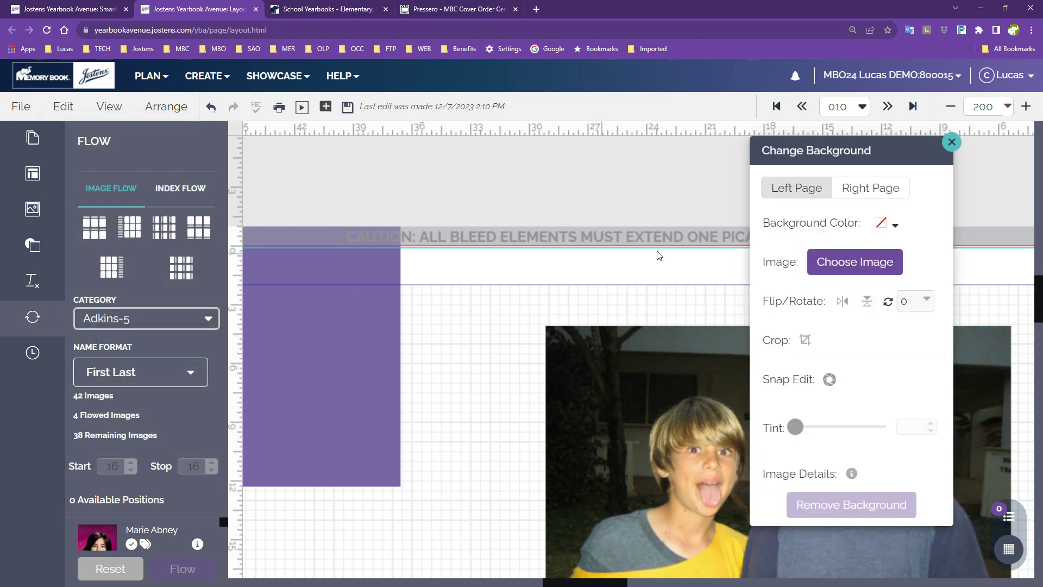
- Move aside and close the Change Background settings, and review the spelling and selection options available for editing the page
{"action": "left_click_drag", "start_coordinate": [877, 156], "coordinate": [622, 170]}
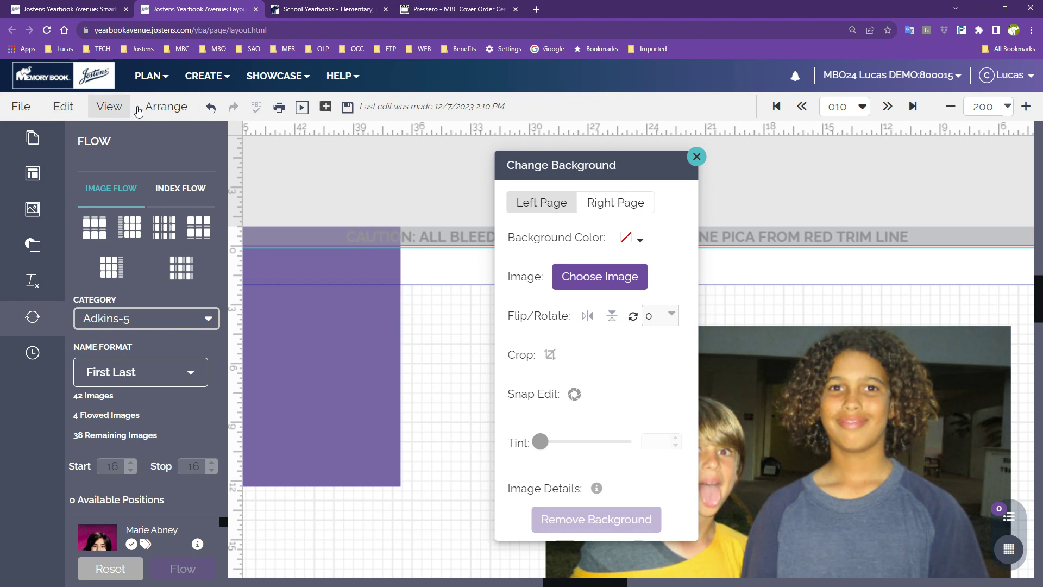
{"action": "left_click", "coordinate": [696, 157]}
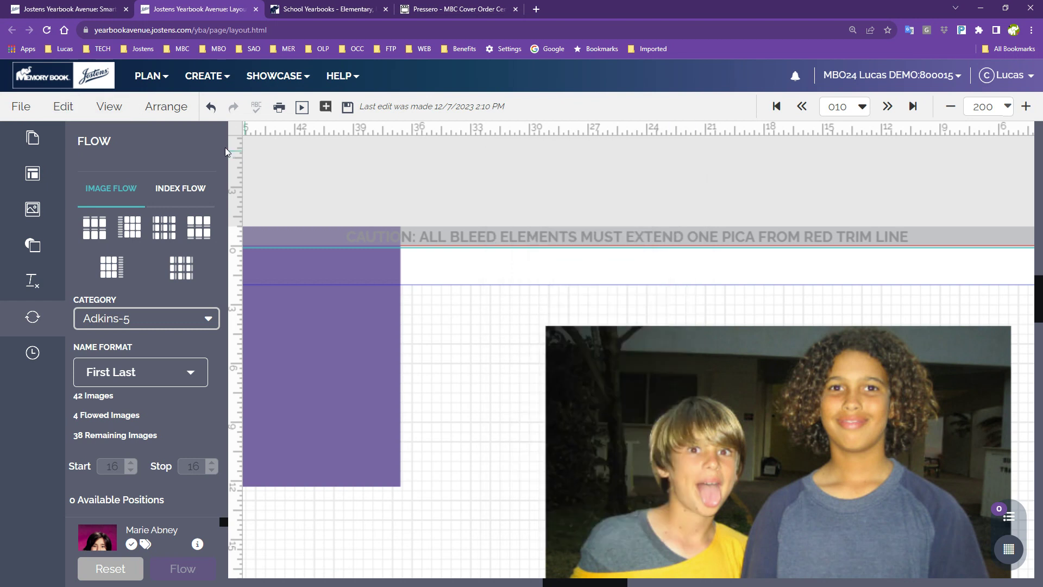
{"action": "left_click", "coordinate": [68, 110]}
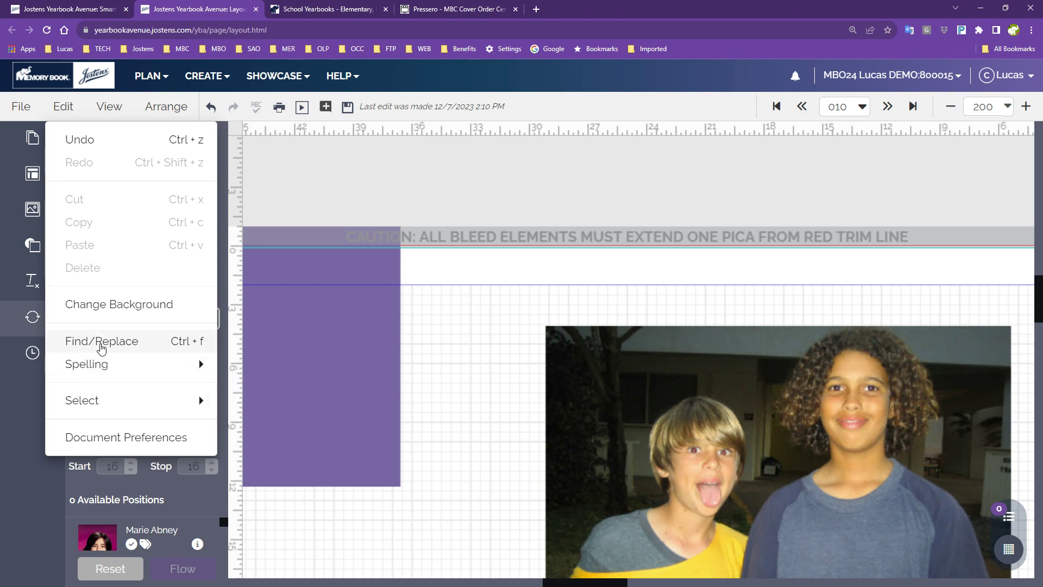
{"action": "mouse_move", "coordinate": [99, 370]}
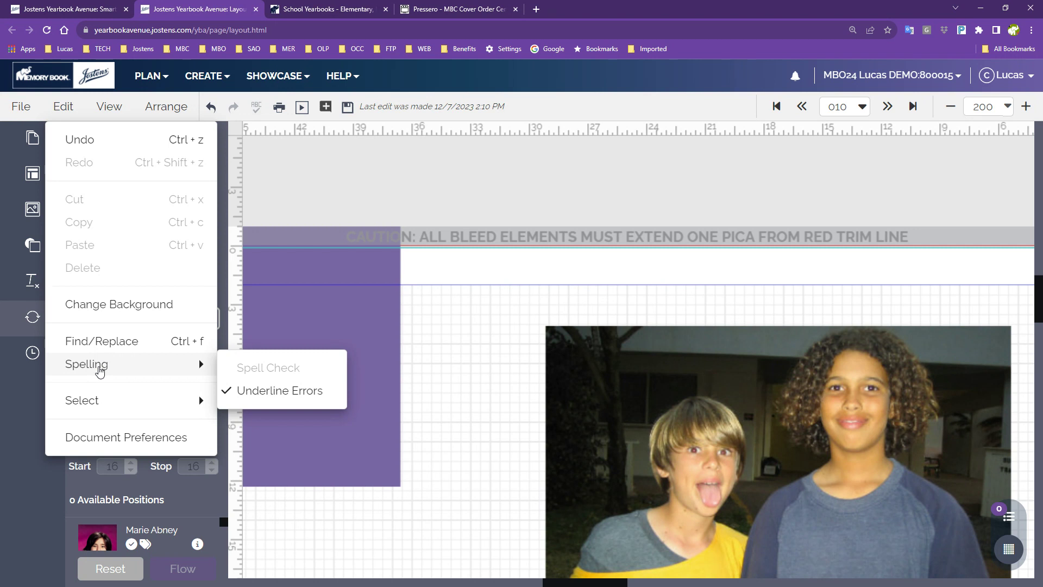
{"action": "mouse_move", "coordinate": [102, 402]}
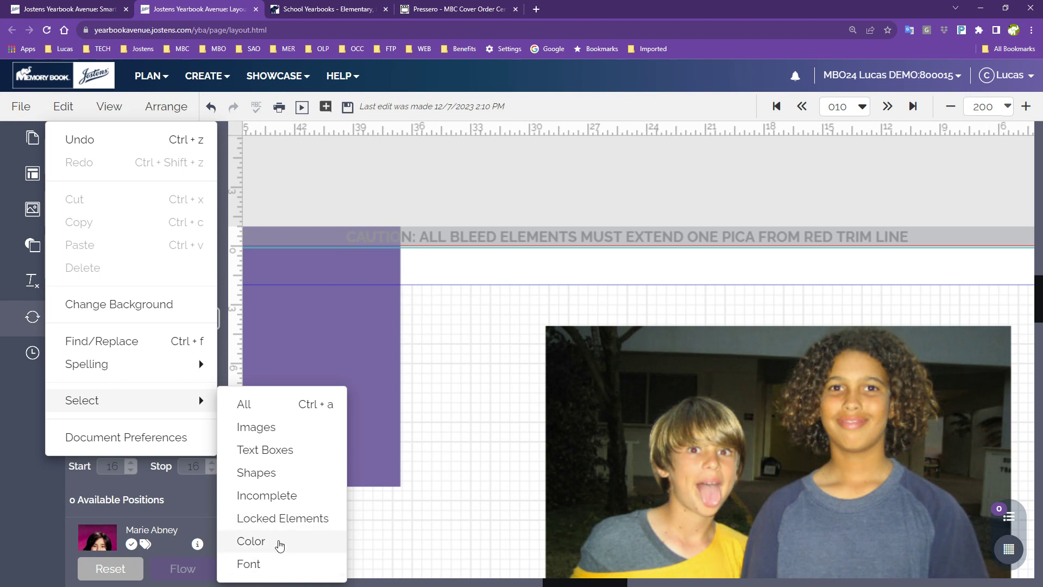
- Review the view options for rulers, page margin, grids and guides, zoom and page display
{"action": "left_click", "coordinate": [120, 106]}
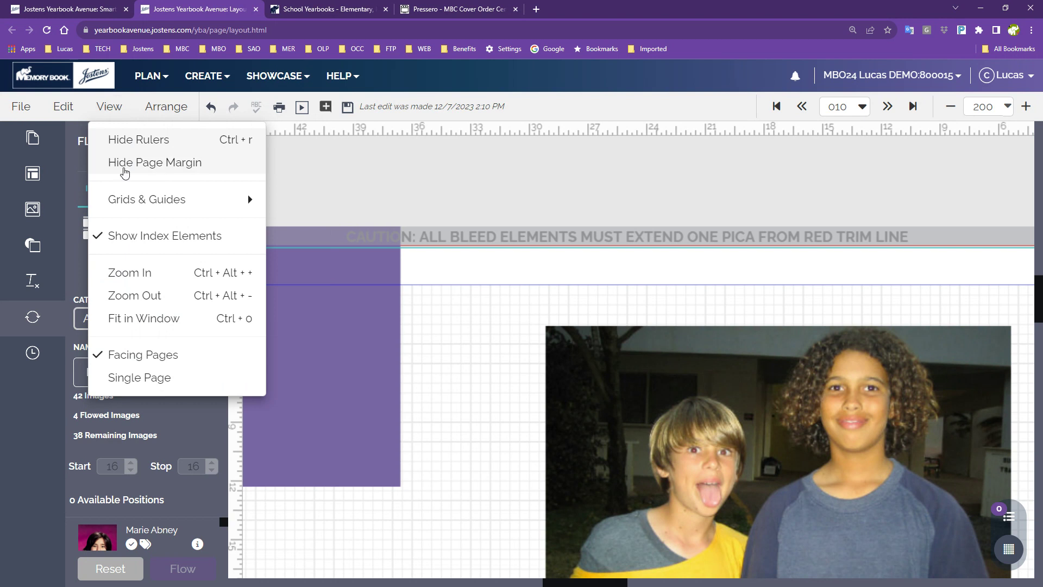
{"action": "mouse_move", "coordinate": [212, 196]}
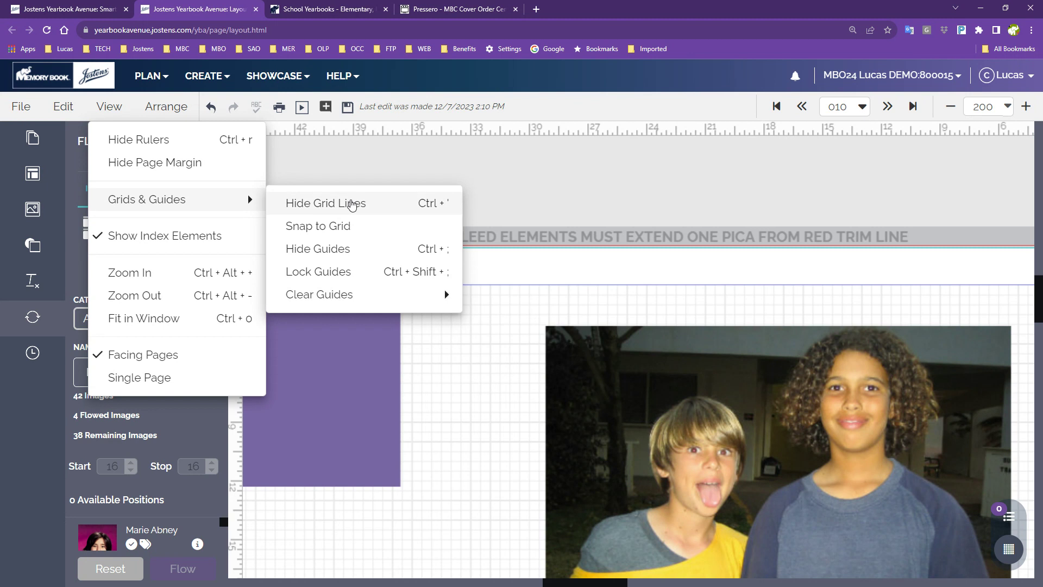
{"action": "left_click", "coordinate": [480, 336]}
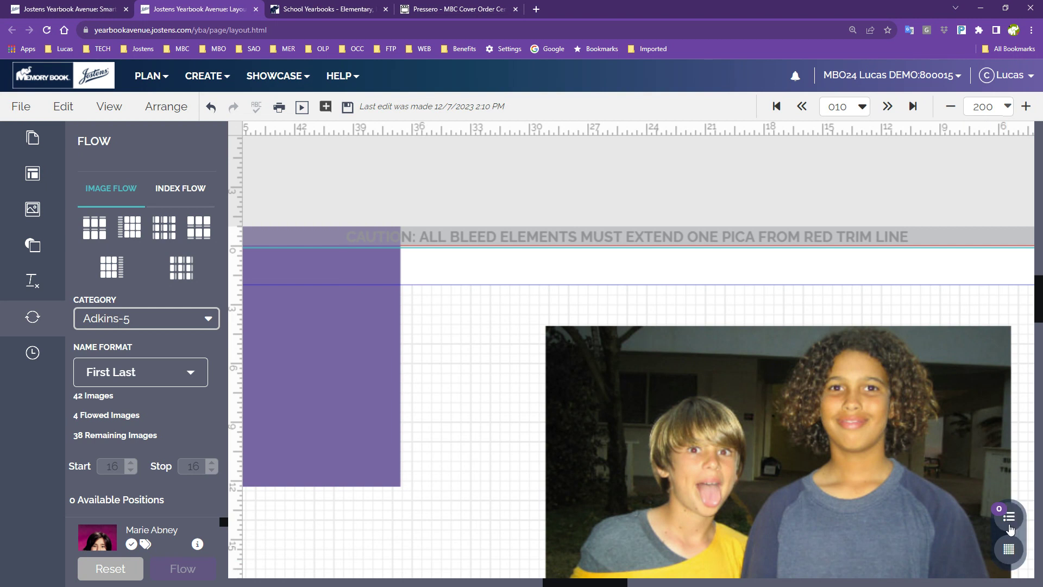
- Toggle the page grid lines off and on several times
{"action": "left_click", "coordinate": [1013, 557]}
{"action": "left_click", "coordinate": [1013, 556]}
{"action": "left_click", "coordinate": [1013, 556]}
{"action": "left_click", "coordinate": [1013, 556]}
{"action": "left_click", "coordinate": [1013, 557]}
{"action": "left_click", "coordinate": [1011, 556]}
{"action": "left_click", "coordinate": [1011, 556]}
{"action": "left_click", "coordinate": [1011, 556]}
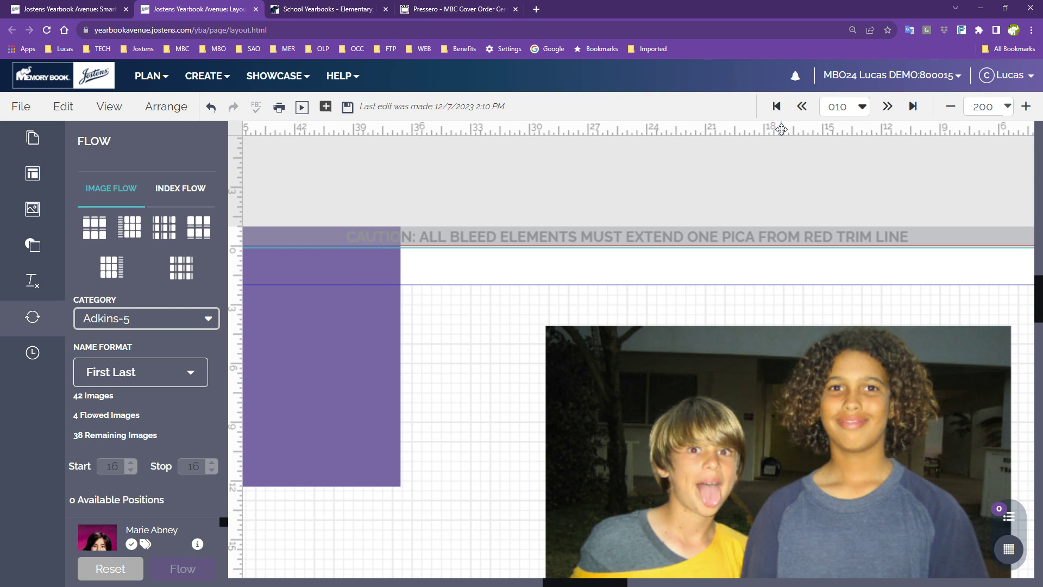
- Place a horizontal guide along the upper edge of the two-boys photo and a vertical guide along its left edge
{"action": "left_click_drag", "start_coordinate": [781, 129], "coordinate": [764, 324]}
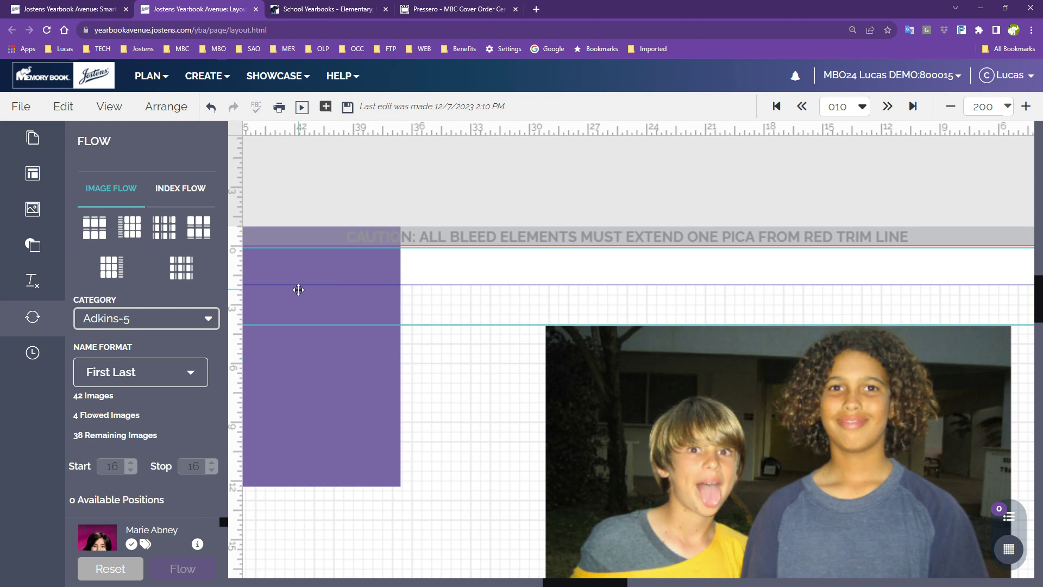
{"action": "left_click_drag", "start_coordinate": [235, 188], "coordinate": [544, 216]}
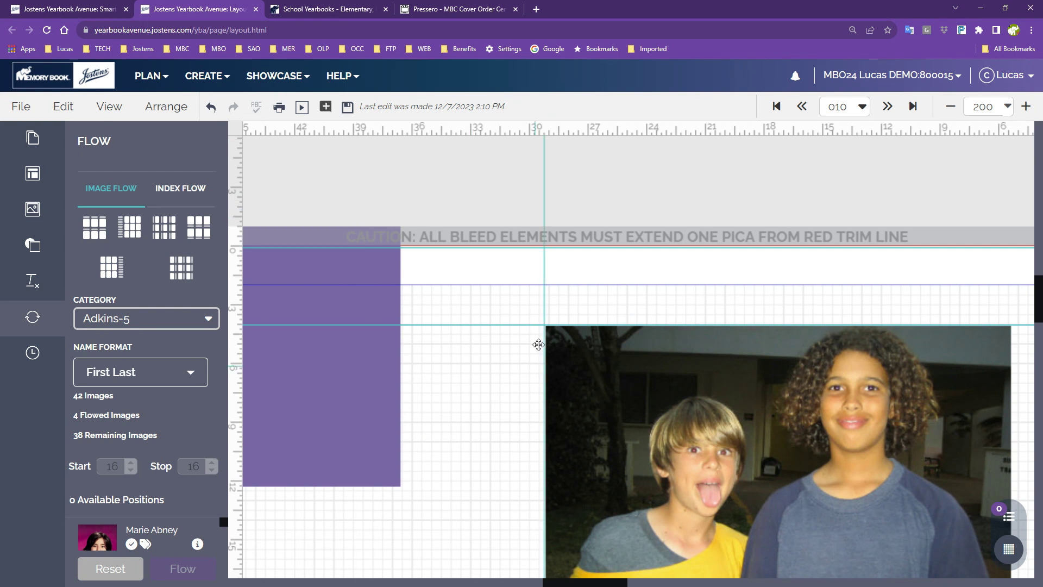
- Hide the guides on the spread and show them again
{"action": "left_click", "coordinate": [109, 109]}
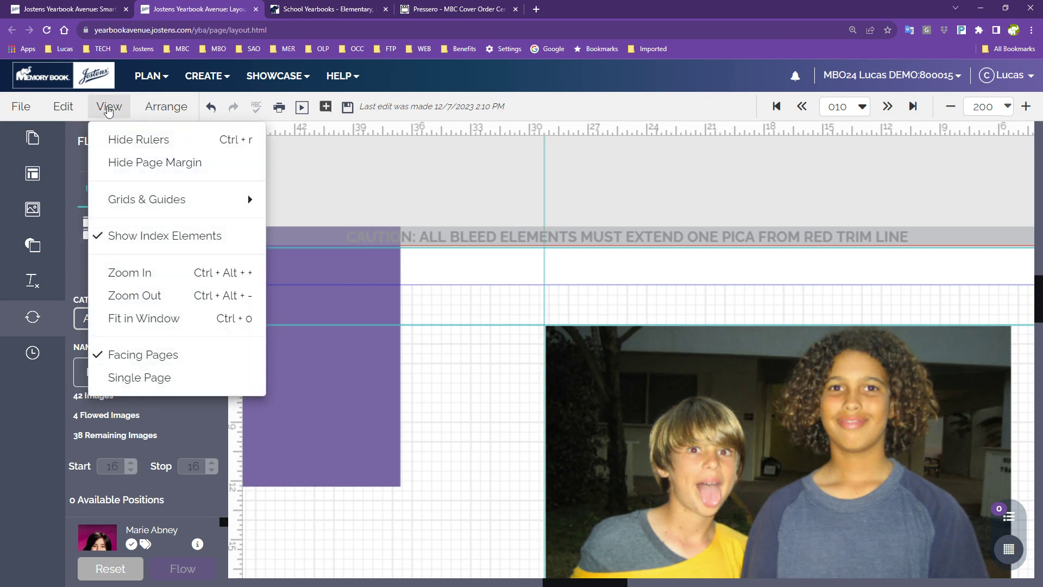
{"action": "mouse_move", "coordinate": [153, 193]}
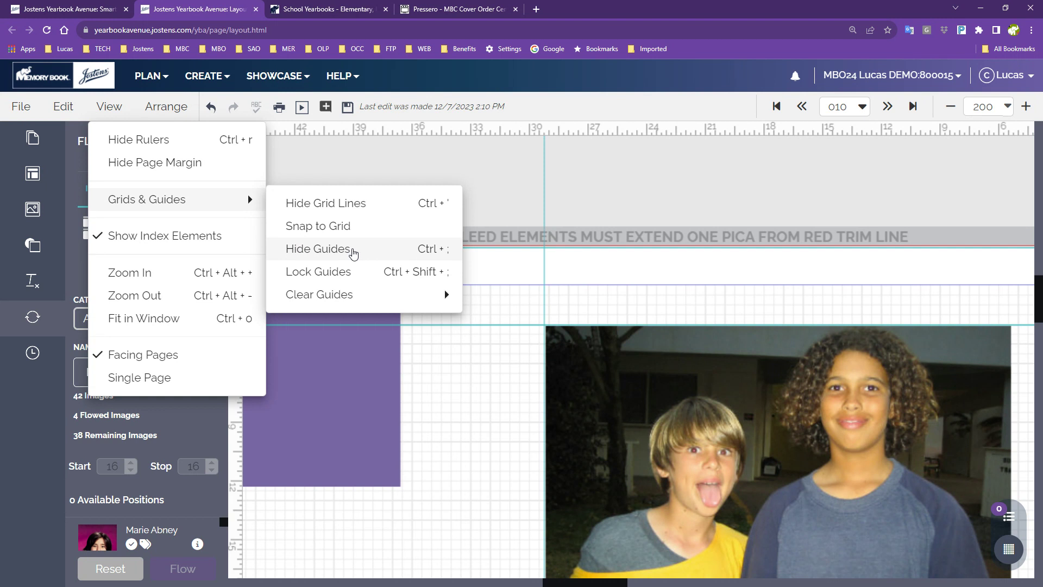
{"action": "left_click", "coordinate": [354, 253]}
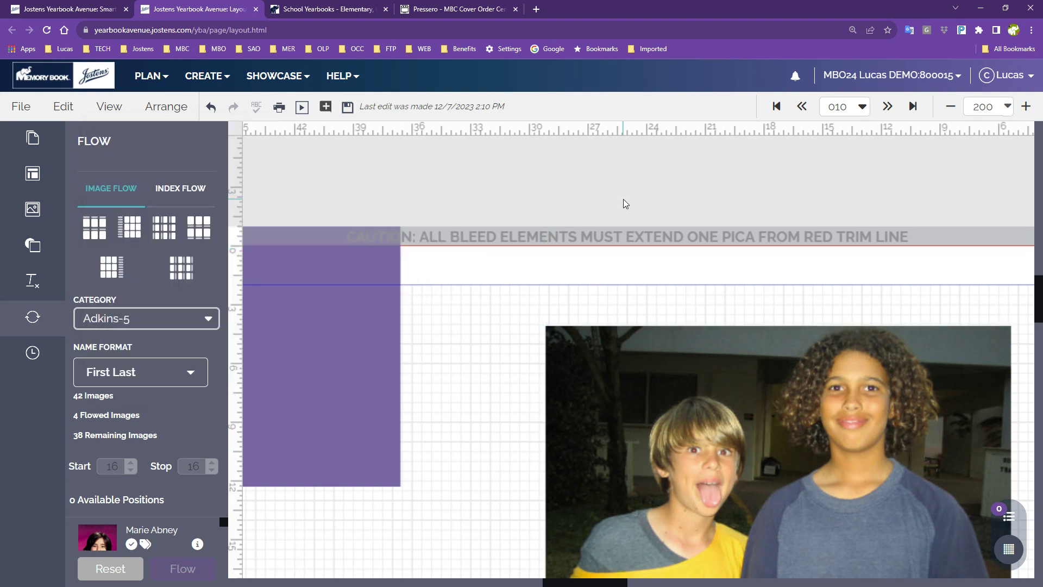
{"action": "left_click", "coordinate": [109, 106]}
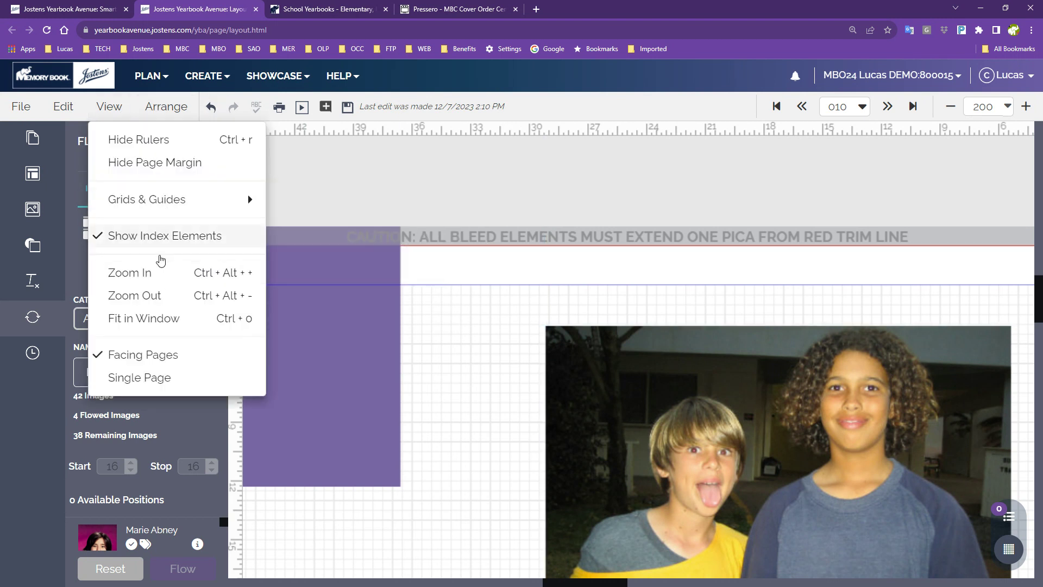
{"action": "mouse_move", "coordinate": [187, 195]}
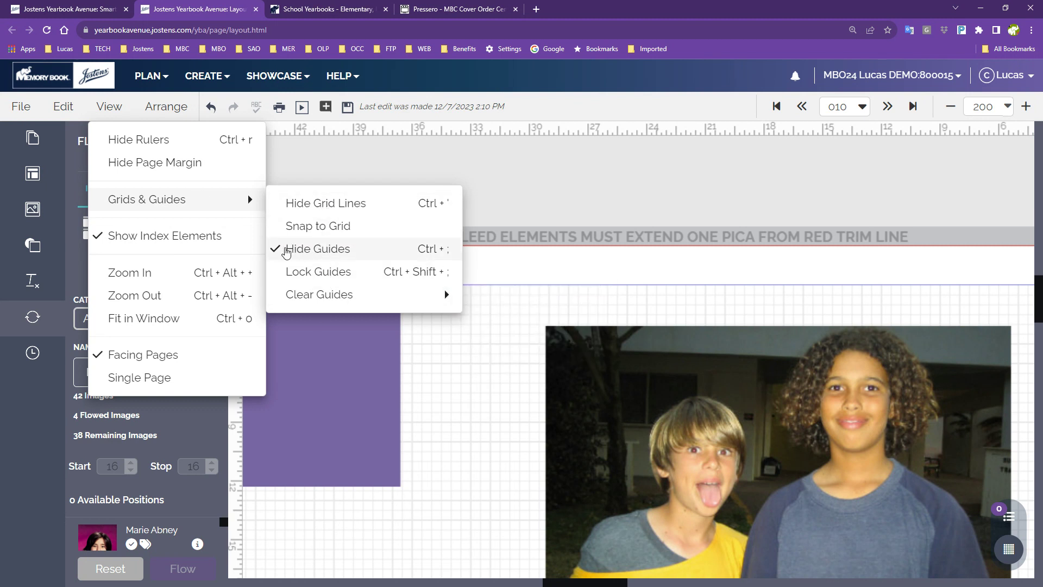
{"action": "left_click", "coordinate": [293, 248]}
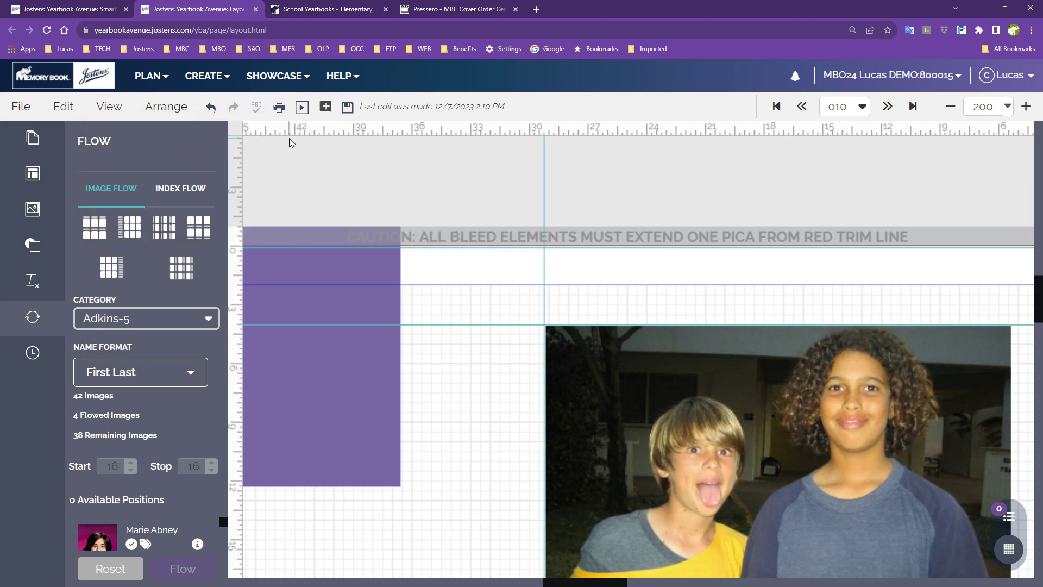
- Clear all row and column guides from the spread
{"action": "left_click", "coordinate": [108, 108]}
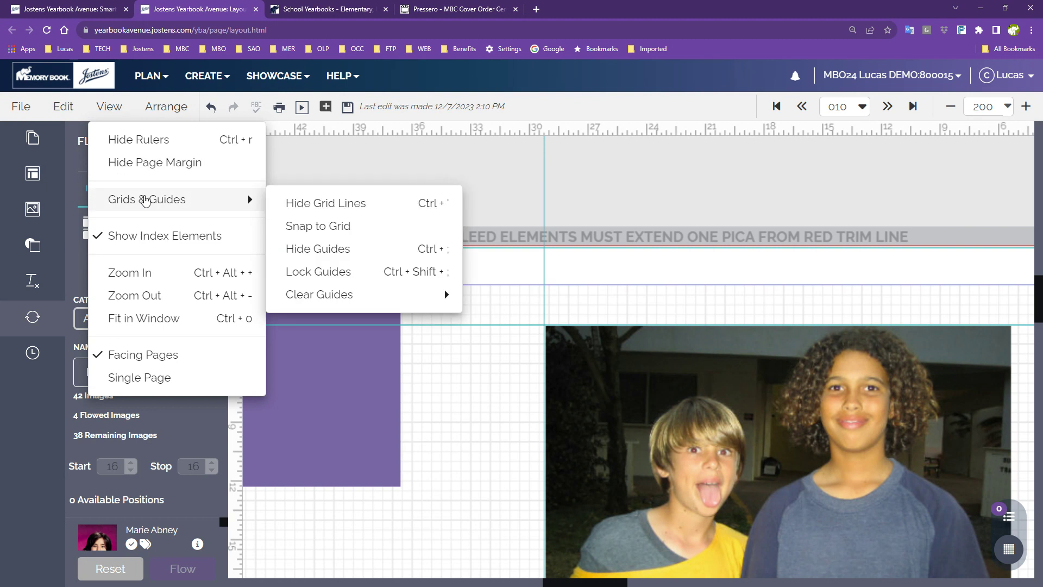
{"action": "mouse_move", "coordinate": [329, 296]}
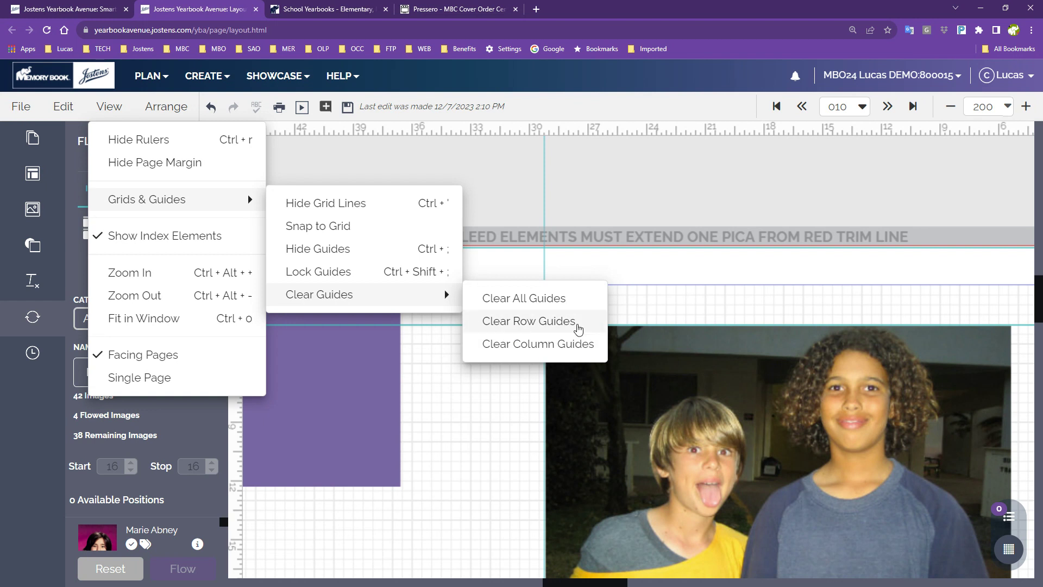
{"action": "left_click", "coordinate": [516, 300]}
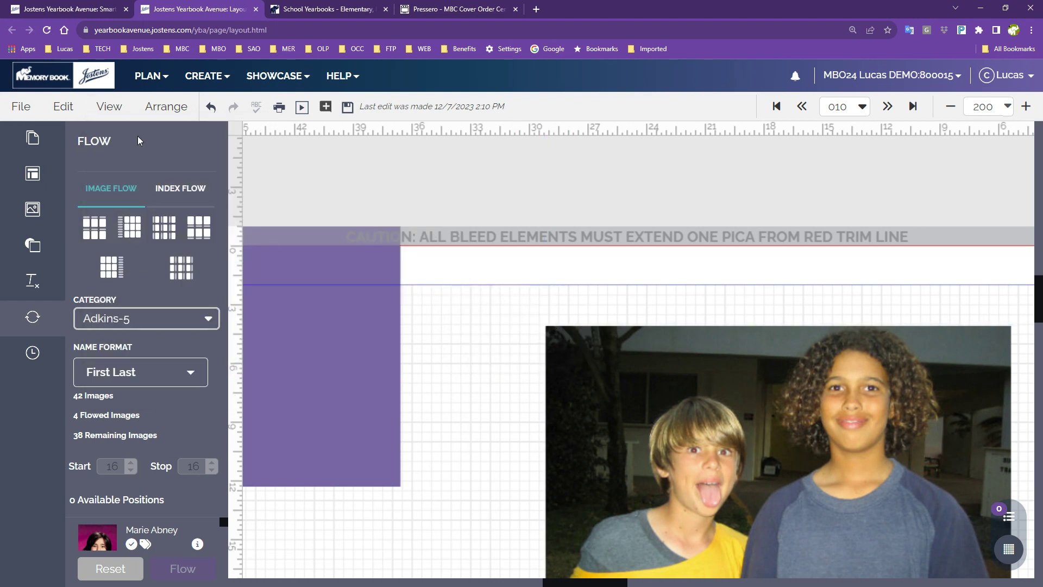
- Zoom the layout out to 125% and back to 200%, and fit the whole spread in the window at 52%
{"action": "left_click", "coordinate": [109, 105]}
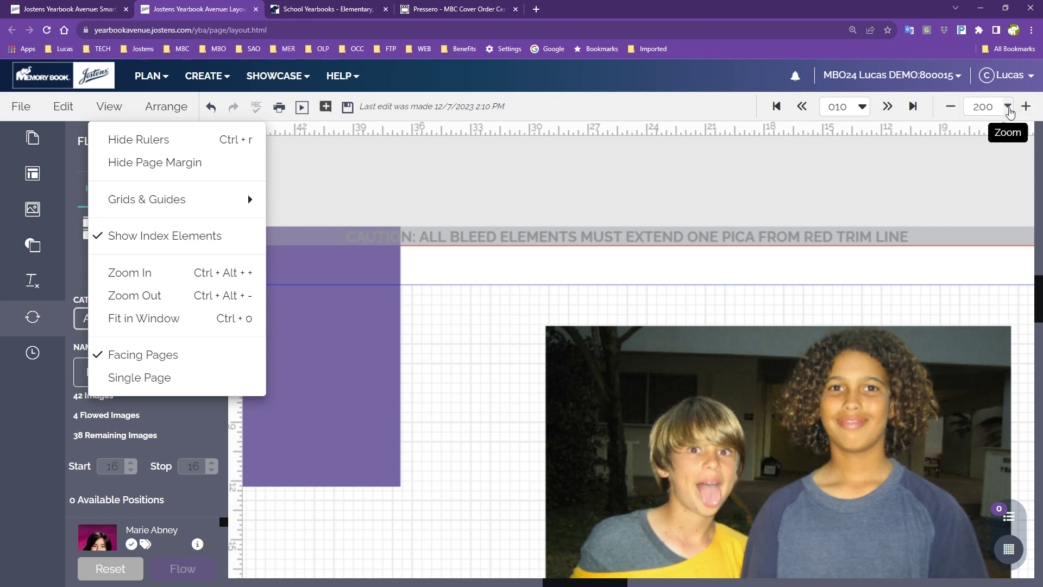
{"action": "left_click", "coordinate": [950, 109]}
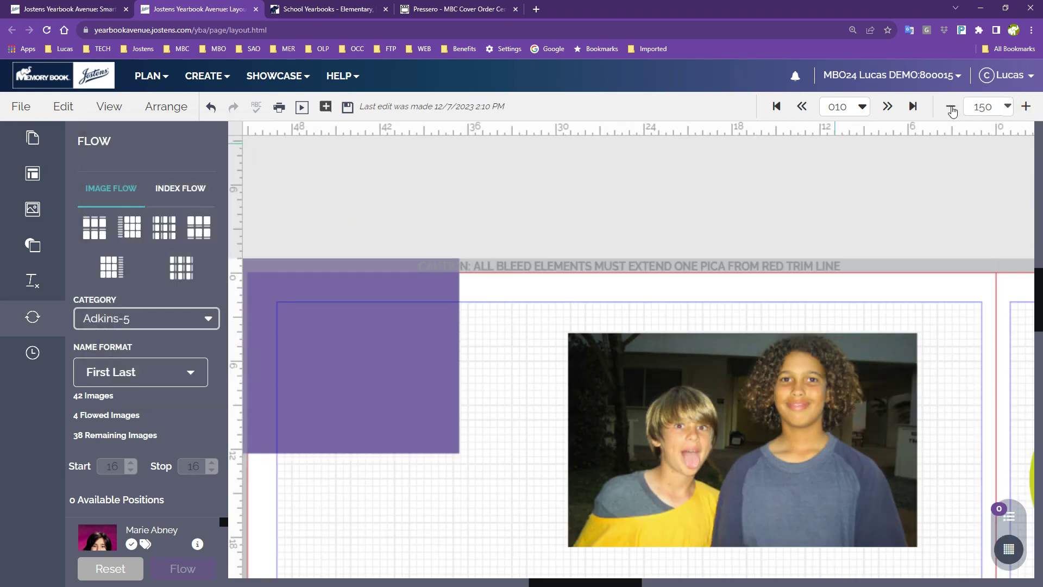
{"action": "left_click", "coordinate": [951, 107]}
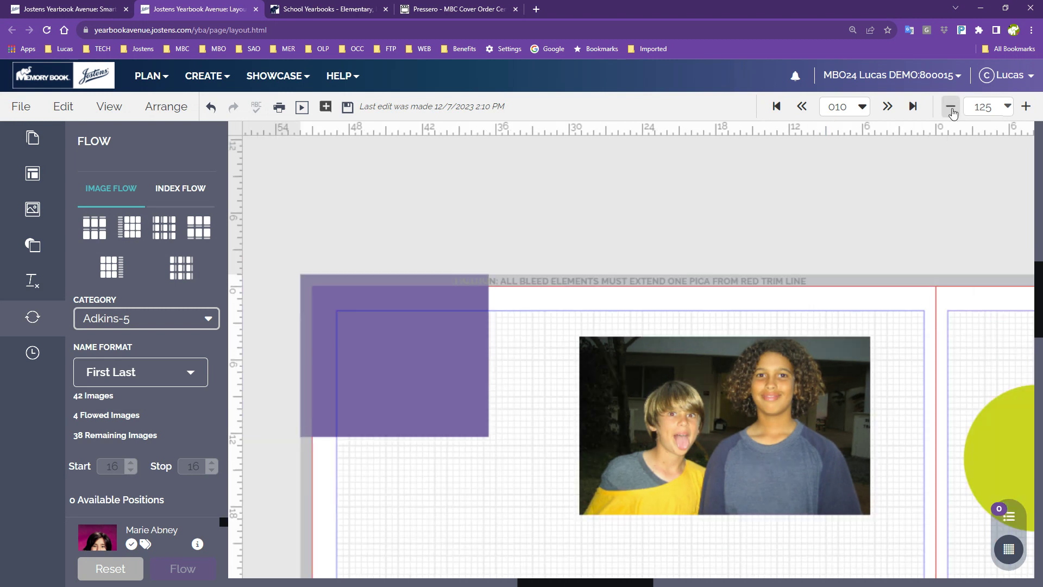
{"action": "left_click", "coordinate": [1025, 109]}
{"action": "left_click", "coordinate": [1025, 109]}
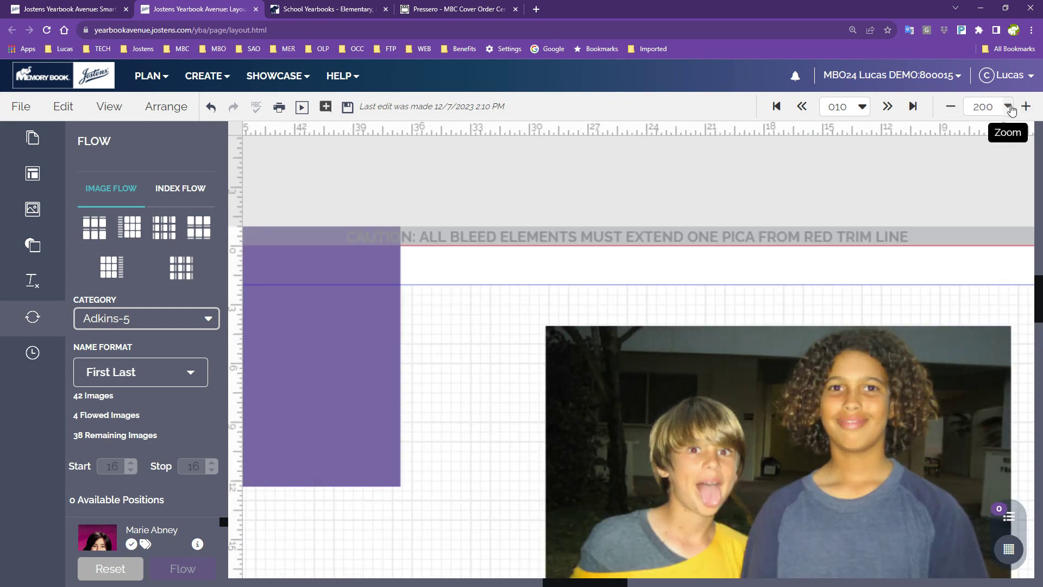
{"action": "left_click", "coordinate": [1009, 107]}
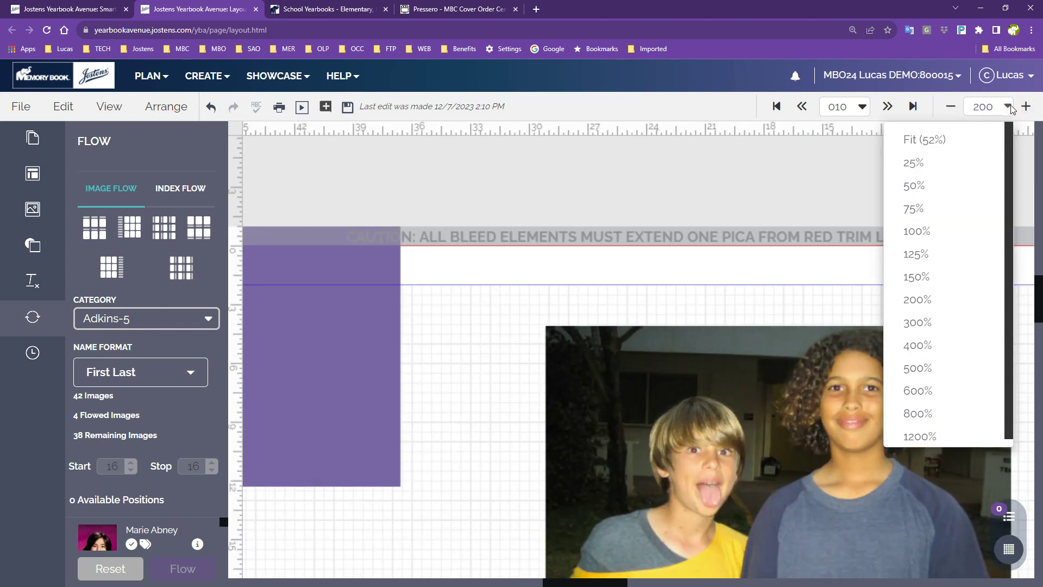
{"action": "left_click", "coordinate": [922, 139]}
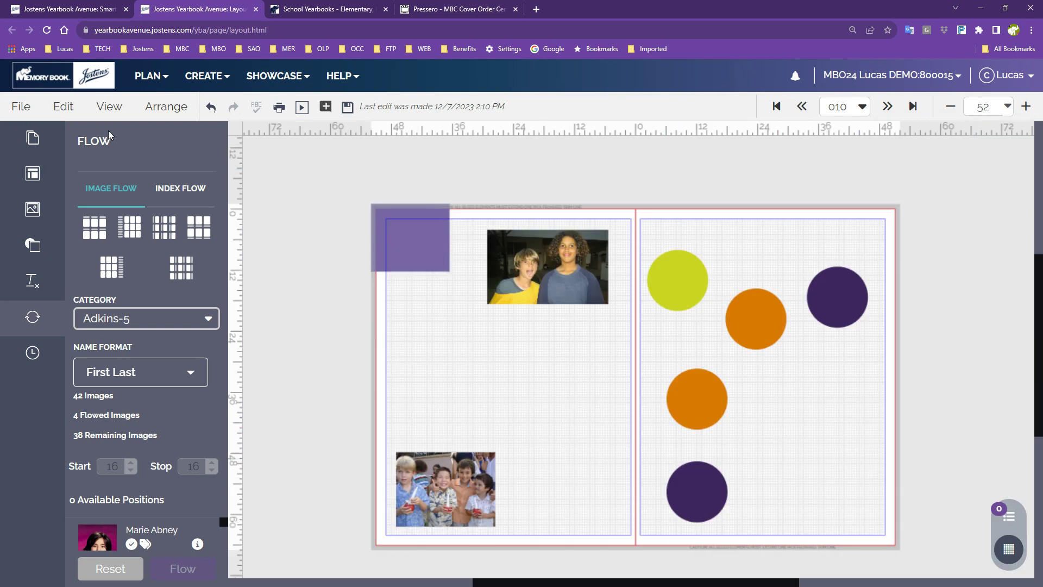
- Switch page 010 to single-page view, saving the changes, and return to facing pages
{"action": "left_click", "coordinate": [111, 109]}
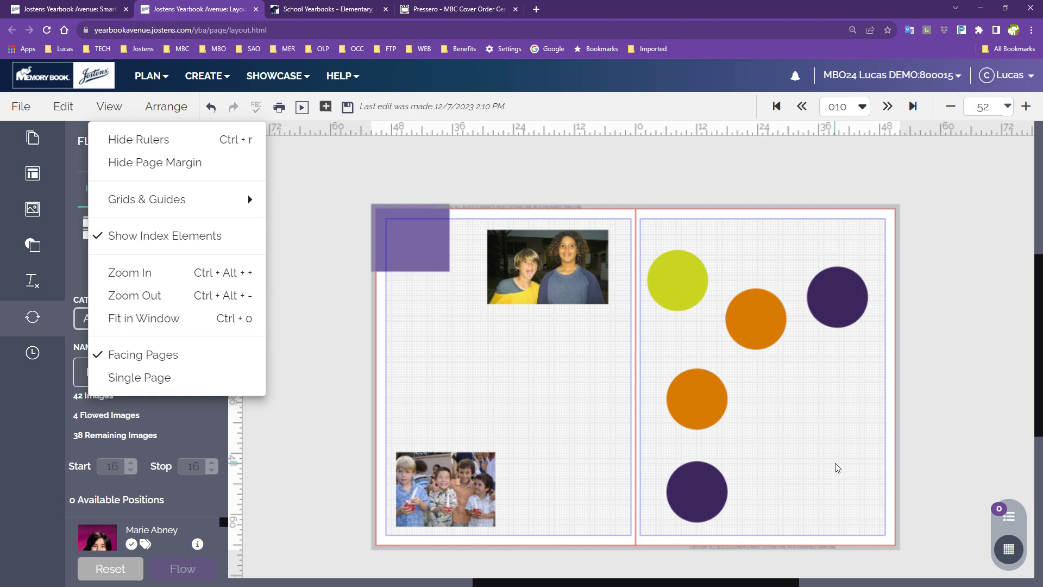
{"action": "left_click", "coordinate": [132, 379]}
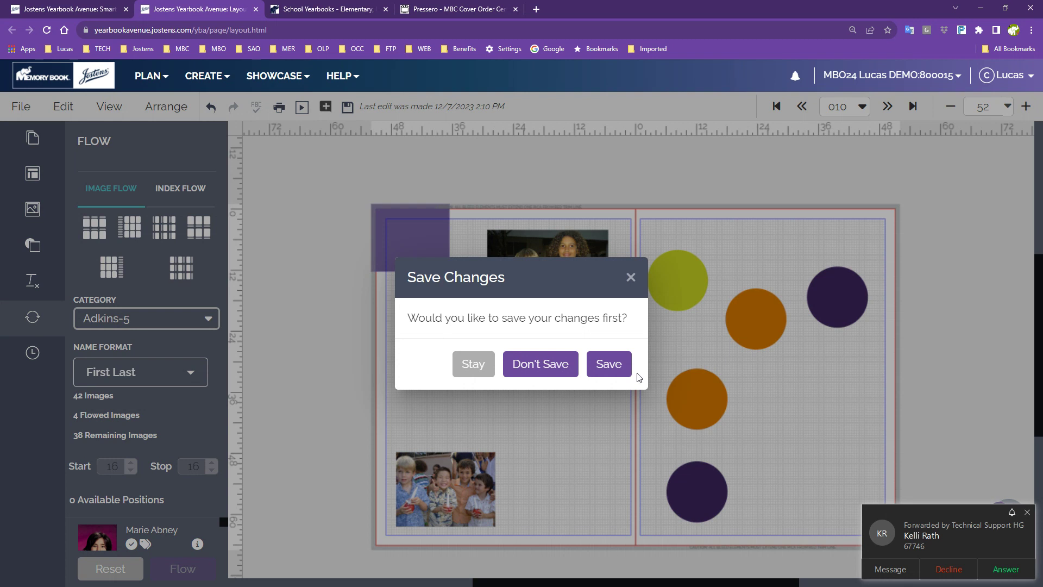
{"action": "left_click", "coordinate": [611, 364]}
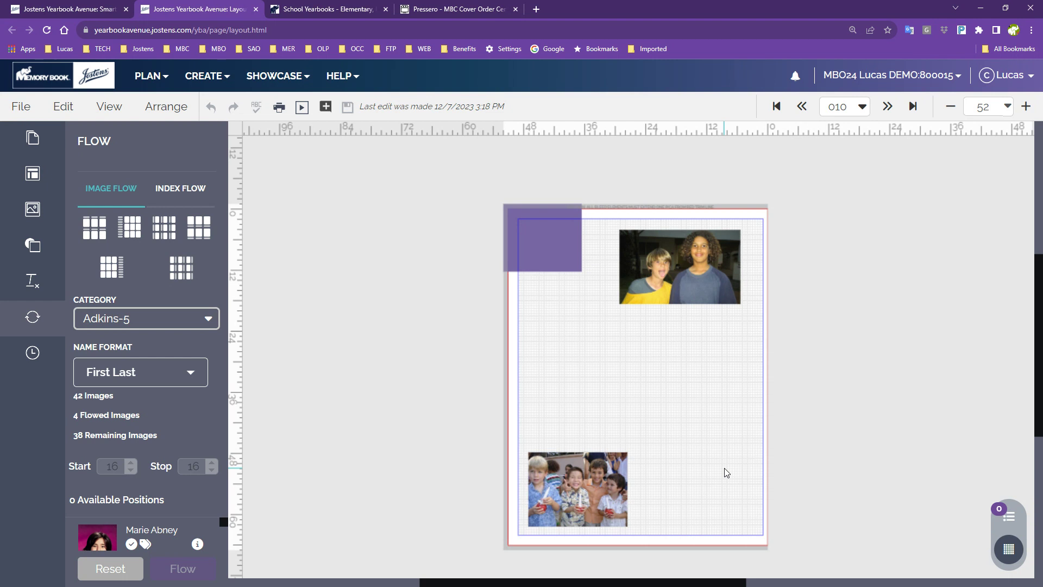
{"action": "left_click", "coordinate": [110, 107]}
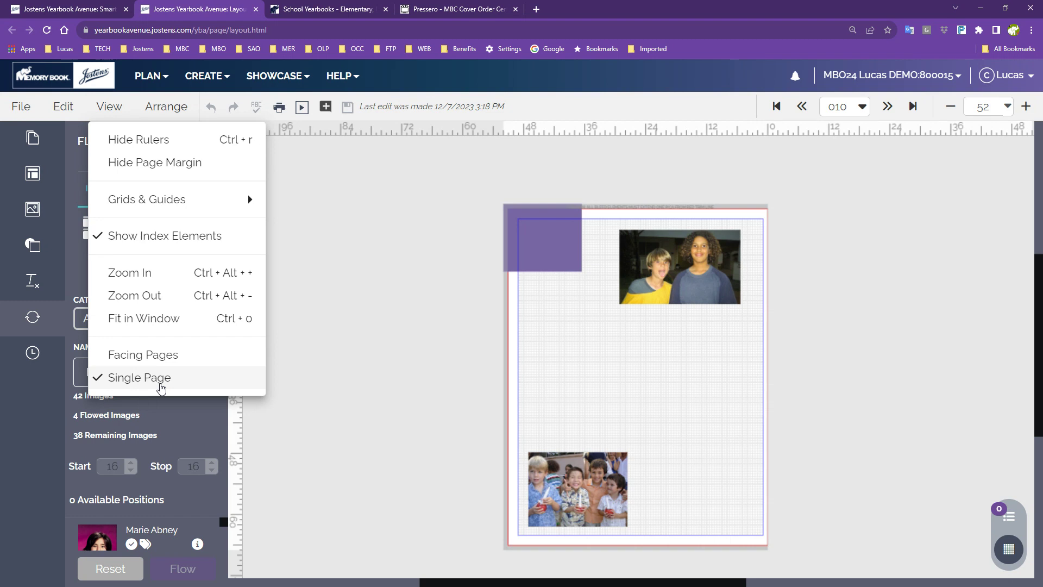
{"action": "left_click", "coordinate": [154, 353]}
- Select the two-boys photo and review its Arrange and Lock/Unlock options
{"action": "left_click", "coordinate": [166, 108]}
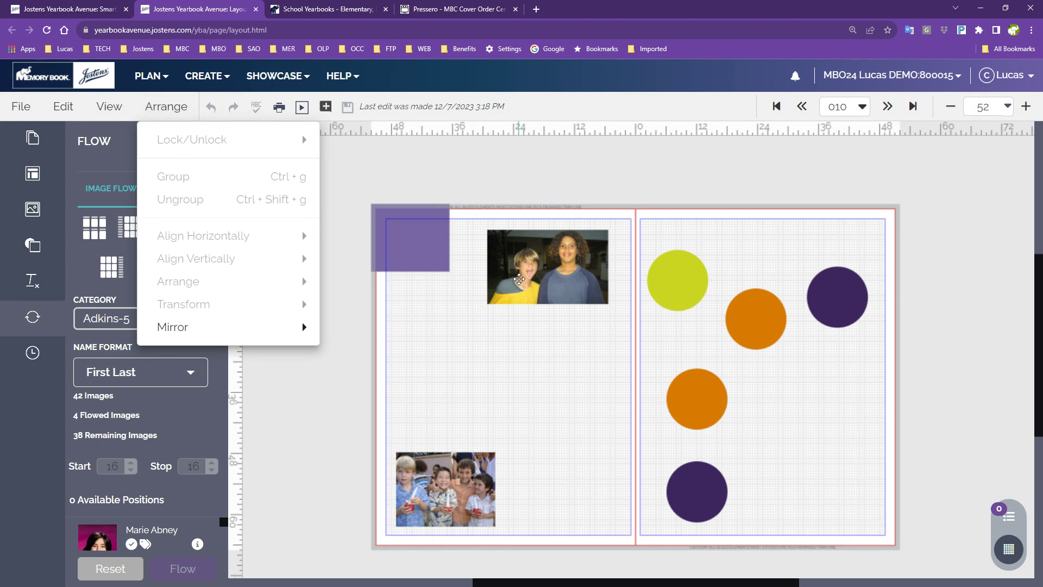
{"action": "left_click", "coordinate": [502, 285]}
{"action": "left_click", "coordinate": [165, 107]}
{"action": "mouse_move", "coordinate": [185, 150]}
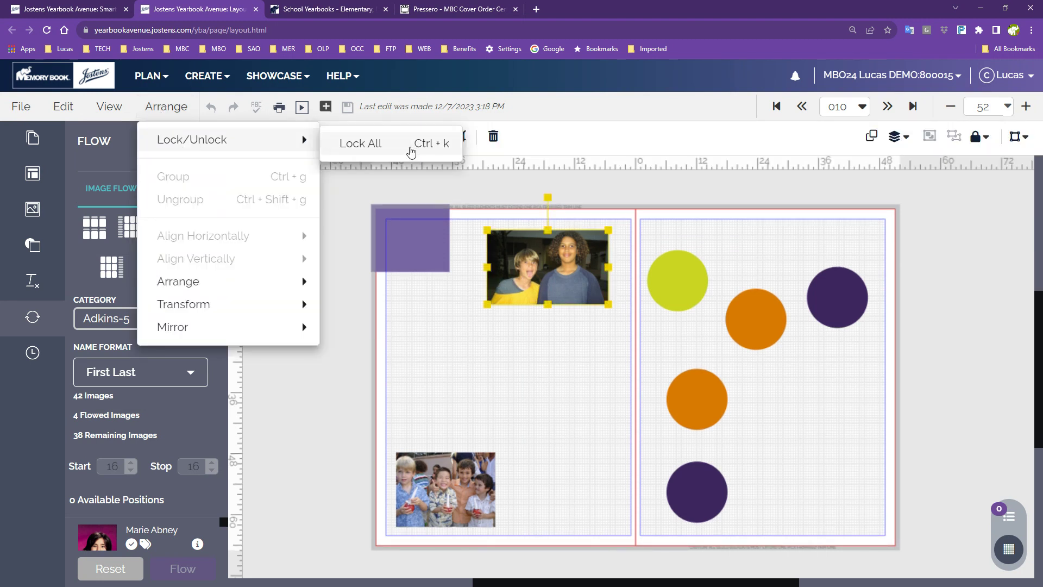
{"action": "left_click", "coordinate": [765, 282]}
- Lock all properties of the two-boys photo and unlock it again
{"action": "left_click", "coordinate": [566, 289]}
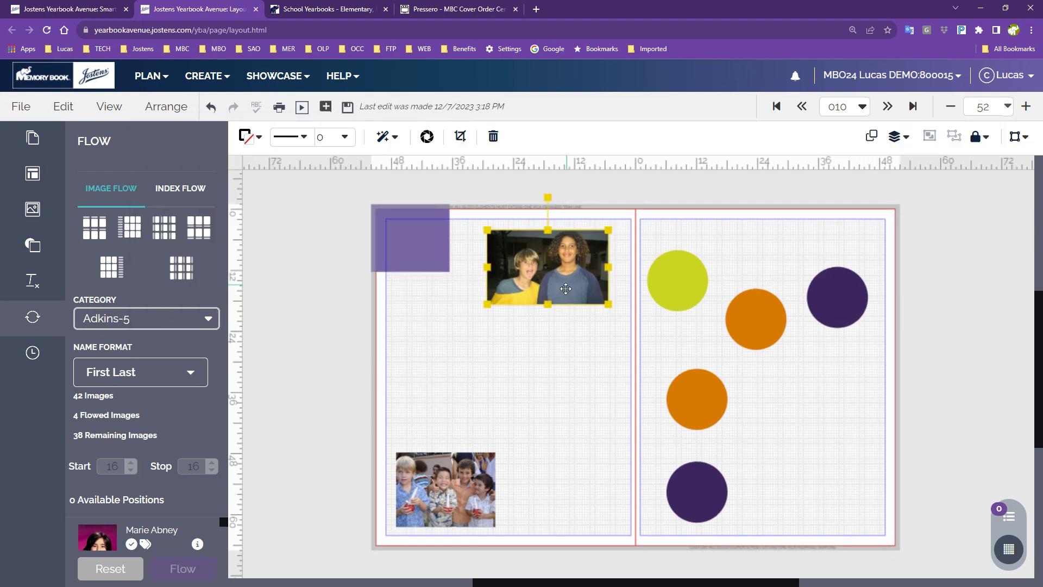
{"action": "left_click", "coordinate": [988, 144]}
{"action": "left_click", "coordinate": [856, 218]}
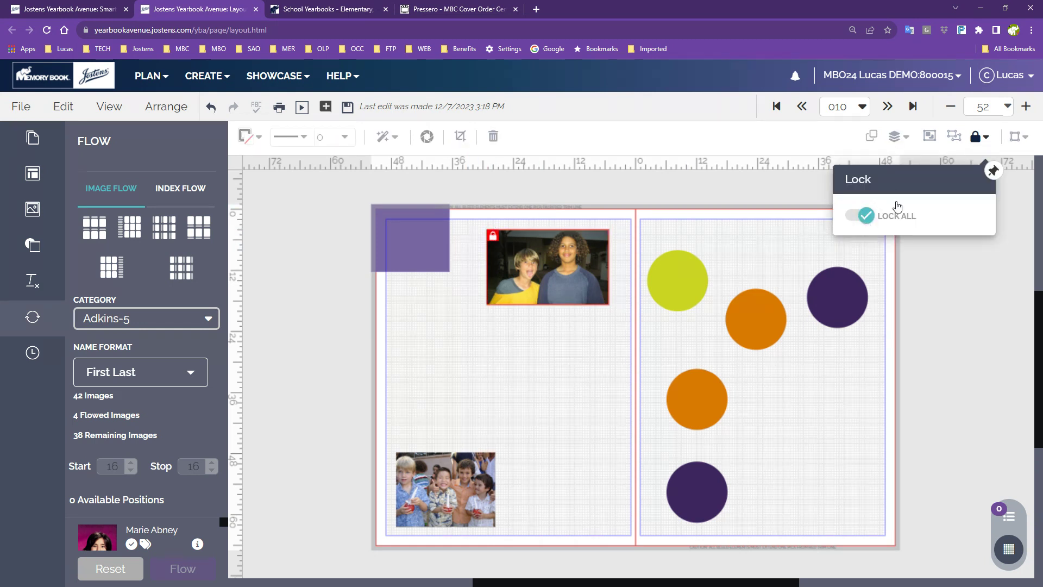
{"action": "left_click", "coordinate": [866, 217]}
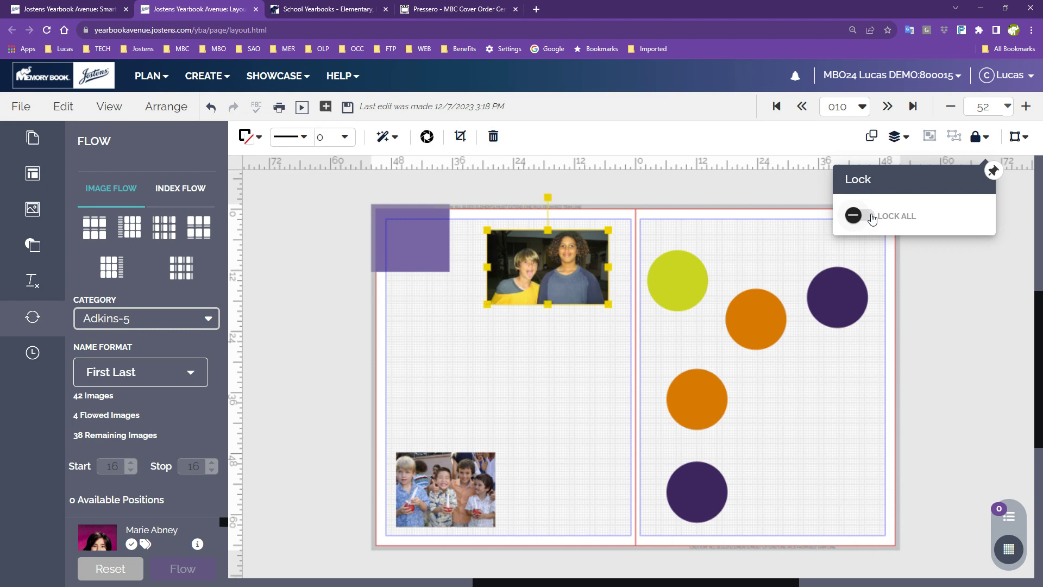
- Dismiss the lock settings and move the two-boys photo slightly down and toward the spread's gutter
{"action": "left_click", "coordinate": [731, 228]}
{"action": "mouse_move", "coordinate": [512, 280]}
{"action": "left_mouse_down"}
{"action": "mouse_move", "coordinate": [468, 304]}
{"action": "mouse_move", "coordinate": [519, 284]}
{"action": "left_mouse_up"}
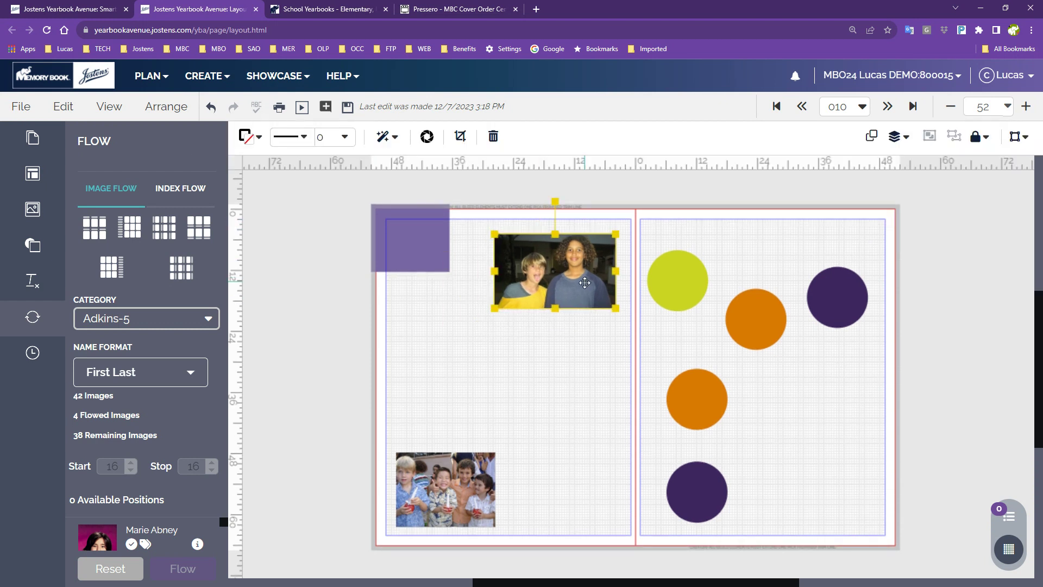
{"action": "left_click", "coordinate": [166, 106]}
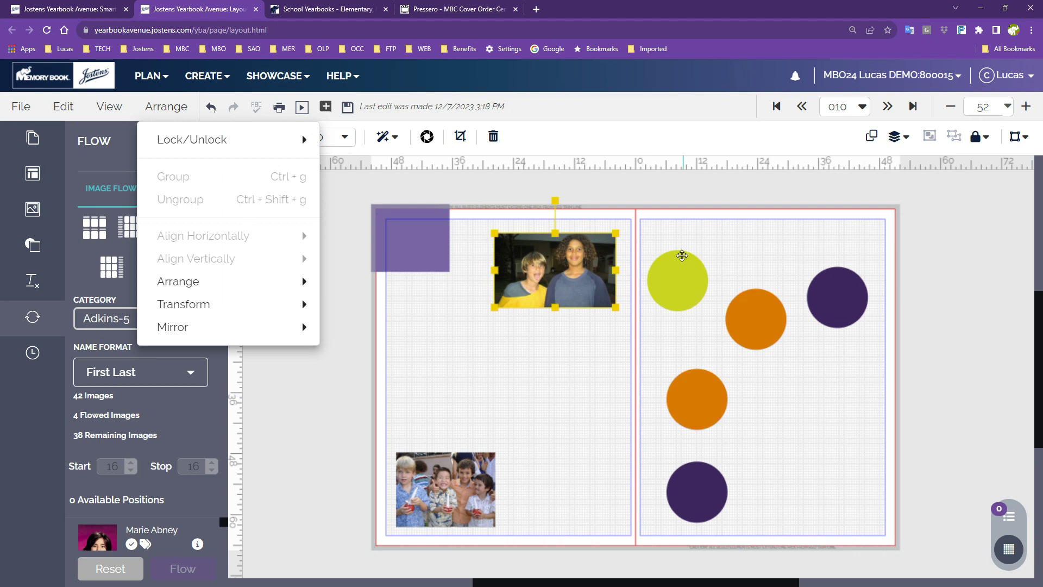
- Group the three upper circles on the right page, then ungroup and deselect them
{"action": "left_click", "coordinate": [671, 237]}
{"action": "left_click_drag", "start_coordinate": [662, 230], "coordinate": [871, 341]}
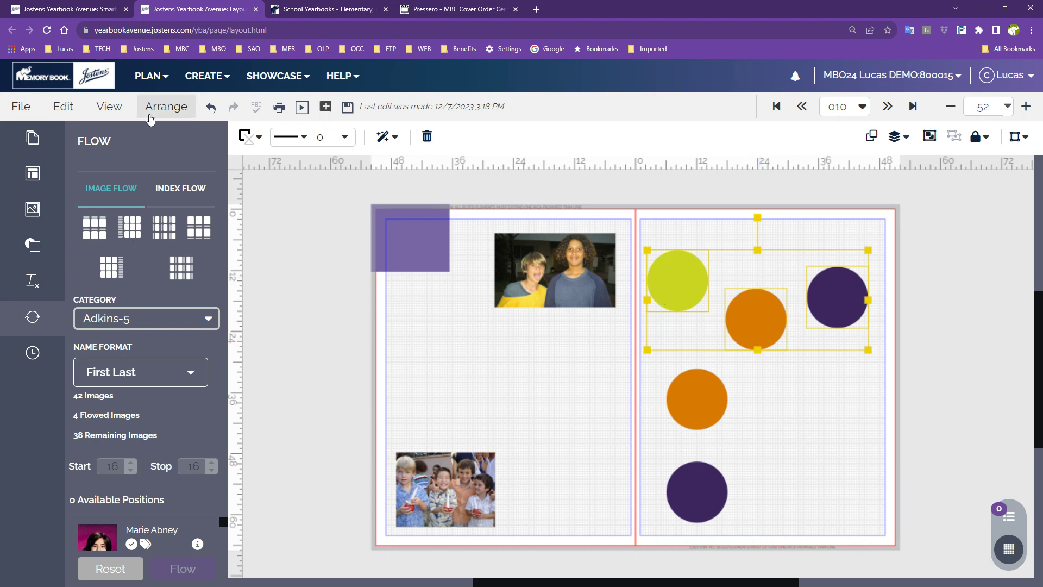
{"action": "left_click", "coordinate": [165, 107]}
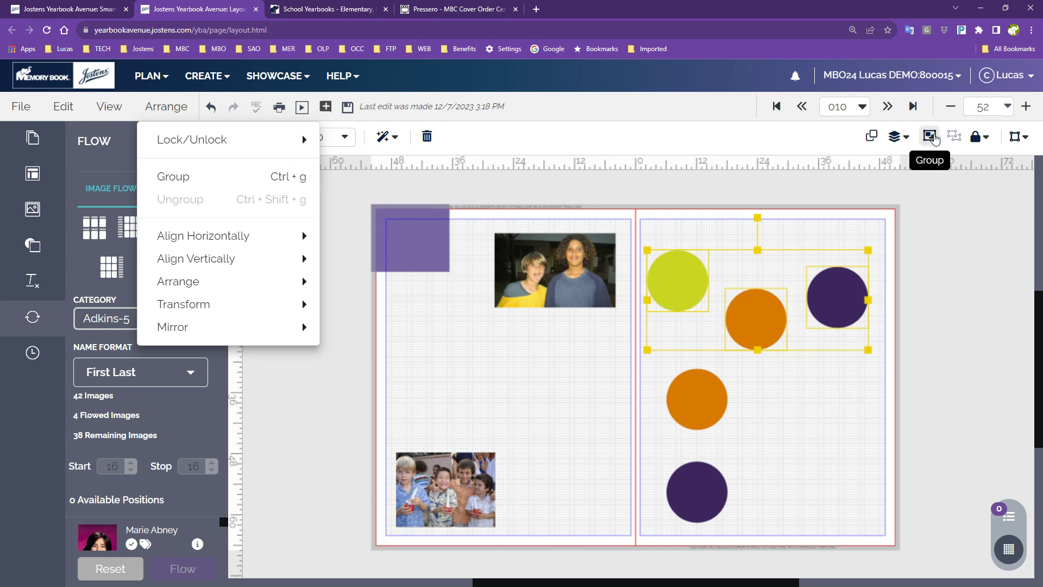
{"action": "left_click", "coordinate": [932, 136]}
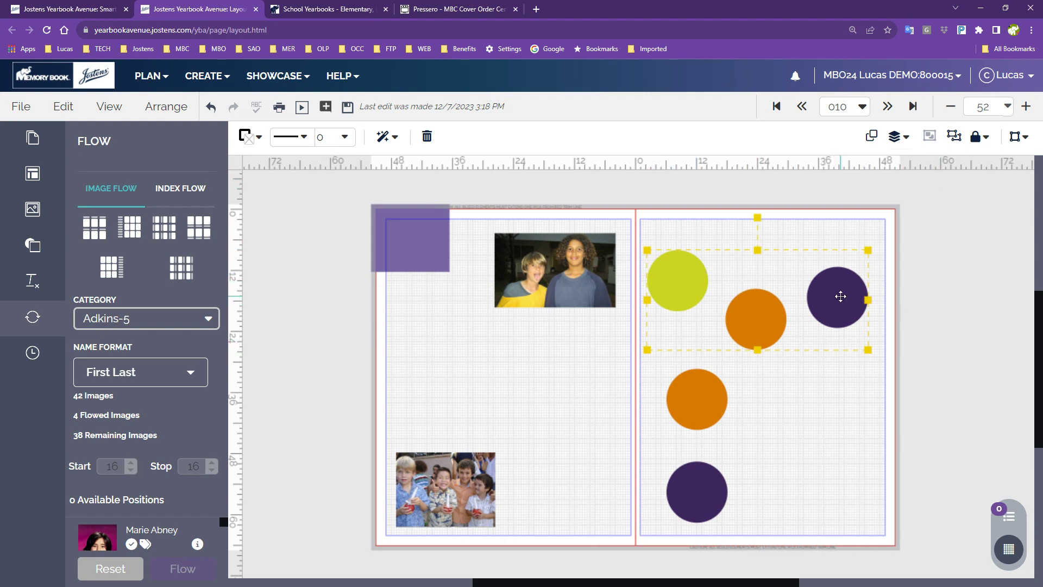
{"action": "left_click", "coordinate": [165, 107]}
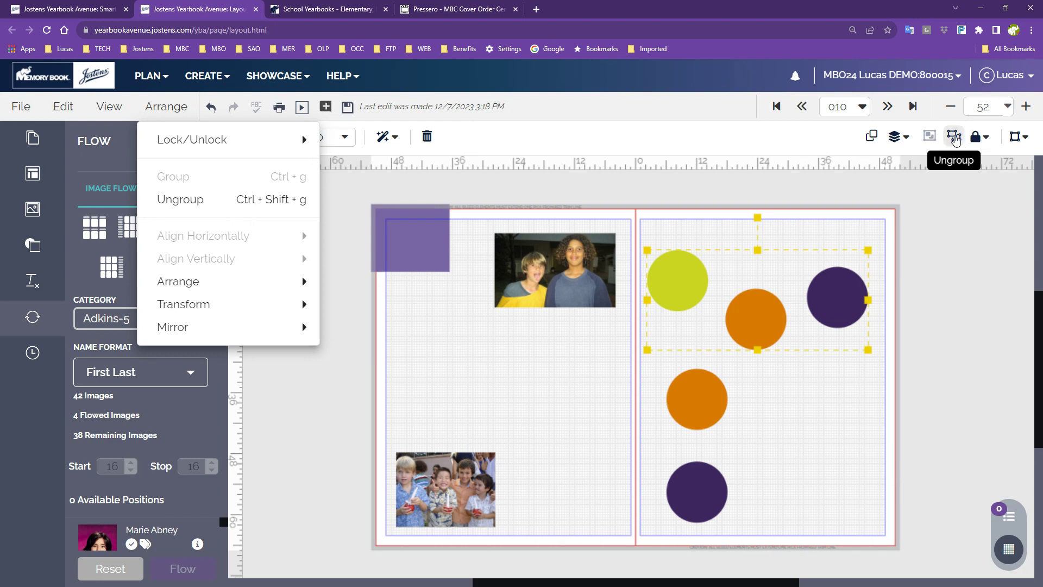
{"action": "left_click", "coordinate": [955, 140]}
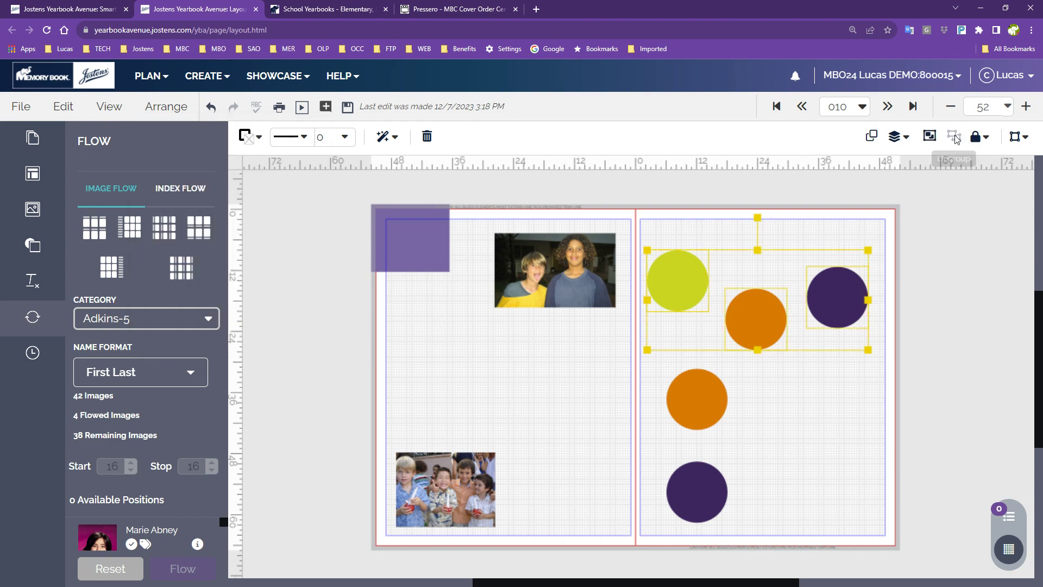
{"action": "left_click", "coordinate": [809, 233]}
- Reselect the three upper circles on the right page and review their horizontal and vertical alignment options
{"action": "left_click", "coordinate": [162, 112]}
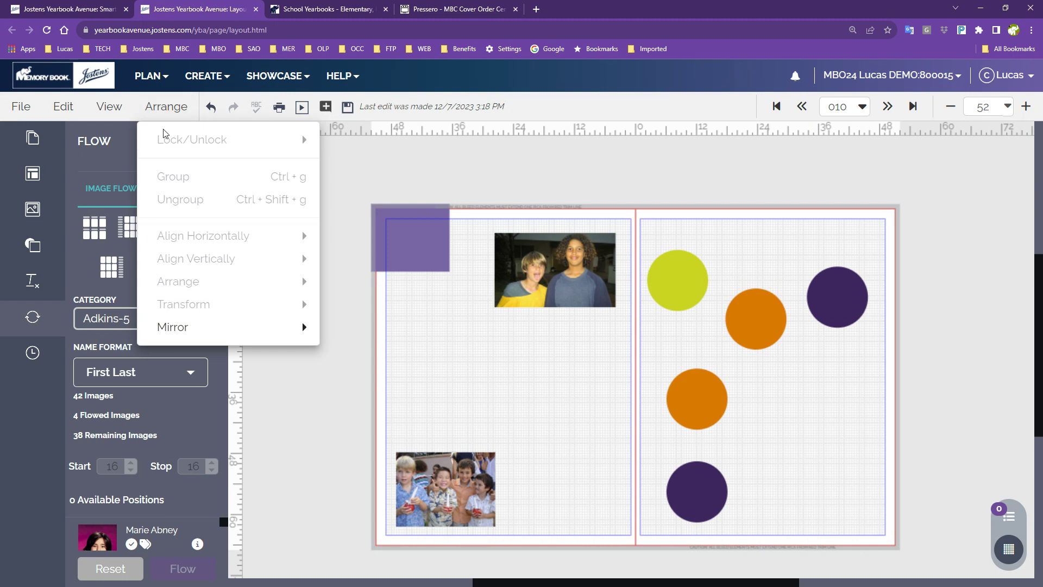
{"action": "left_click_drag", "start_coordinate": [660, 220], "coordinate": [881, 334]}
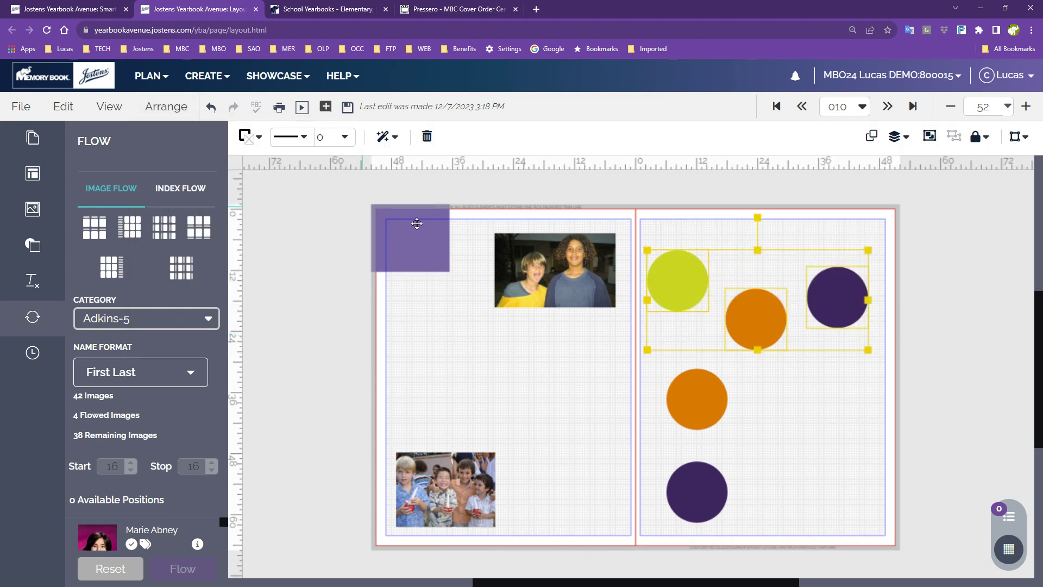
{"action": "left_click", "coordinate": [164, 109]}
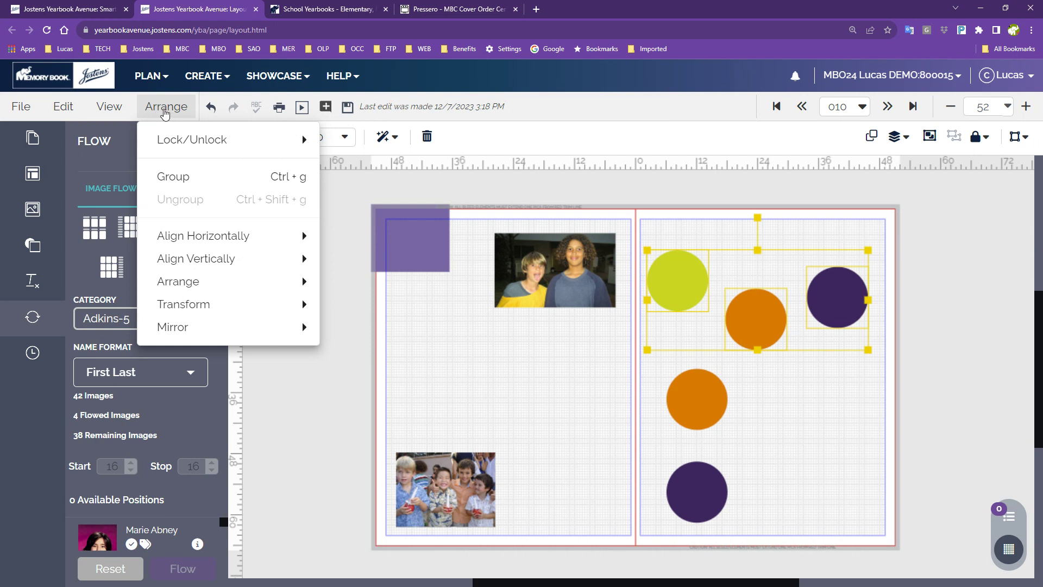
{"action": "mouse_move", "coordinate": [169, 260]}
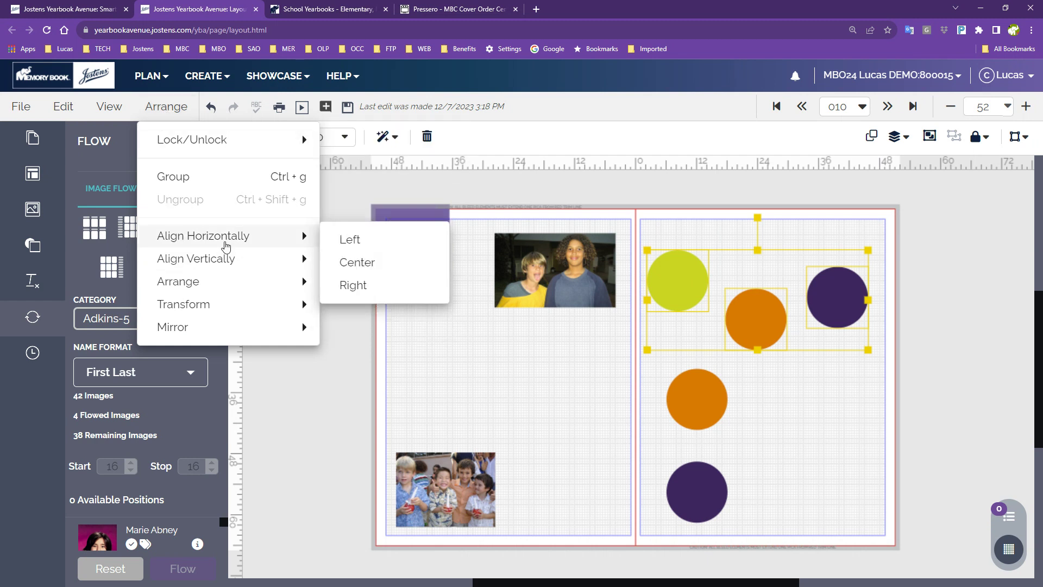
{"action": "mouse_move", "coordinate": [193, 297]}
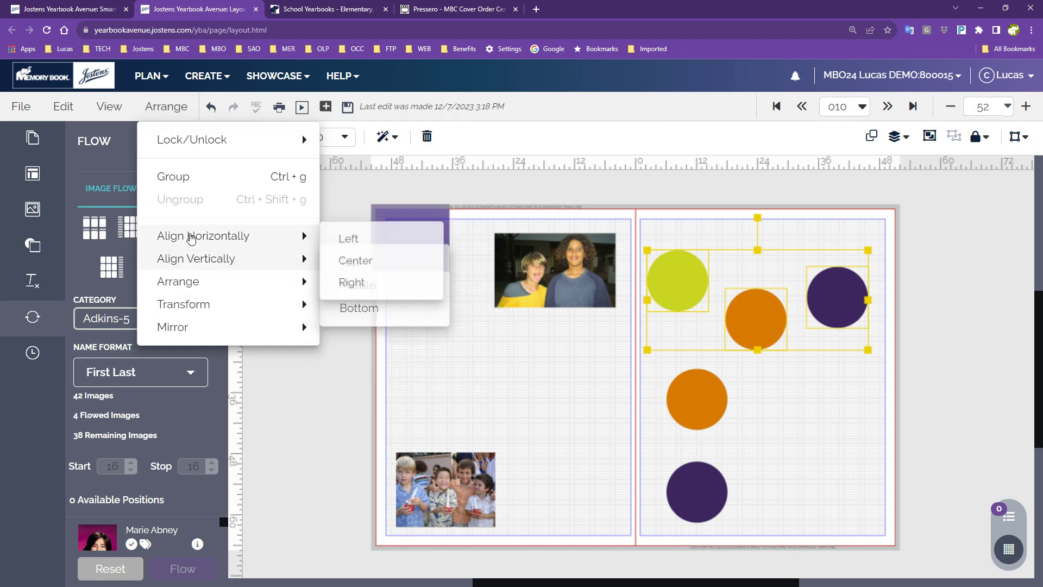
{"action": "mouse_move", "coordinate": [153, 239]}
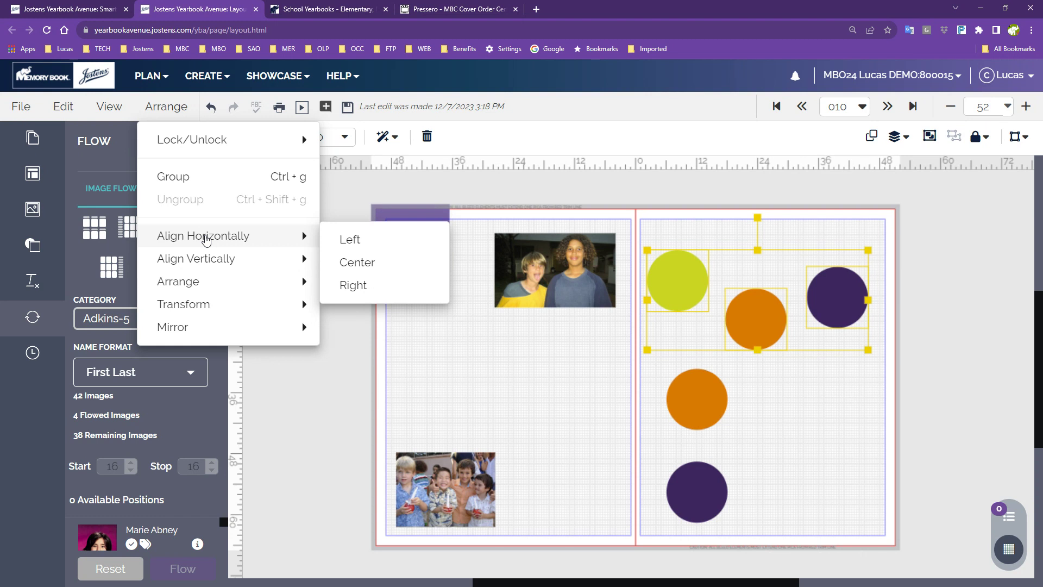
- Select the column of three circles nearest the gutter and review its horizontal alignment options, including those in the floating Arrange settings
{"action": "left_click_drag", "start_coordinate": [664, 216], "coordinate": [693, 502]}
{"action": "left_click", "coordinate": [169, 116]}
{"action": "mouse_move", "coordinate": [204, 245]}
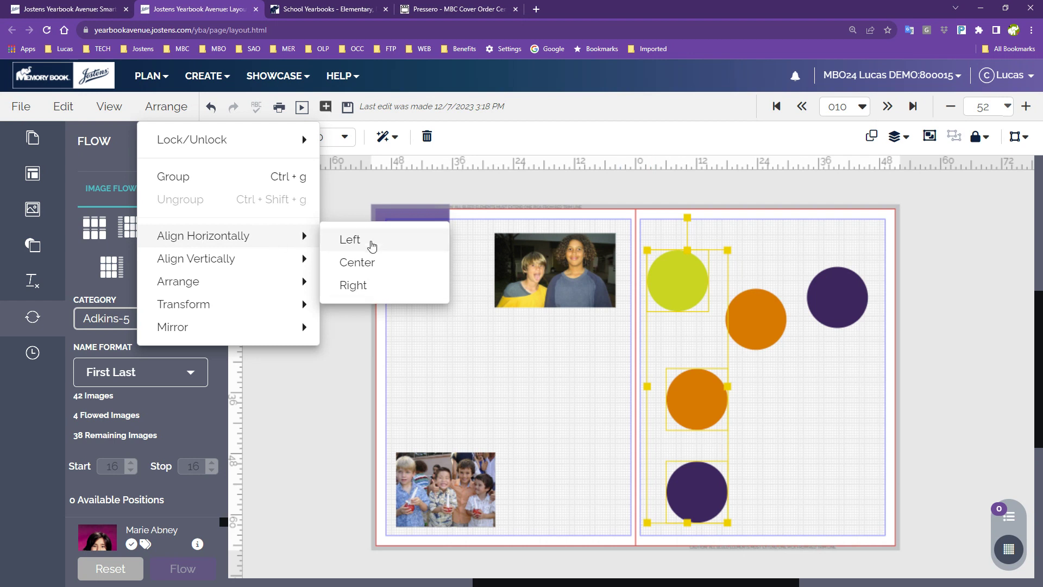
{"action": "left_click", "coordinate": [905, 139]}
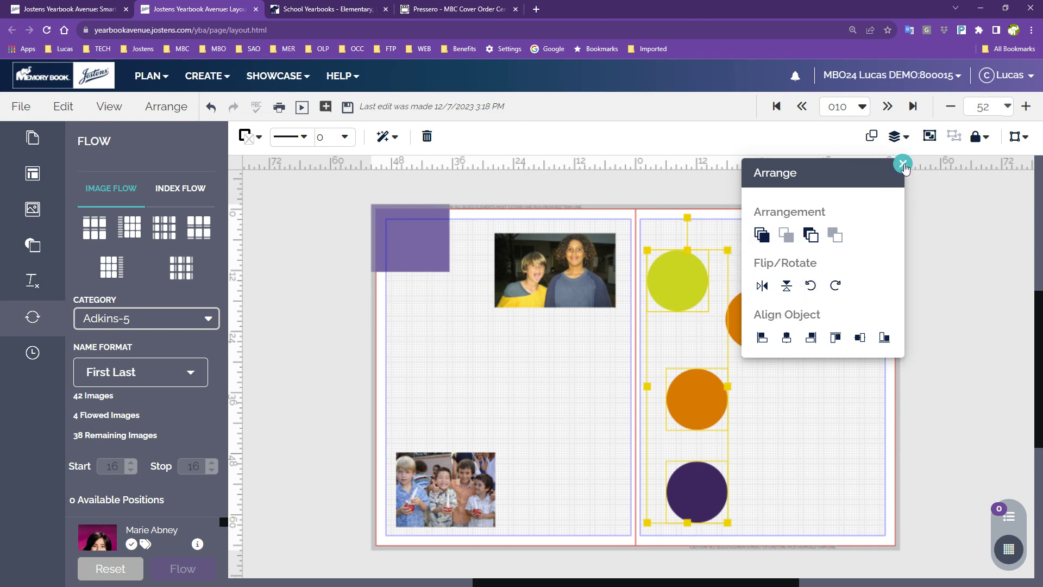
{"action": "left_click_drag", "start_coordinate": [848, 177], "coordinate": [309, 196]}
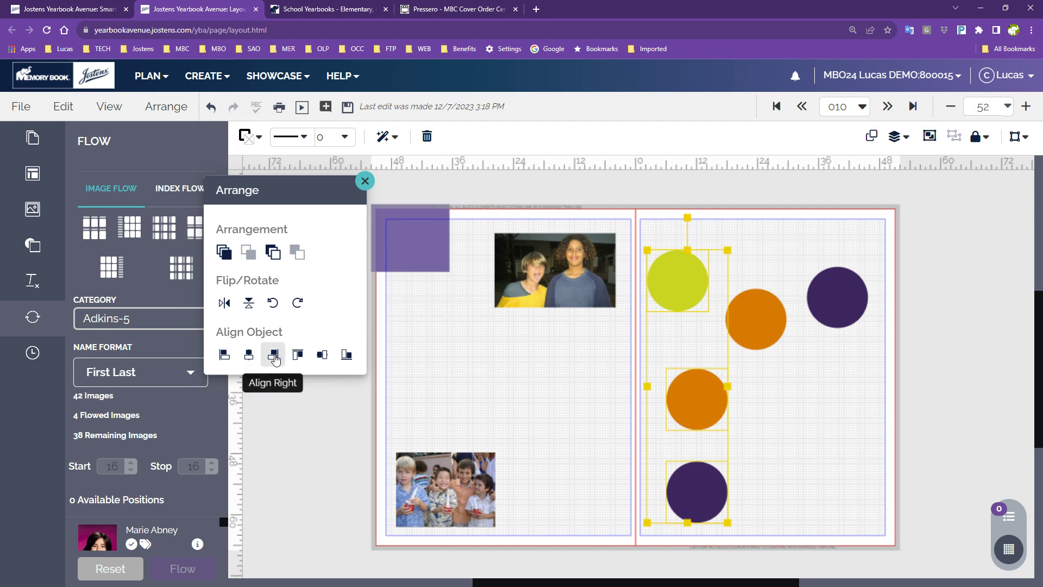
{"action": "left_click_drag", "start_coordinate": [281, 194], "coordinate": [958, 145]}
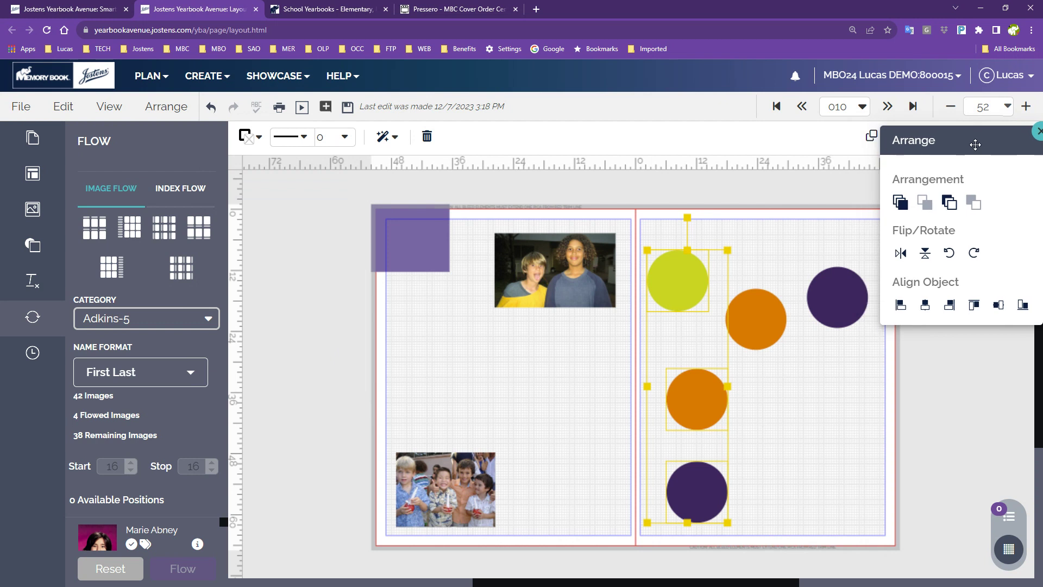
- Select the upper row of three circles and review its vertical alignment options, keeping the Arrange settings open beside the page
{"action": "left_click", "coordinate": [761, 232]}
{"action": "left_click_drag", "start_coordinate": [673, 227], "coordinate": [864, 325]}
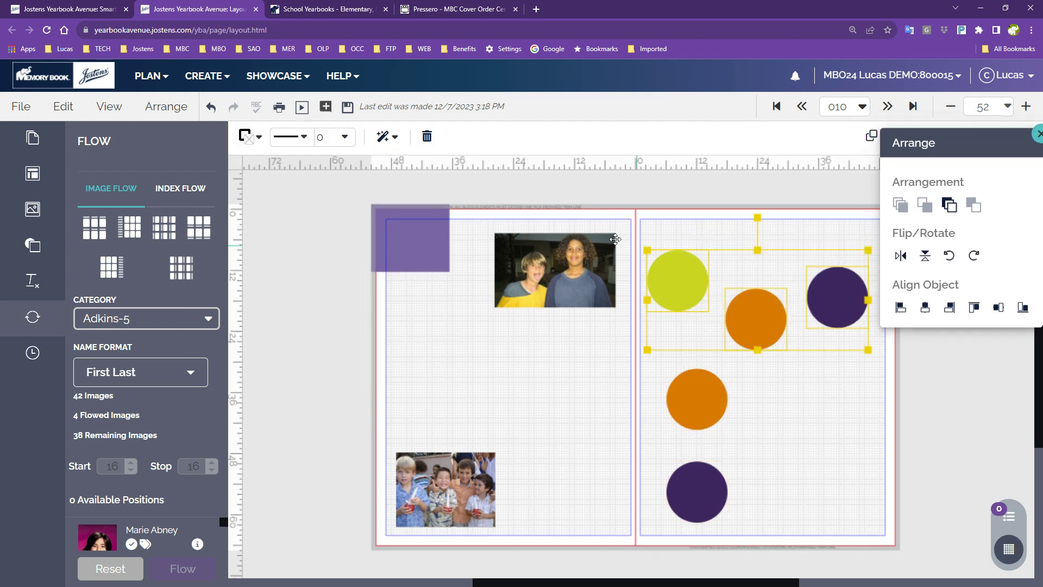
{"action": "left_click", "coordinate": [164, 107]}
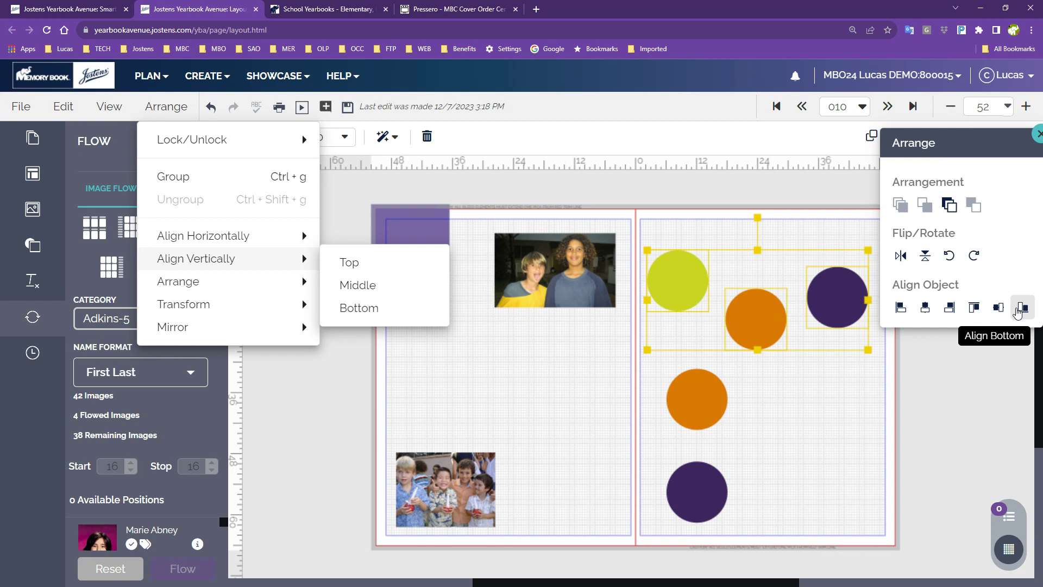
{"action": "left_click_drag", "start_coordinate": [967, 133], "coordinate": [955, 113]}
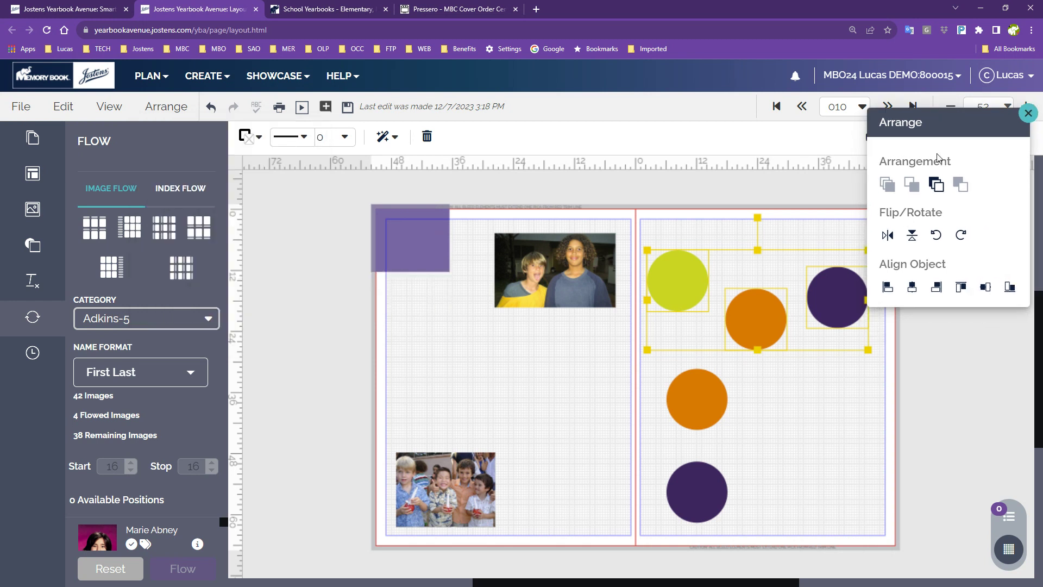
- Align the column of green, orange and purple circles nearest the gutter along their left edges
{"action": "left_click", "coordinate": [676, 222]}
{"action": "left_click_drag", "start_coordinate": [662, 226], "coordinate": [707, 515]}
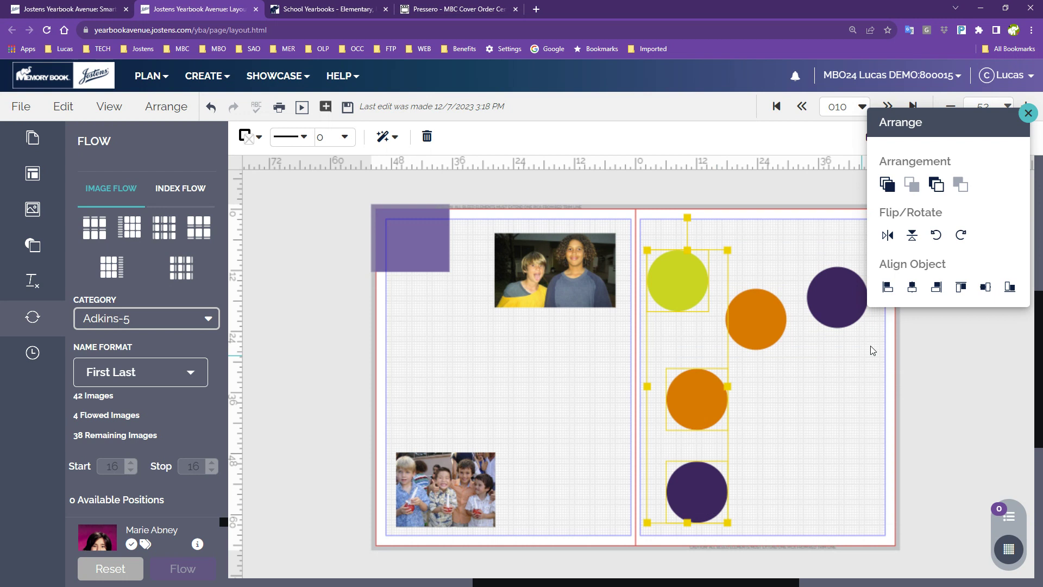
{"action": "left_click", "coordinate": [888, 288]}
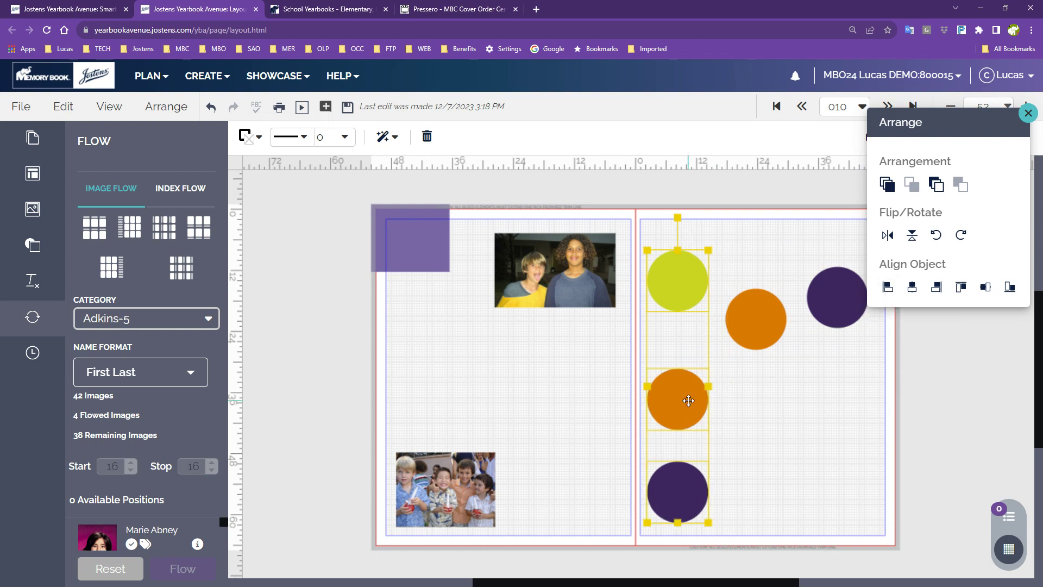
- Align the upper row of green, orange and purple circles along their top edges and deselect them
{"action": "left_click", "coordinate": [675, 233]}
{"action": "left_click_drag", "start_coordinate": [675, 230], "coordinate": [850, 322]}
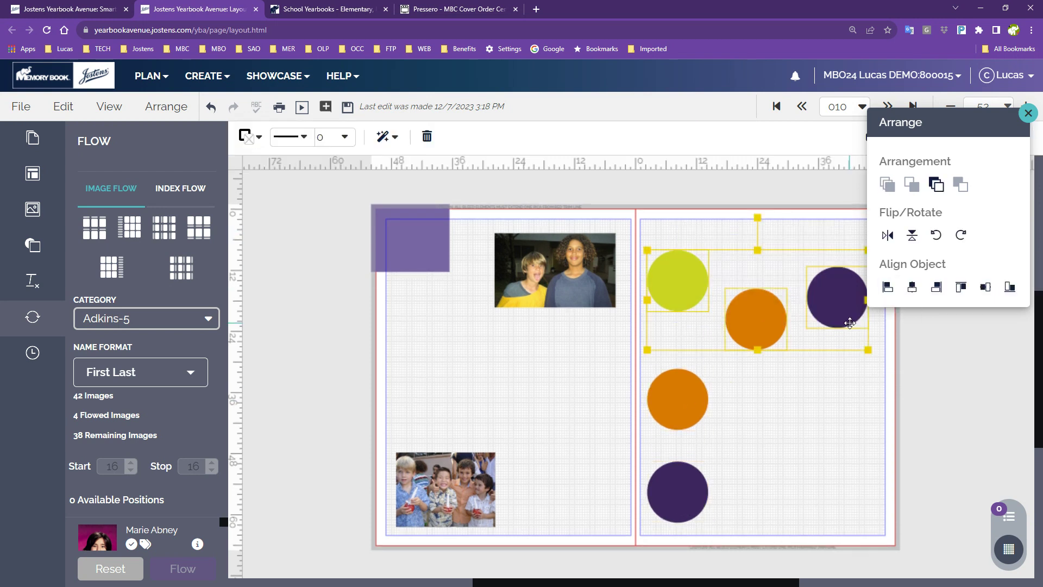
{"action": "left_click", "coordinate": [963, 290]}
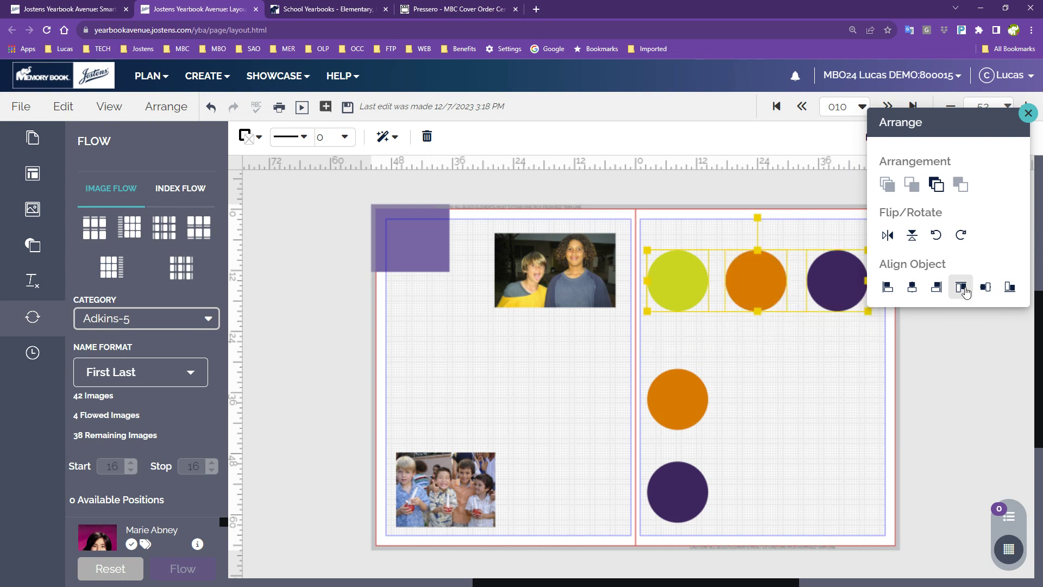
{"action": "left_click", "coordinate": [847, 361]}
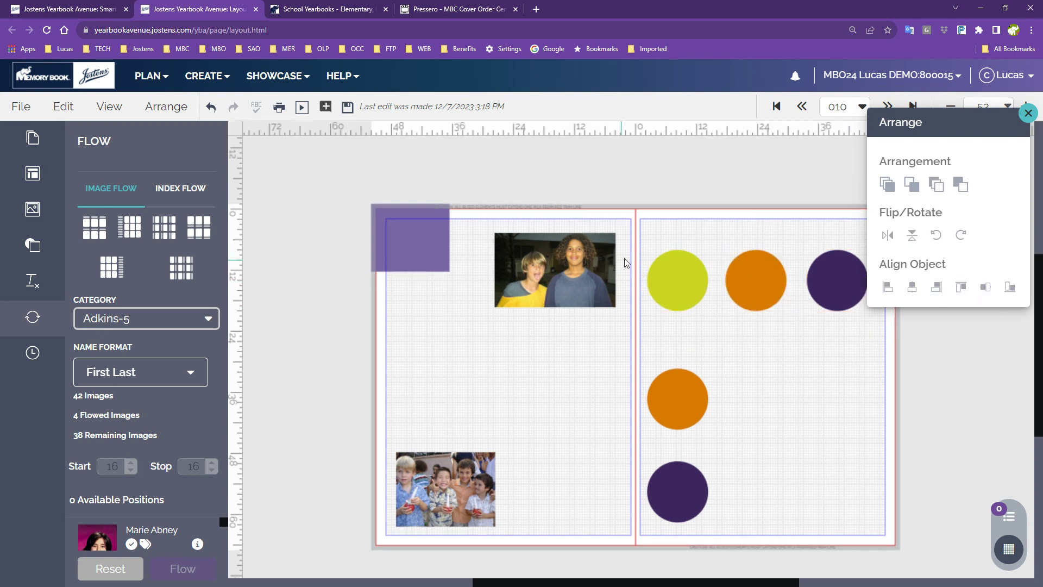
- Move the upper green and purple circles inward so both overlap the orange circle between them
{"action": "left_click_drag", "start_coordinate": [658, 230], "coordinate": [776, 286]}
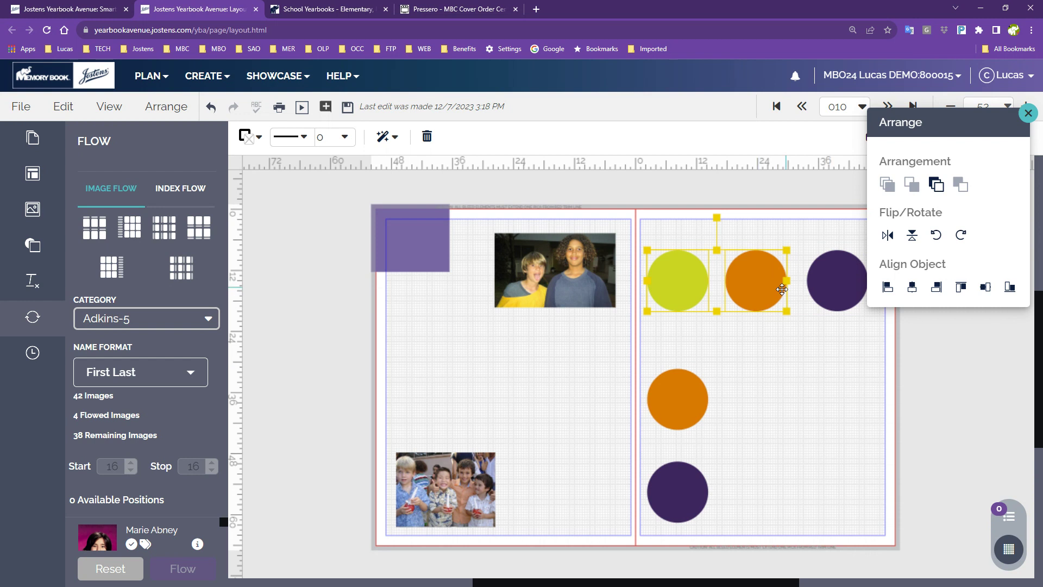
{"action": "left_click", "coordinate": [803, 377]}
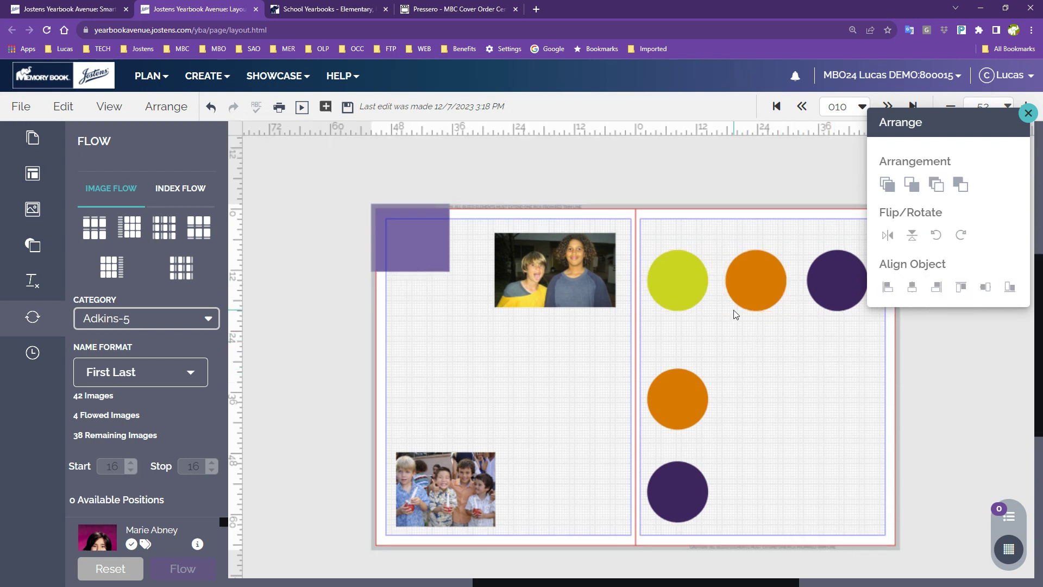
{"action": "left_click_drag", "start_coordinate": [670, 286], "coordinate": [709, 284]}
{"action": "left_click_drag", "start_coordinate": [827, 284], "coordinate": [787, 283]}
{"action": "left_click", "coordinate": [788, 358]}
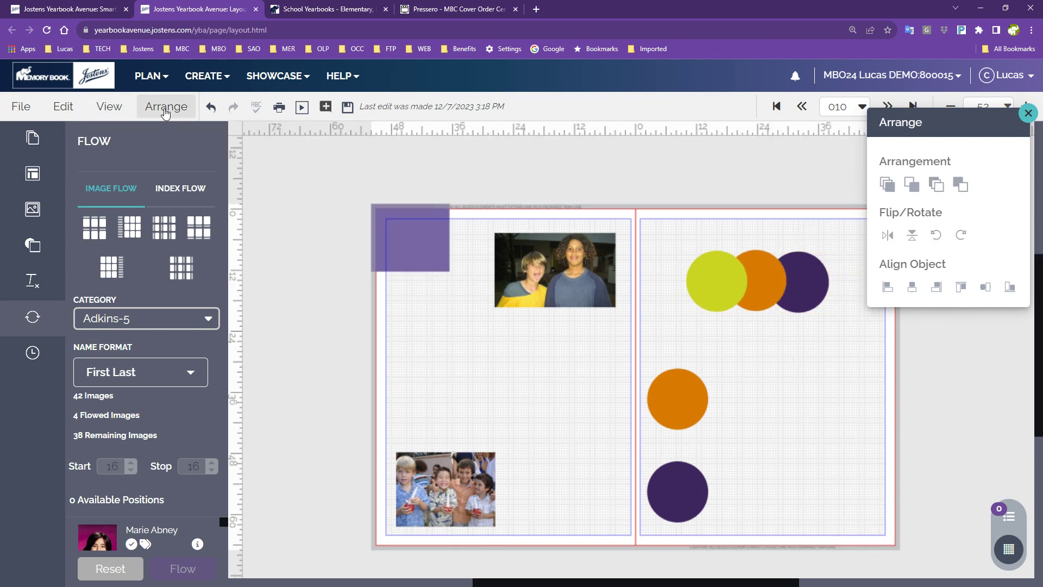
- Select the green circle and review its stacking-order options, such as Send to Back and Send Backward
{"action": "left_click", "coordinate": [166, 106]}
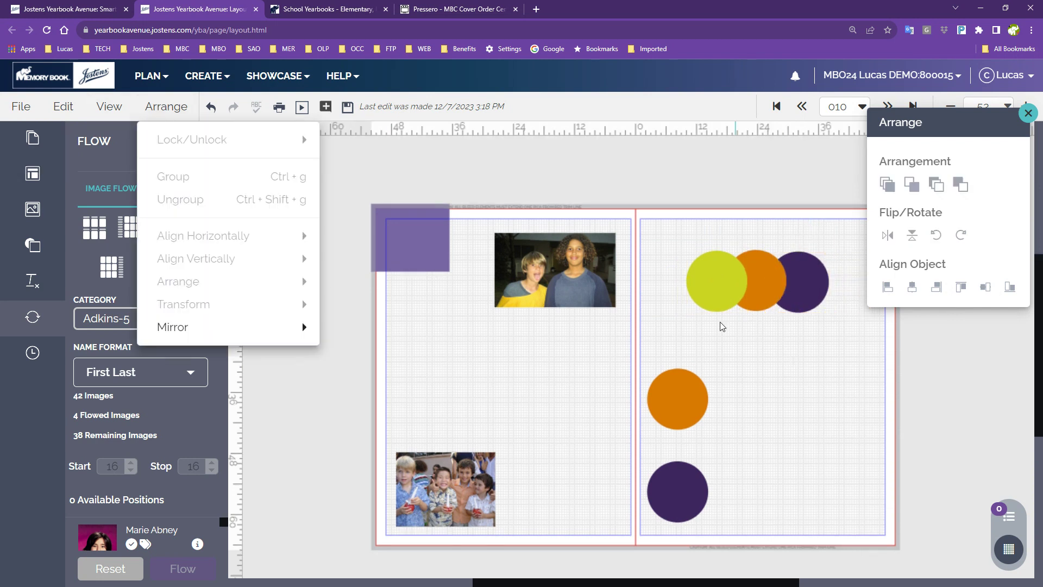
{"action": "left_click", "coordinate": [692, 237]}
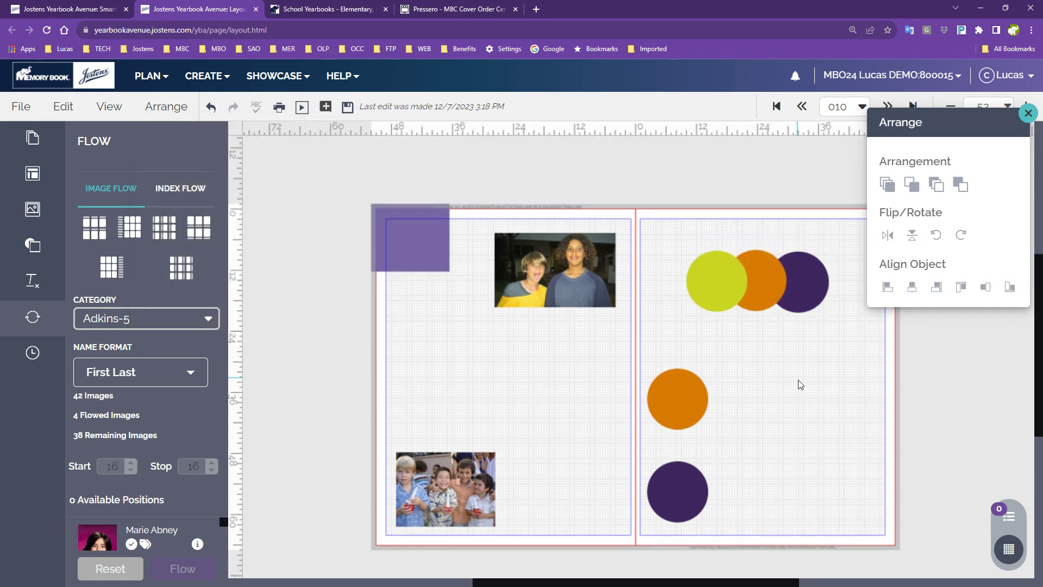
{"action": "left_click", "coordinate": [729, 281]}
{"action": "left_click", "coordinate": [166, 107]}
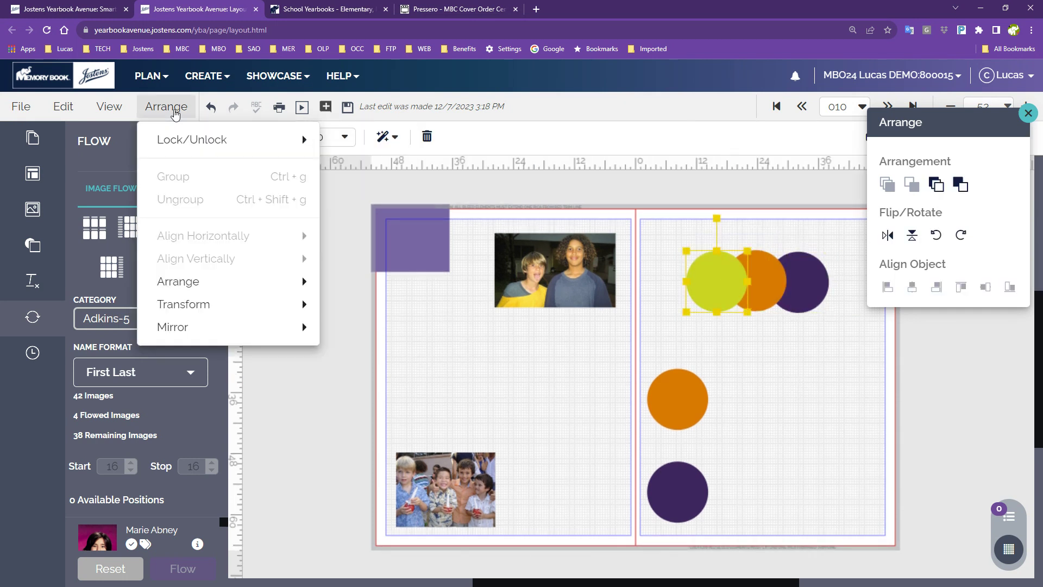
{"action": "mouse_move", "coordinate": [200, 278]}
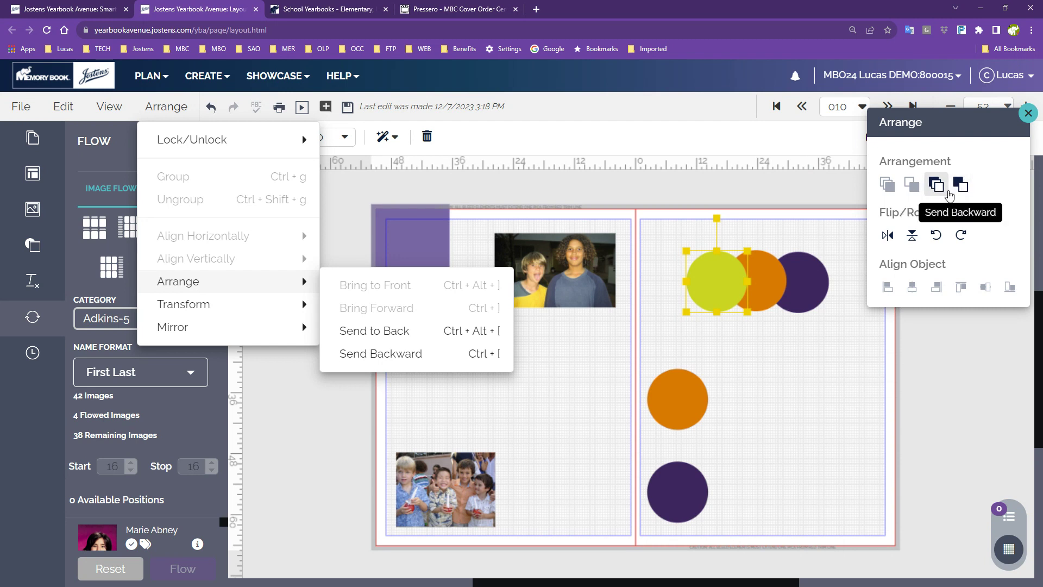
- Widen the green circle slightly and send it backward behind the orange circle
{"action": "left_click", "coordinate": [1002, 198]}
{"action": "left_click_drag", "start_coordinate": [747, 281], "coordinate": [744, 282]}
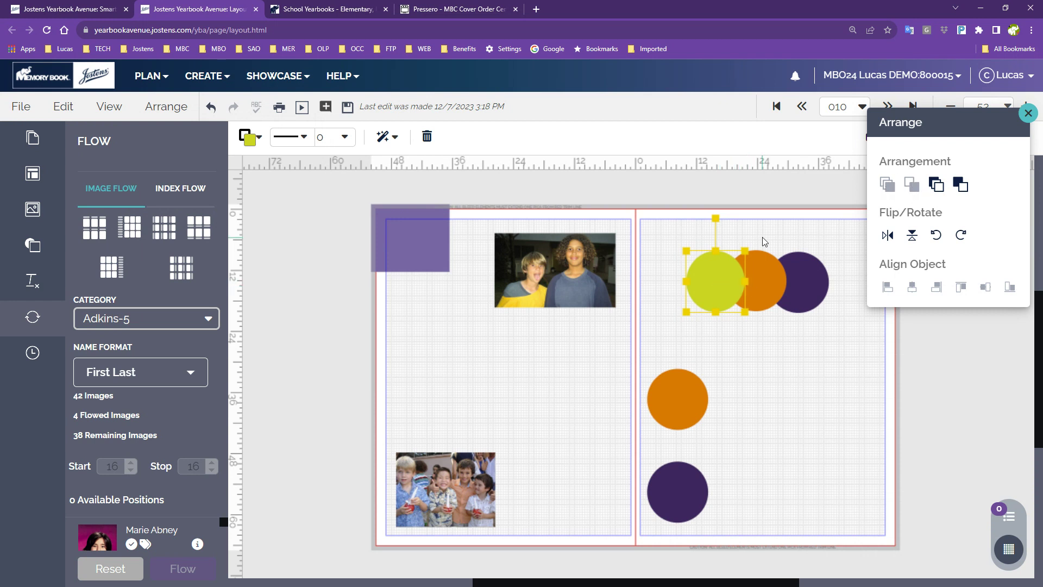
{"action": "left_click_drag", "start_coordinate": [745, 278], "coordinate": [751, 280]}
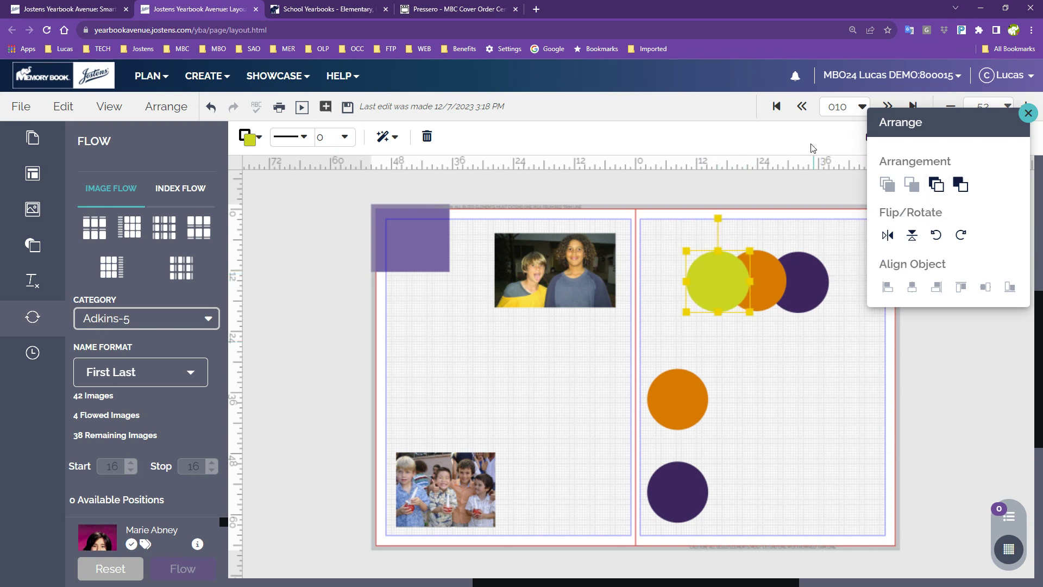
{"action": "left_click", "coordinate": [960, 186]}
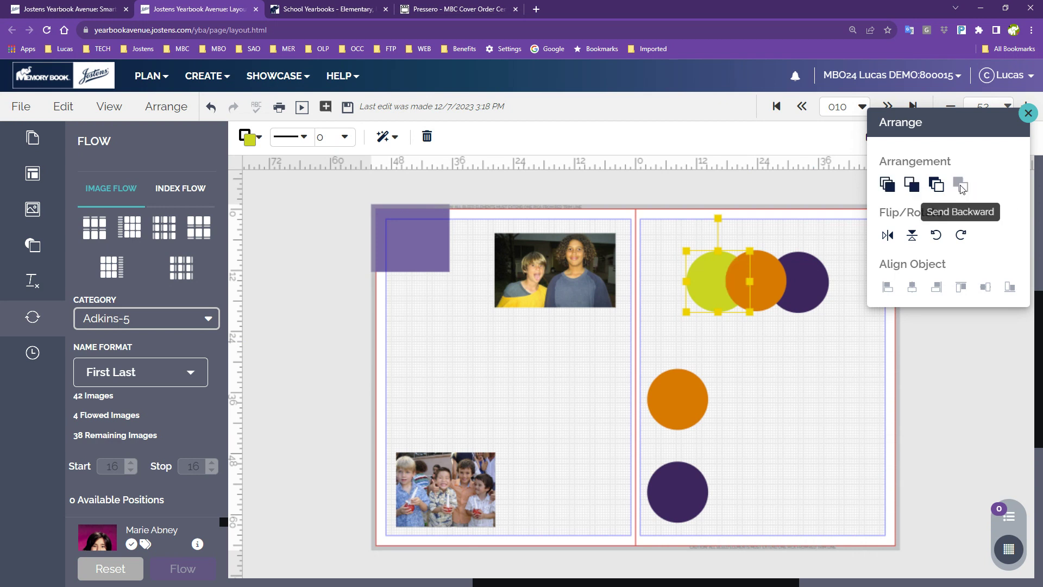
- Bring the upper purple circle forward in front of the orange circle and deselect it
{"action": "left_click", "coordinate": [765, 280]}
{"action": "left_click", "coordinate": [812, 282]}
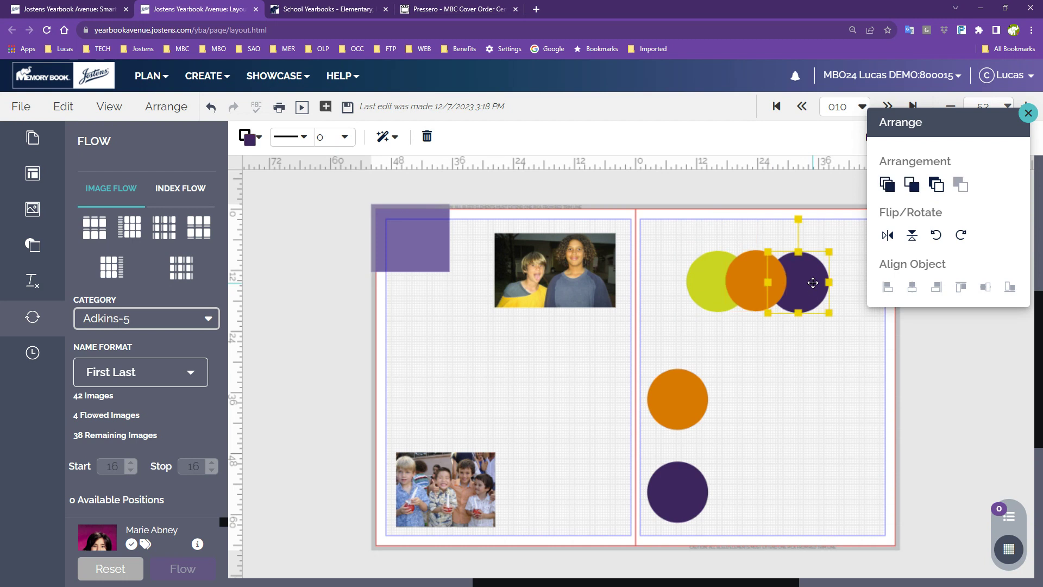
{"action": "left_click", "coordinate": [911, 185]}
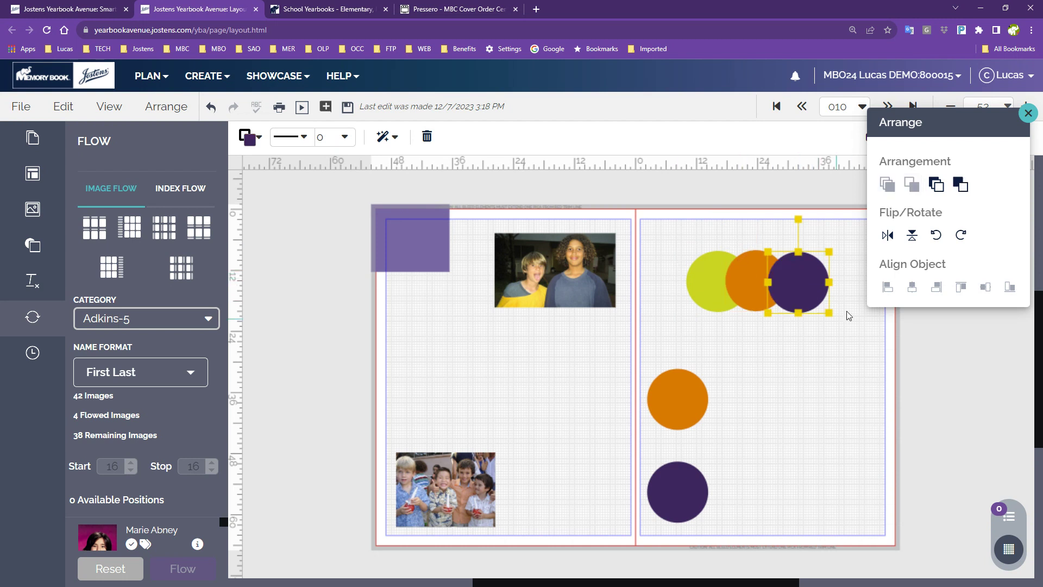
{"action": "left_click", "coordinate": [818, 370]}
- Select the three overlapping circles together and close the floating Arrange options
{"action": "left_click_drag", "start_coordinate": [704, 239], "coordinate": [870, 294]}
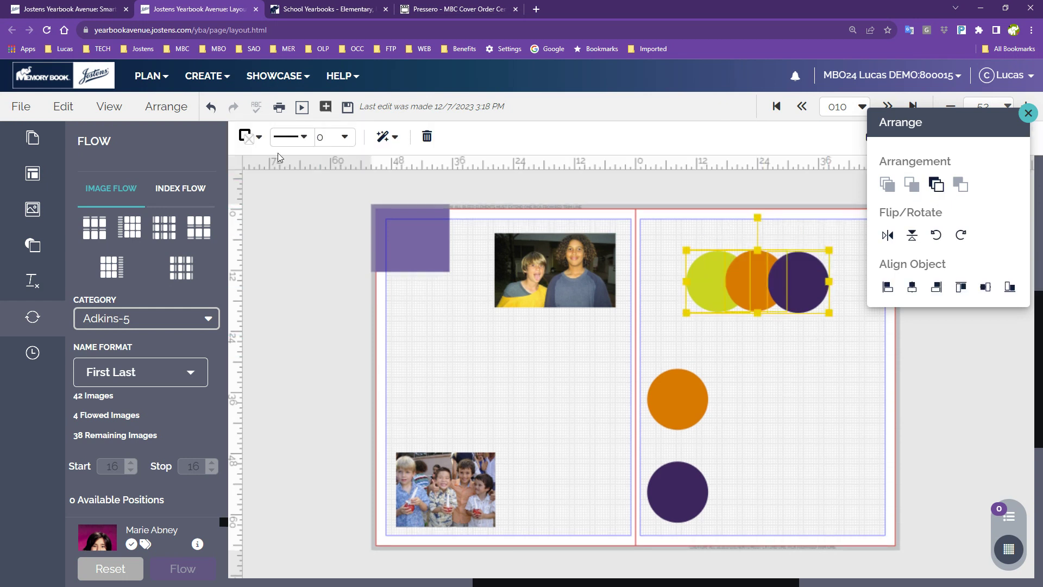
{"action": "left_click", "coordinate": [161, 110]}
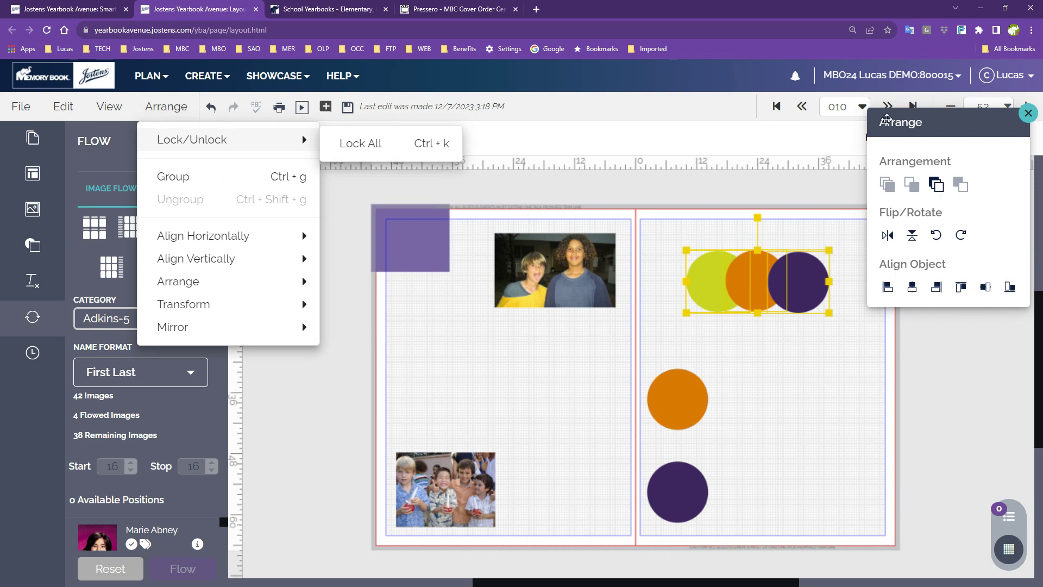
{"action": "left_click", "coordinate": [842, 135]}
{"action": "left_click", "coordinate": [1029, 113]}
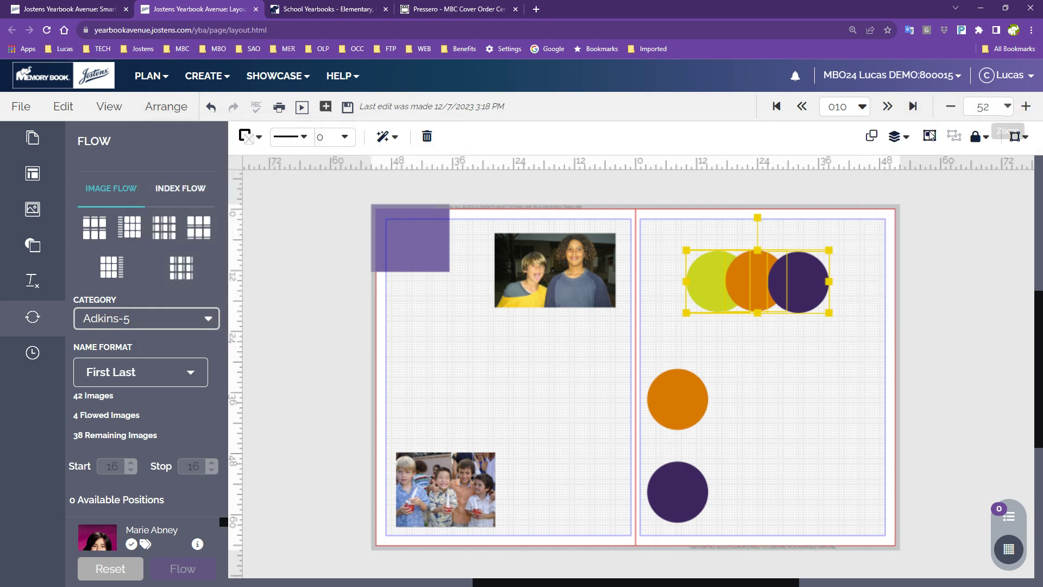
- Reopen the Arrange options, detach them beside the lower circles, and dismiss them
{"action": "left_click", "coordinate": [899, 141]}
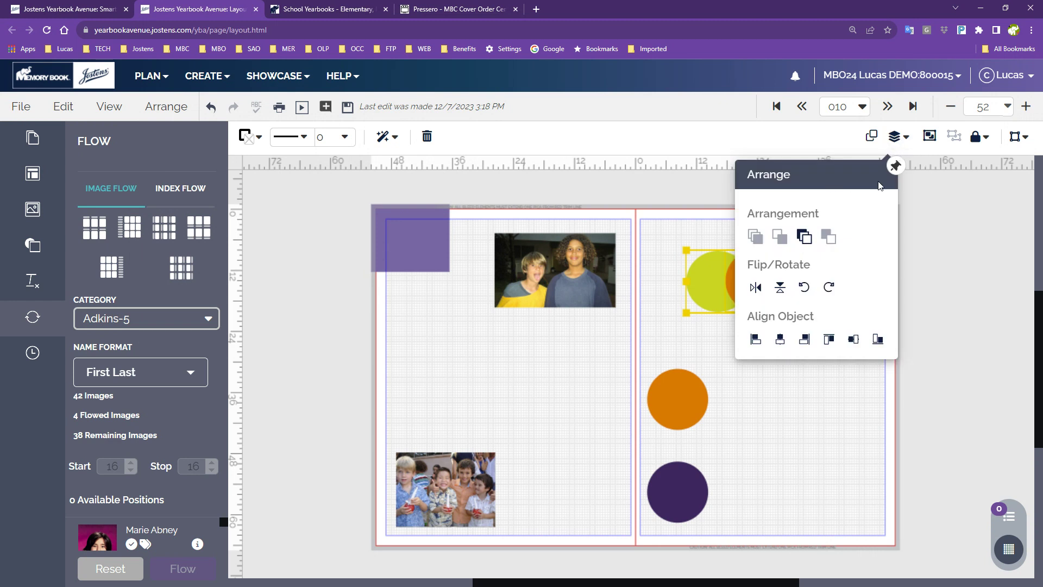
{"action": "left_click_drag", "start_coordinate": [852, 174], "coordinate": [918, 390]}
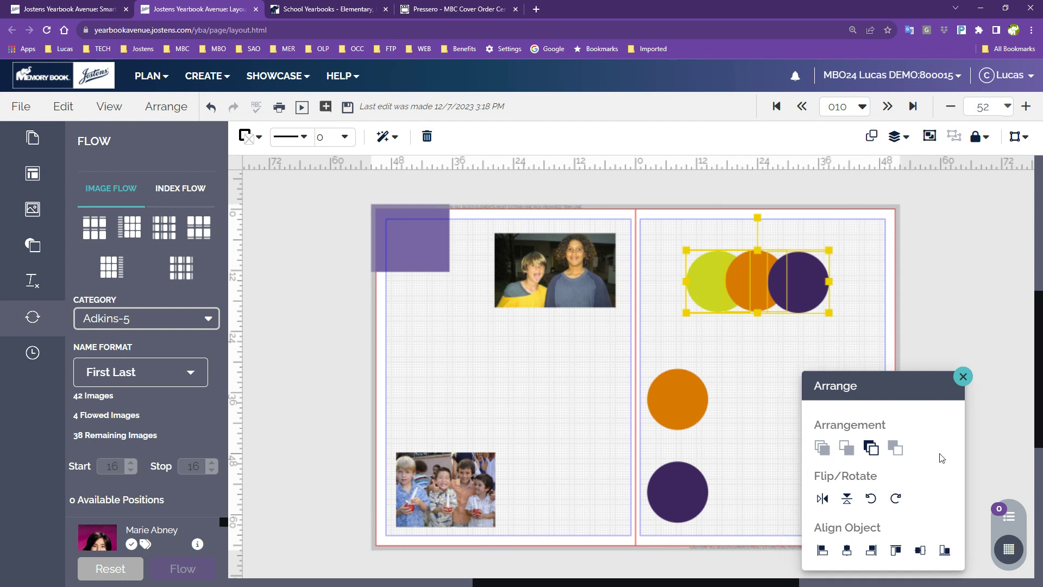
{"action": "left_click", "coordinate": [963, 377]}
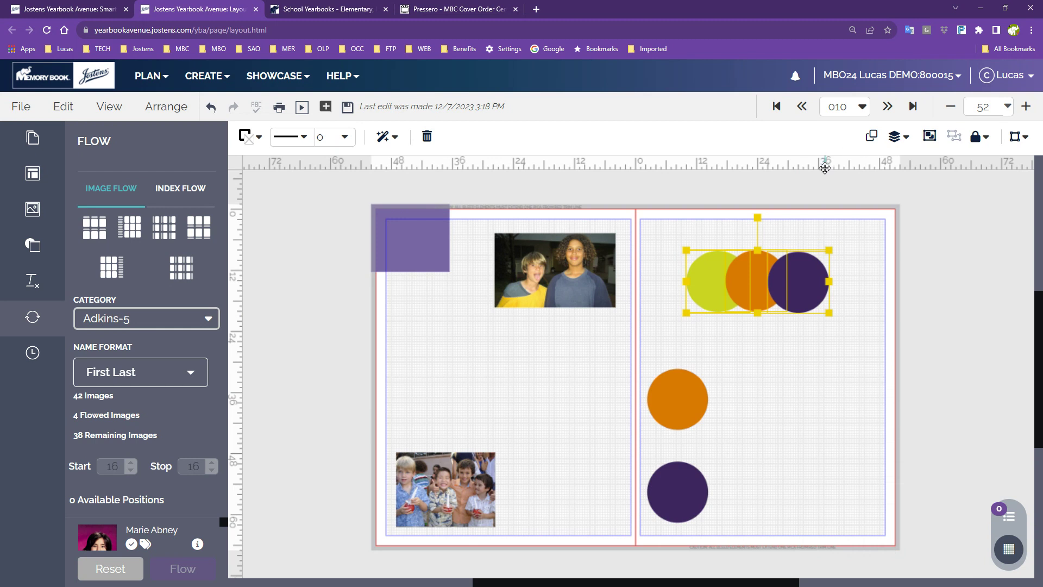
- Review the Mirror, Transform and Flip/Rotate options for the selected circles, and clear the selection
{"action": "left_click", "coordinate": [159, 109]}
{"action": "mouse_move", "coordinate": [228, 329]}
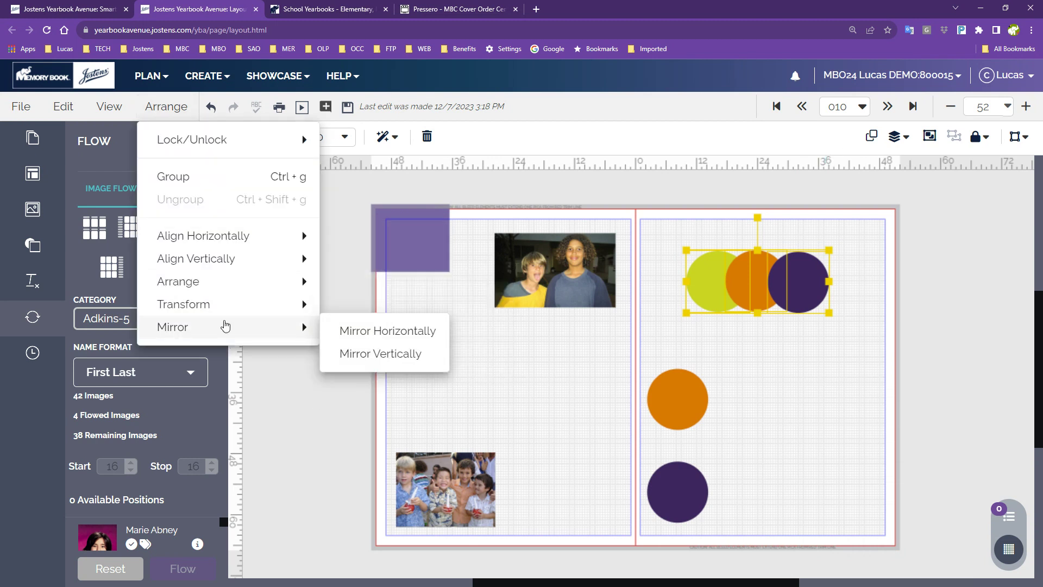
{"action": "mouse_move", "coordinate": [222, 309]}
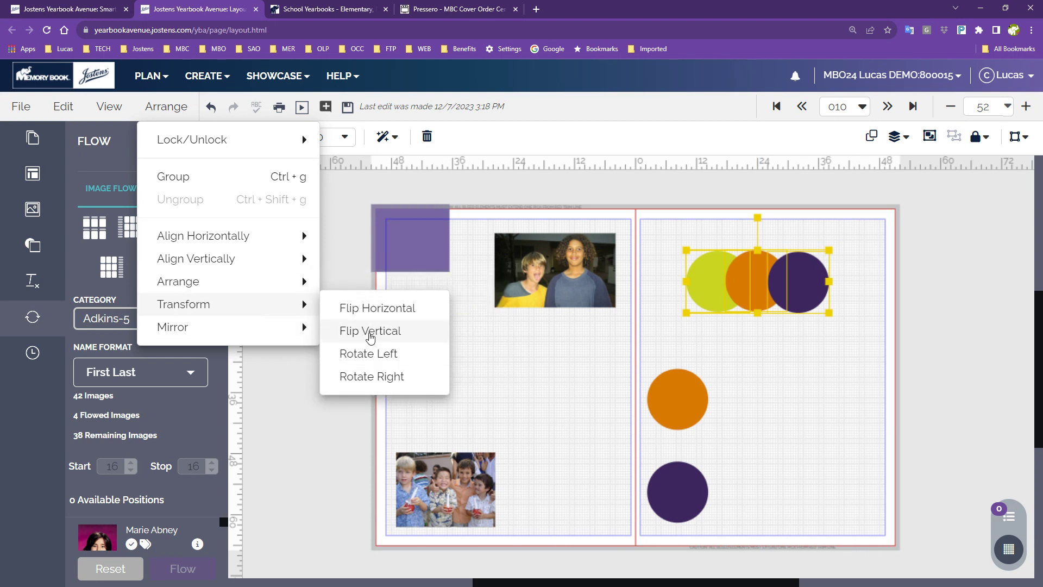
{"action": "left_click", "coordinate": [899, 140]}
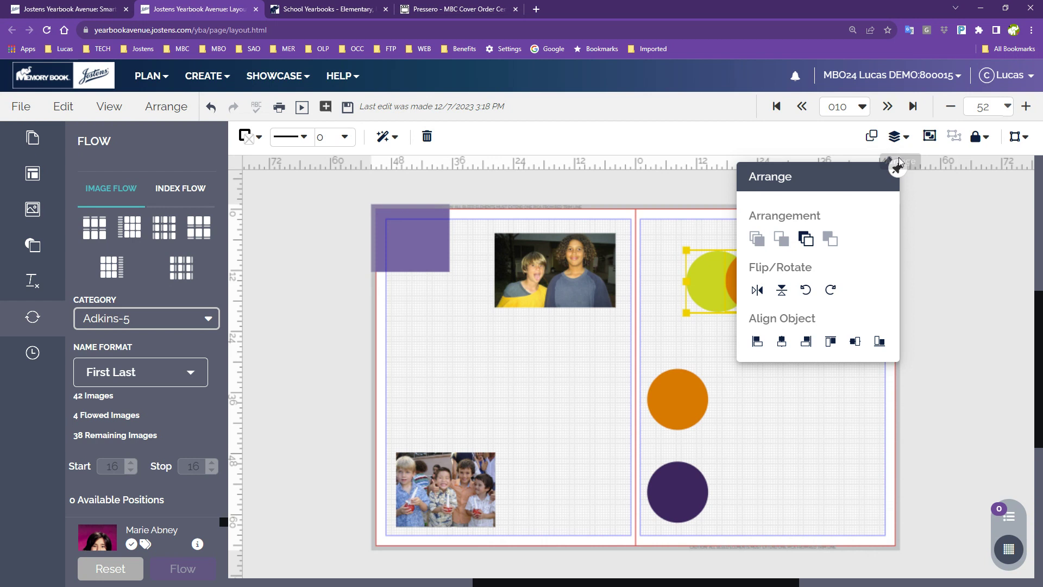
{"action": "left_click", "coordinate": [954, 317]}
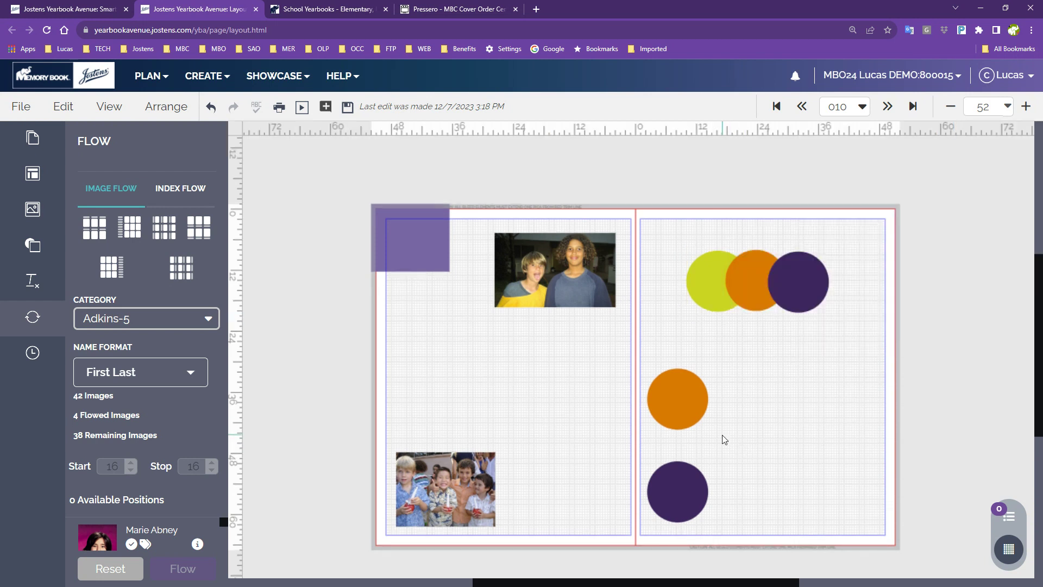
- Save the current layout and clear the selection of the purple rectangle
{"action": "scroll", "coordinate": [715, 416], "scroll_direction": "down", "scroll_amount": 2}
{"action": "scroll", "coordinate": [716, 416], "scroll_direction": "up", "scroll_amount": 1}
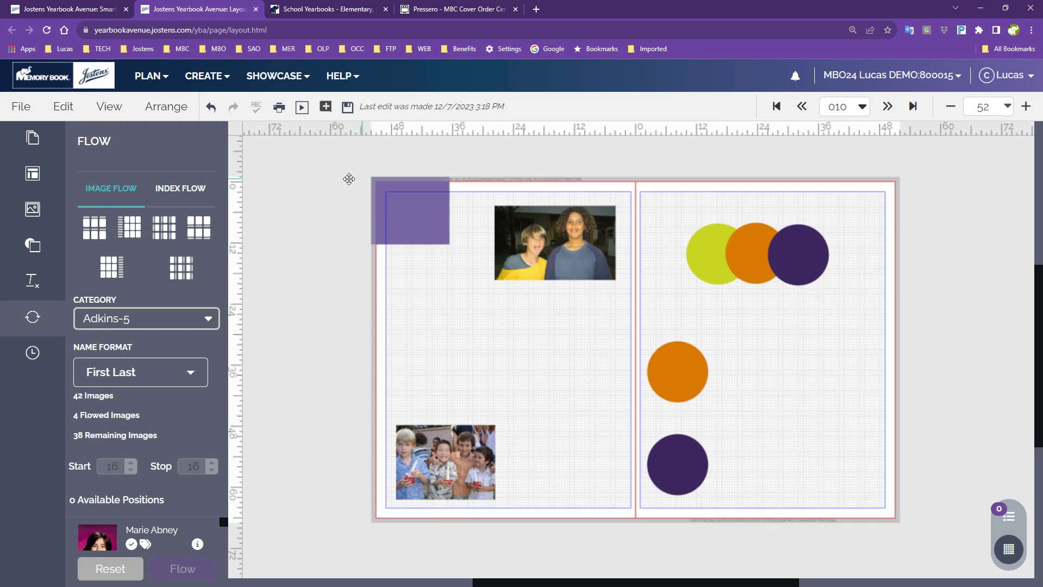
{"action": "left_click_drag", "start_coordinate": [358, 187], "coordinate": [380, 337]}
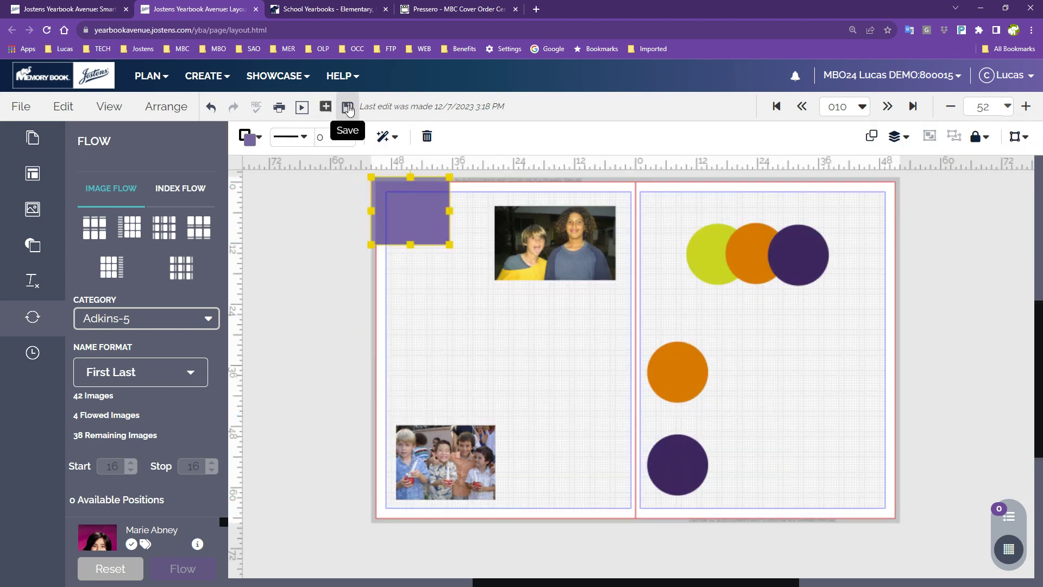
{"action": "left_click", "coordinate": [348, 107]}
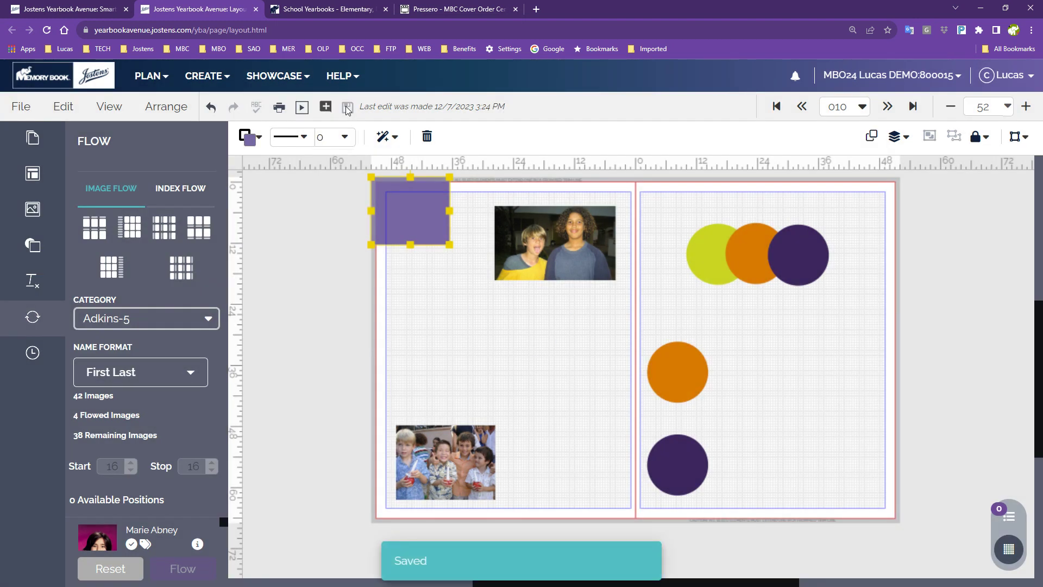
{"action": "left_click", "coordinate": [481, 366]}
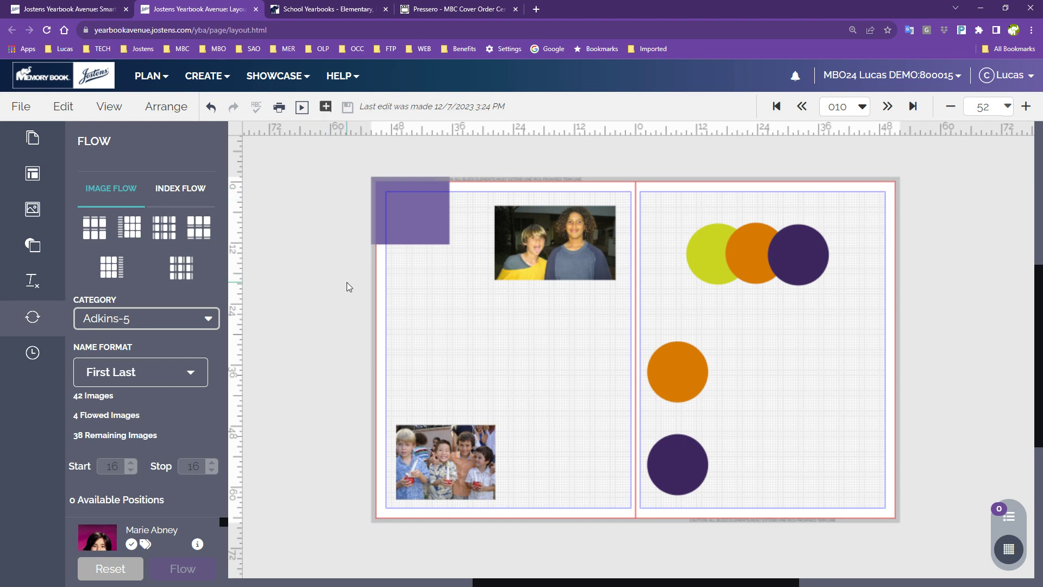
- Delete all elements on the spread, including the photos and their empty image boxes
{"action": "left_click_drag", "start_coordinate": [338, 165], "coordinate": [915, 503]}
{"action": "key", "text": "Delete"}
{"action": "key", "text": "Delete"}
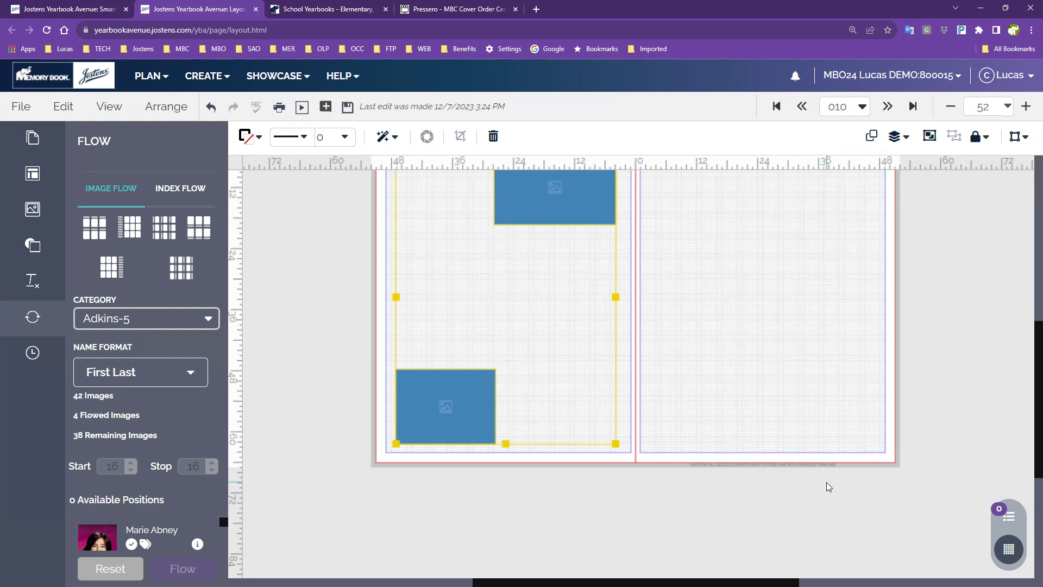
{"action": "scroll", "coordinate": [785, 522], "scroll_direction": "up", "scroll_amount": 1}
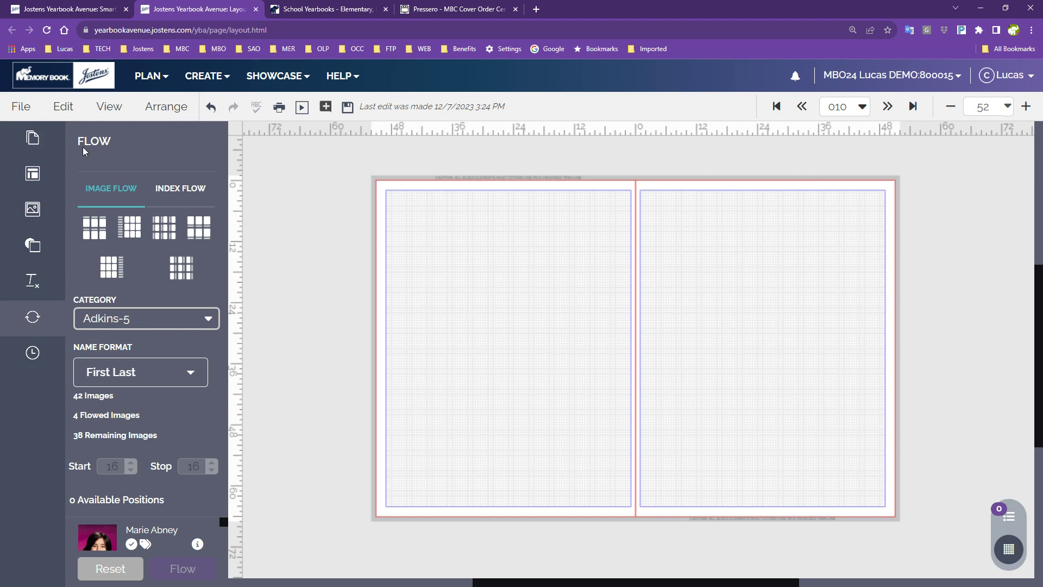
- Reduce the browser zoom to its default level and enlarge the layout view so the spread shows at 92
{"action": "left_click", "coordinate": [1031, 30]}
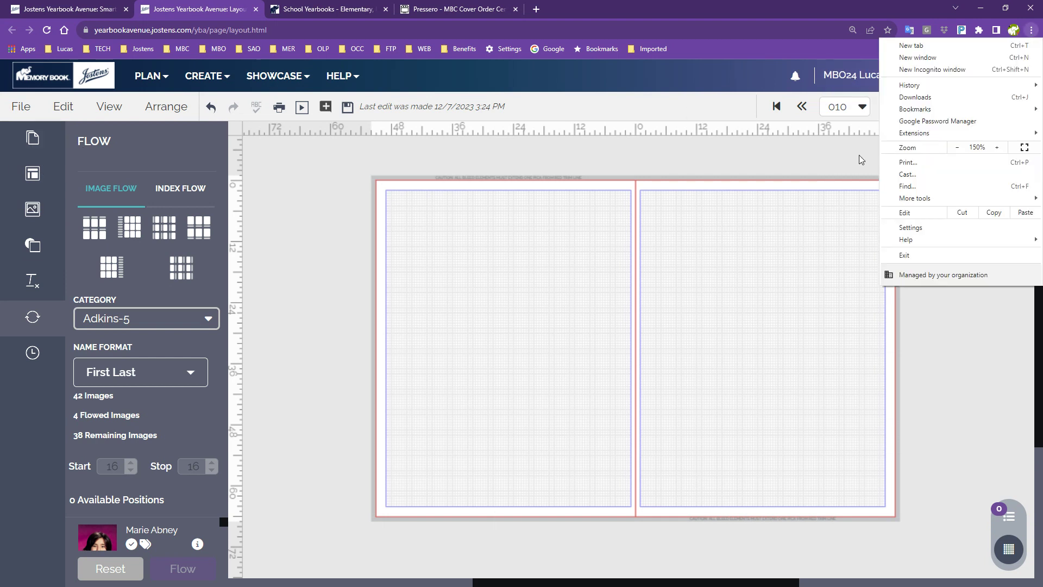
{"action": "left_click", "coordinate": [957, 149]}
{"action": "left_click", "coordinate": [957, 149]}
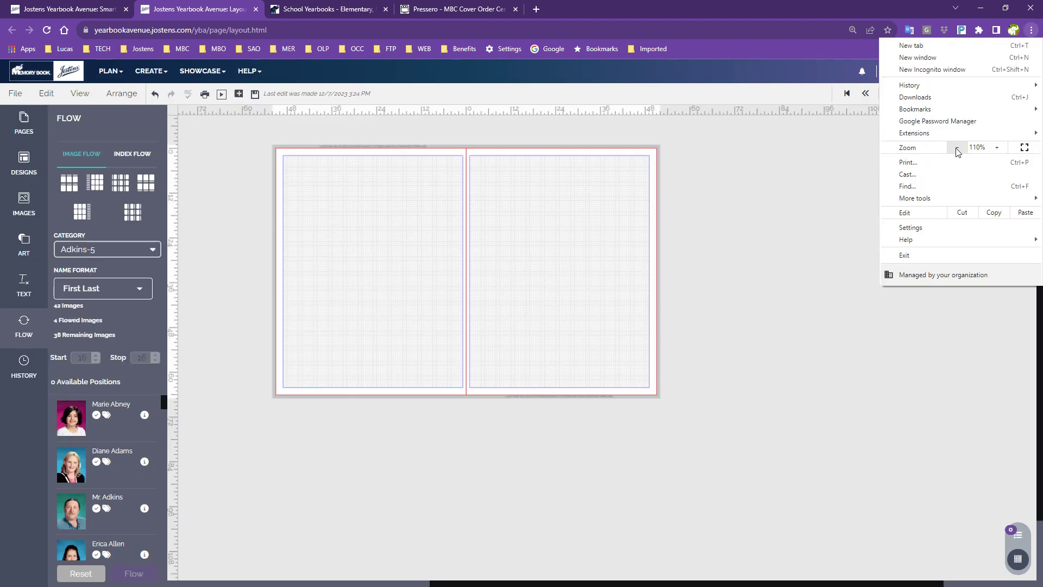
{"action": "left_click", "coordinate": [957, 149]}
{"action": "key", "text": "Escape"}
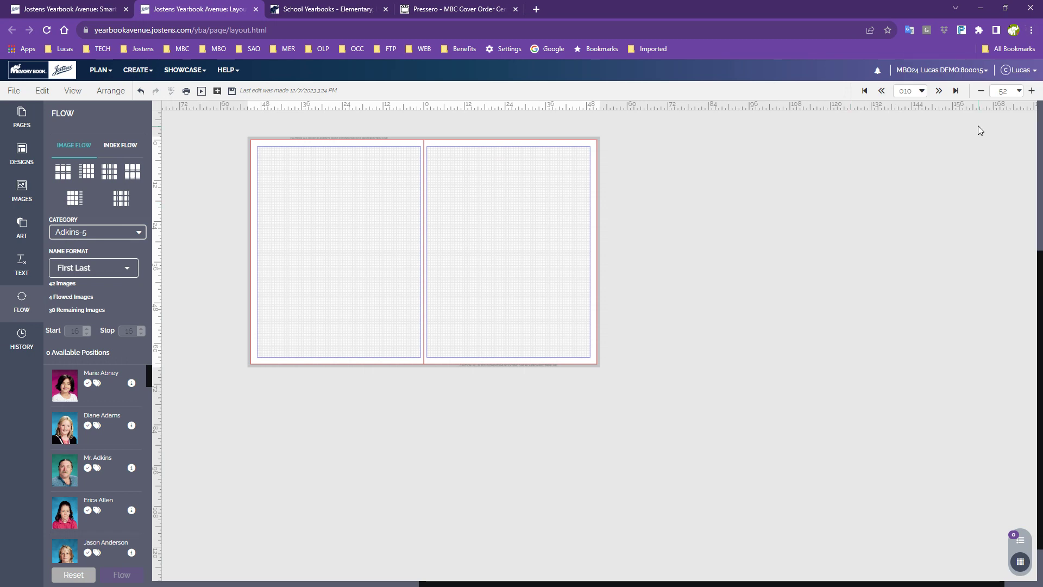
{"action": "left_click", "coordinate": [1020, 92]}
{"action": "left_click", "coordinate": [984, 115]}
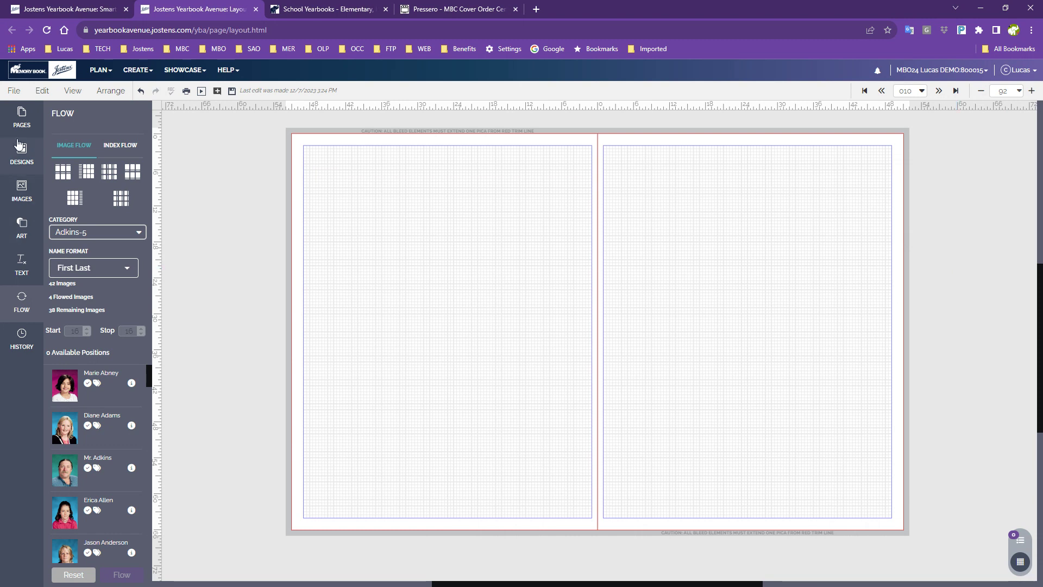
- Browse the yearbook's page thumbnails forward through the later spreads and back to the opening pages
{"action": "left_click", "coordinate": [16, 115]}
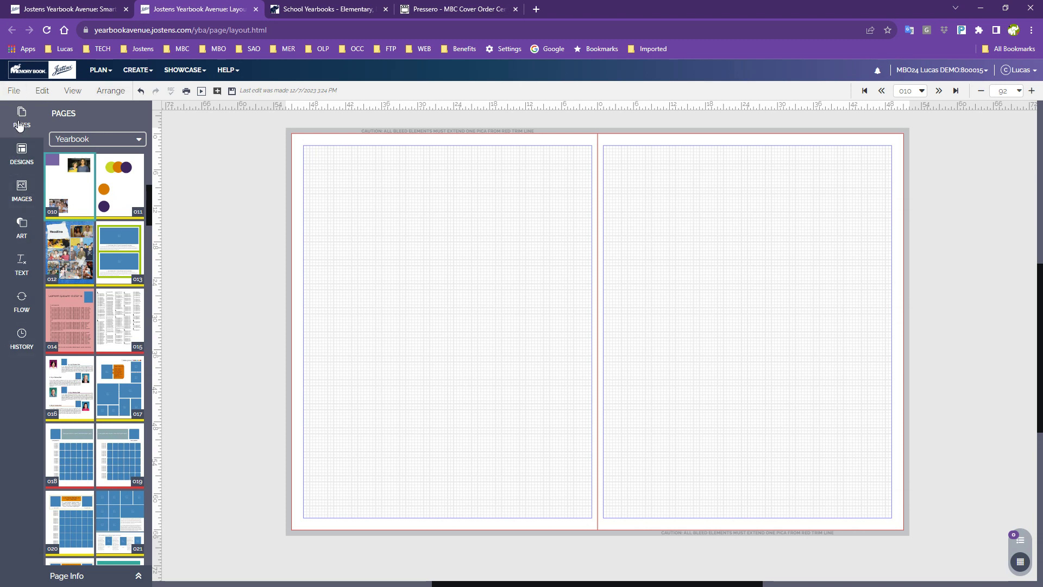
{"action": "scroll", "coordinate": [104, 221], "scroll_direction": "down", "scroll_amount": 10}
{"action": "scroll", "coordinate": [104, 221], "scroll_direction": "down", "scroll_amount": 5}
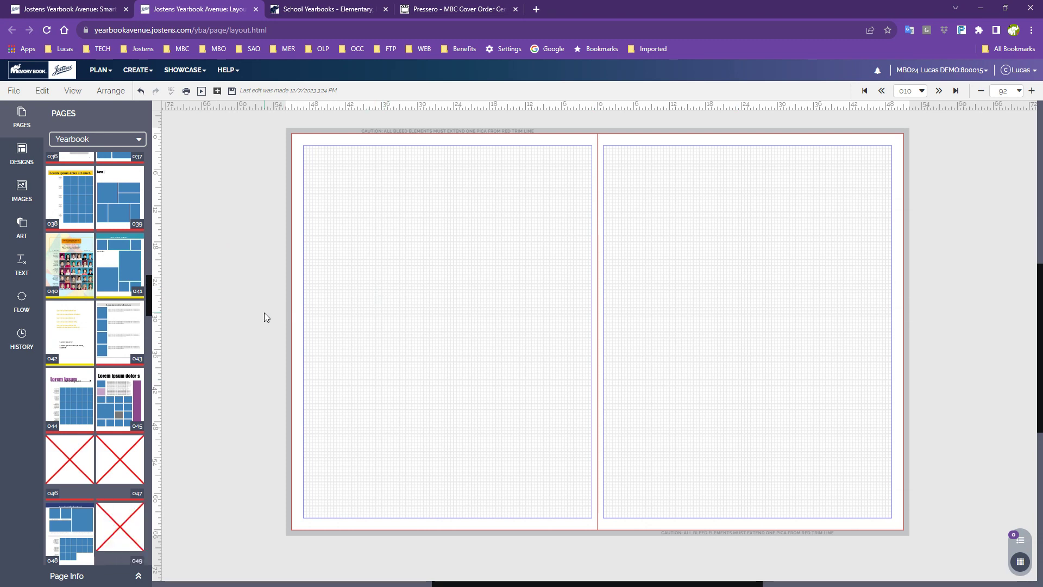
{"action": "scroll", "coordinate": [112, 408], "scroll_direction": "down", "scroll_amount": 5}
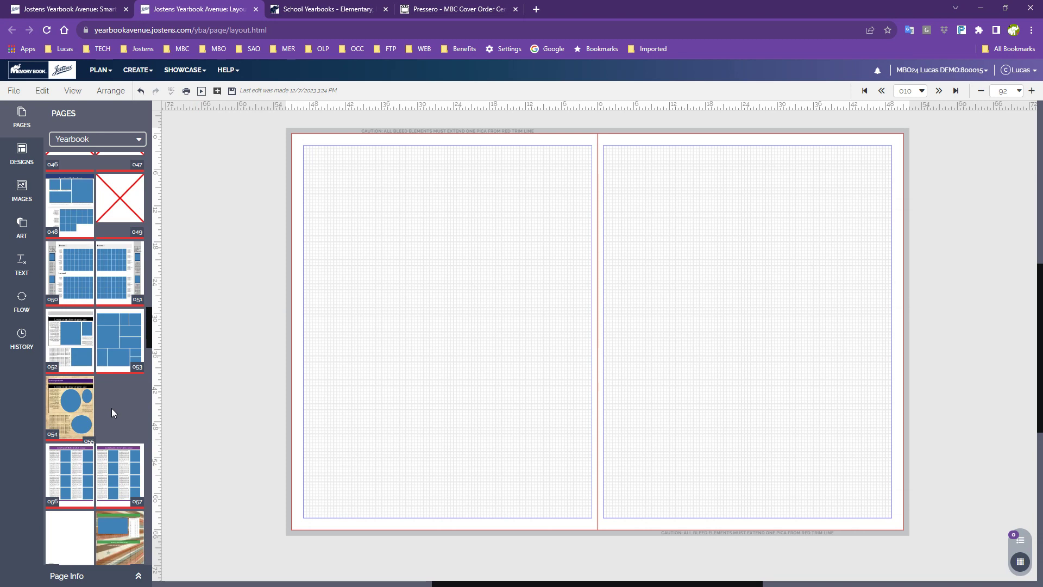
{"action": "scroll", "coordinate": [99, 349], "scroll_direction": "down", "scroll_amount": 5}
{"action": "scroll", "coordinate": [98, 350], "scroll_direction": "up", "scroll_amount": 20}
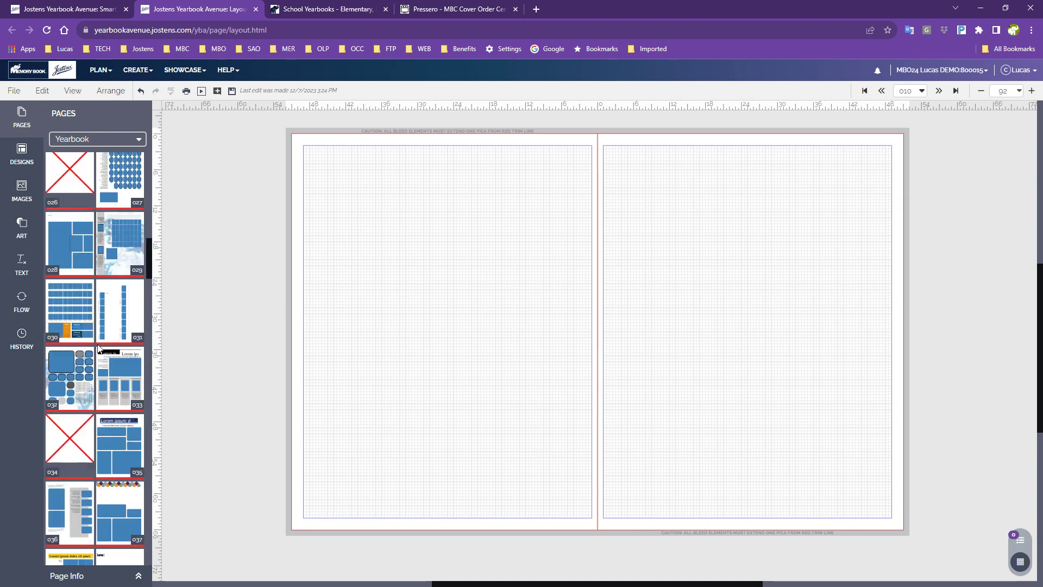
{"action": "scroll", "coordinate": [98, 349], "scroll_direction": "up", "scroll_amount": 3}
- Try to open a spread from the page thumbnails, choose to stay on the current one, and save the emptied spread
{"action": "double_click", "coordinate": [69, 452]}
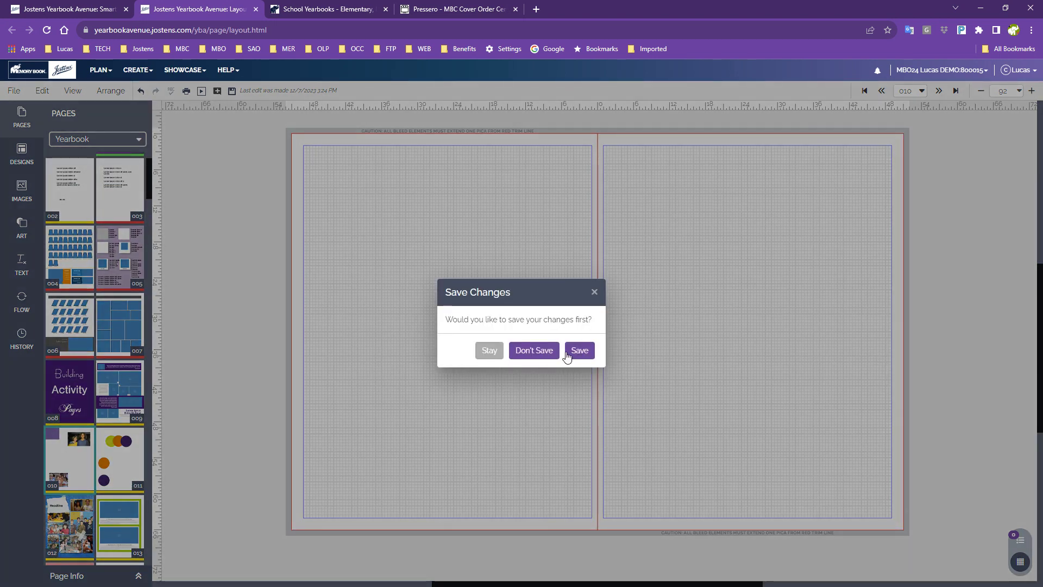
{"action": "left_click", "coordinate": [491, 355]}
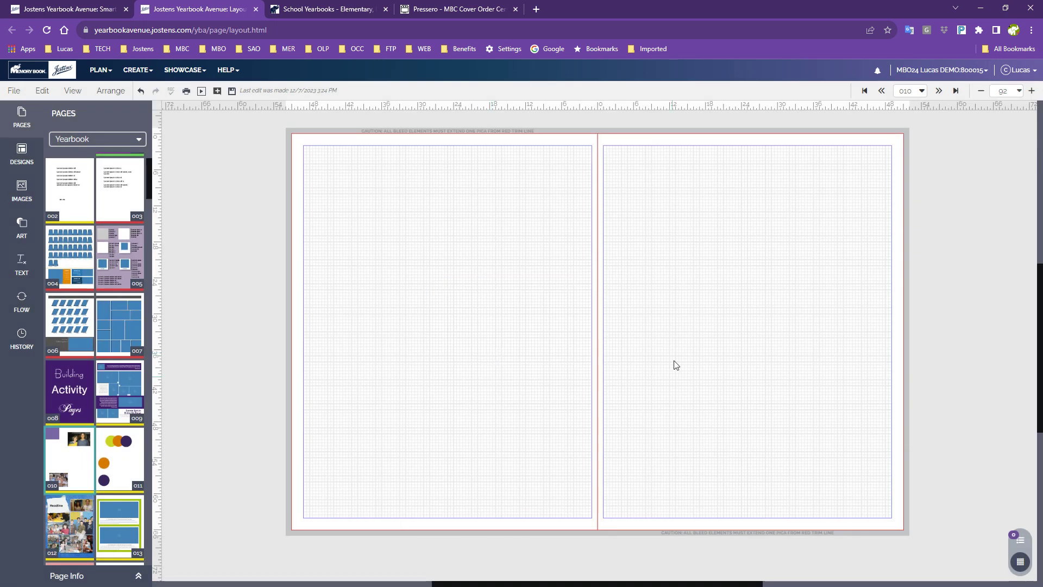
{"action": "left_click", "coordinate": [231, 92]}
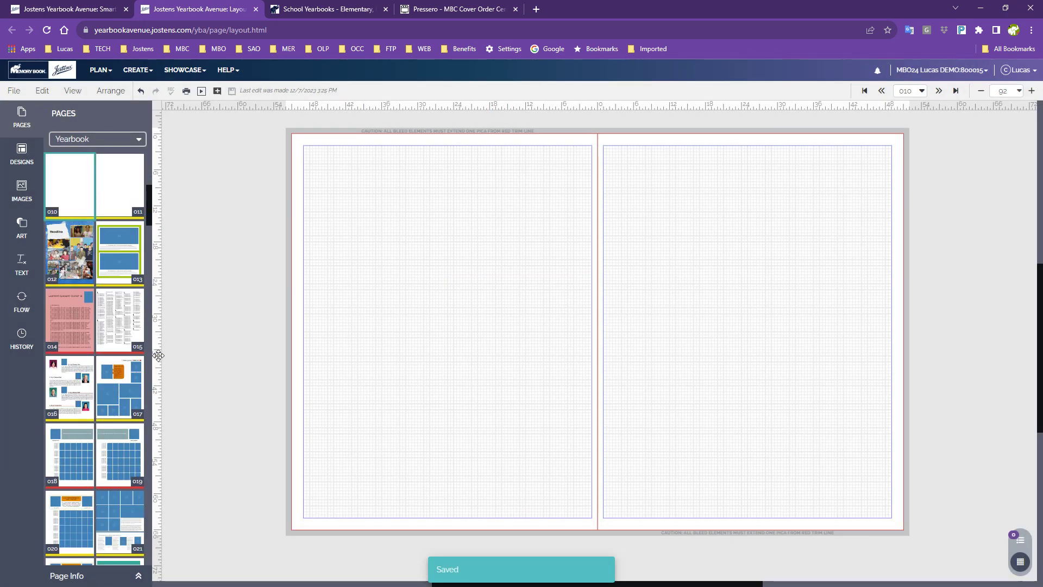
- Show the Candids page designs from the Page Surfer category and look through the two-page templates
{"action": "left_click", "coordinate": [22, 155]}
{"action": "left_click", "coordinate": [77, 171]}
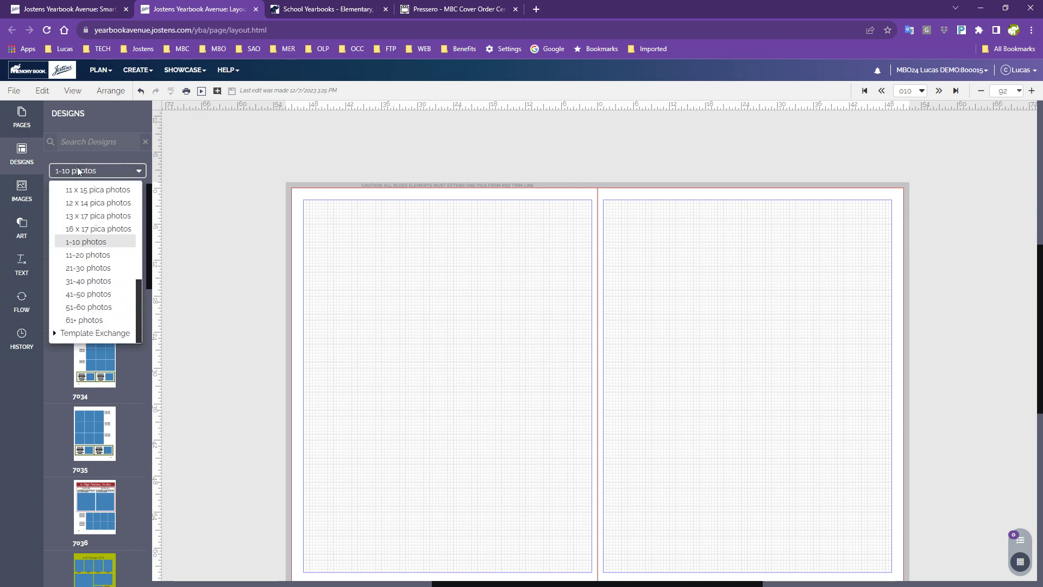
{"action": "scroll", "coordinate": [95, 233], "scroll_direction": "up", "scroll_amount": 5}
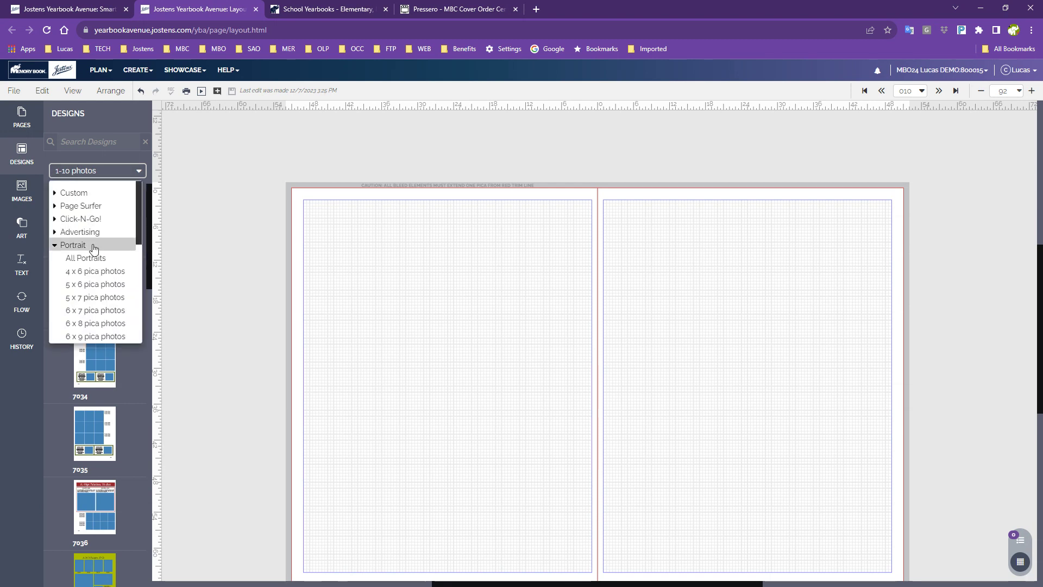
{"action": "left_click", "coordinate": [56, 248]}
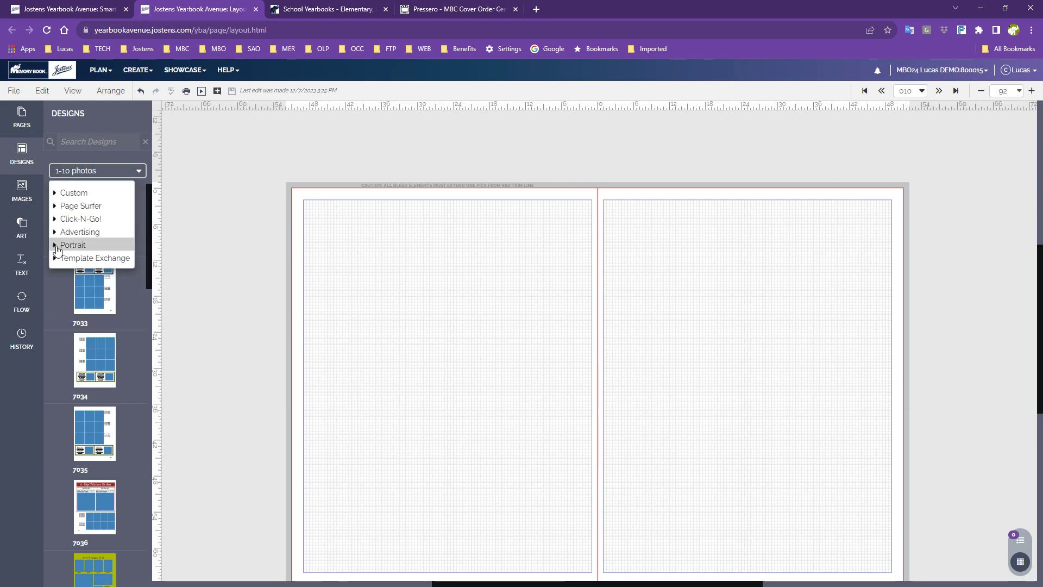
{"action": "left_click", "coordinate": [55, 207]}
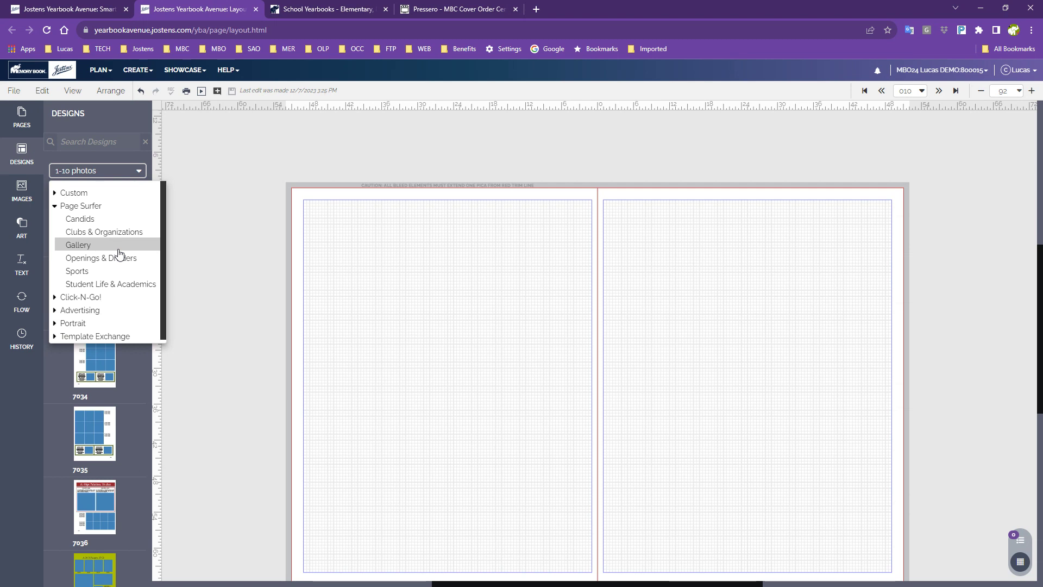
{"action": "left_click", "coordinate": [78, 220]}
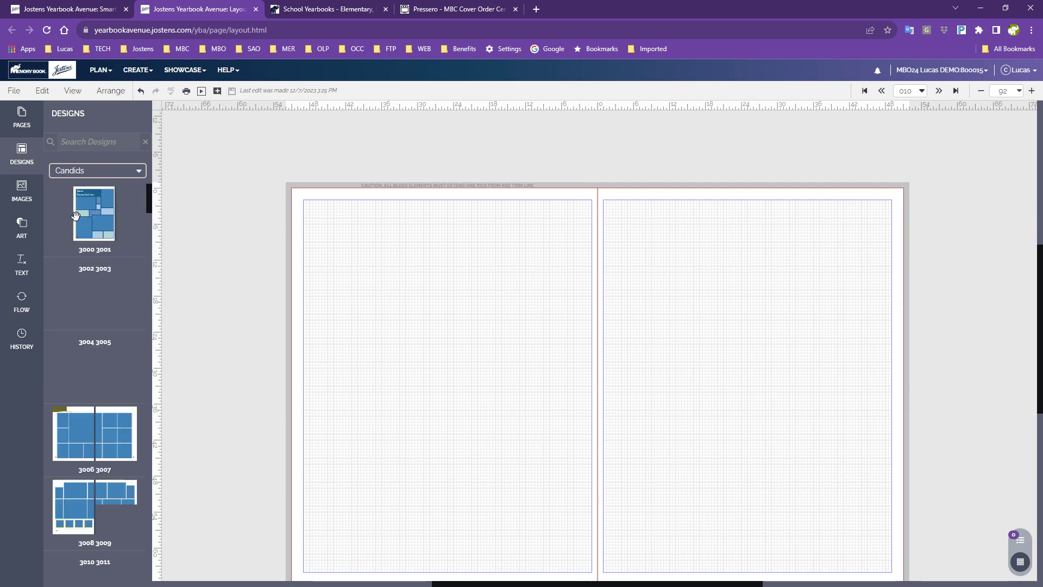
{"action": "scroll", "coordinate": [101, 341], "scroll_direction": "down", "scroll_amount": 1}
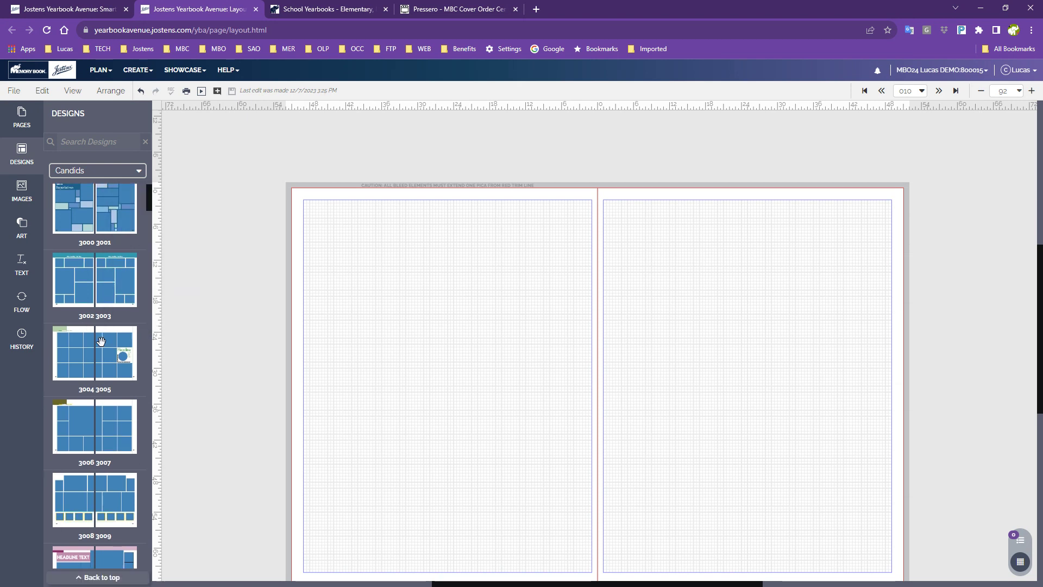
- Browse further through the two-page Candids templates and apply a plain photo-grid design to page 10 without retaining existing content
{"action": "scroll", "coordinate": [101, 341], "scroll_direction": "down", "scroll_amount": 4}
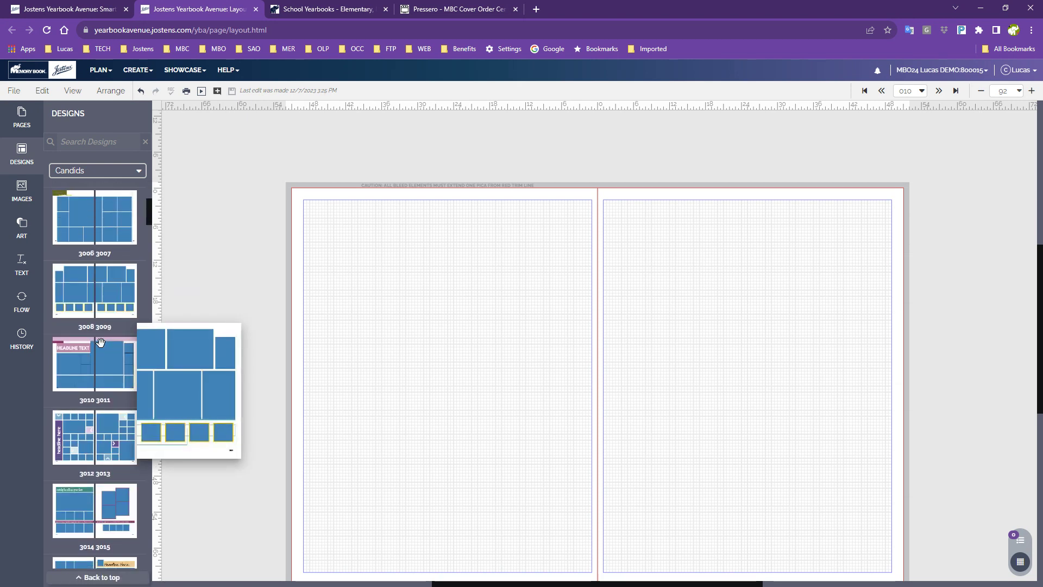
{"action": "scroll", "coordinate": [100, 341], "scroll_direction": "down", "scroll_amount": 1}
{"action": "scroll", "coordinate": [103, 327], "scroll_direction": "down", "scroll_amount": 4}
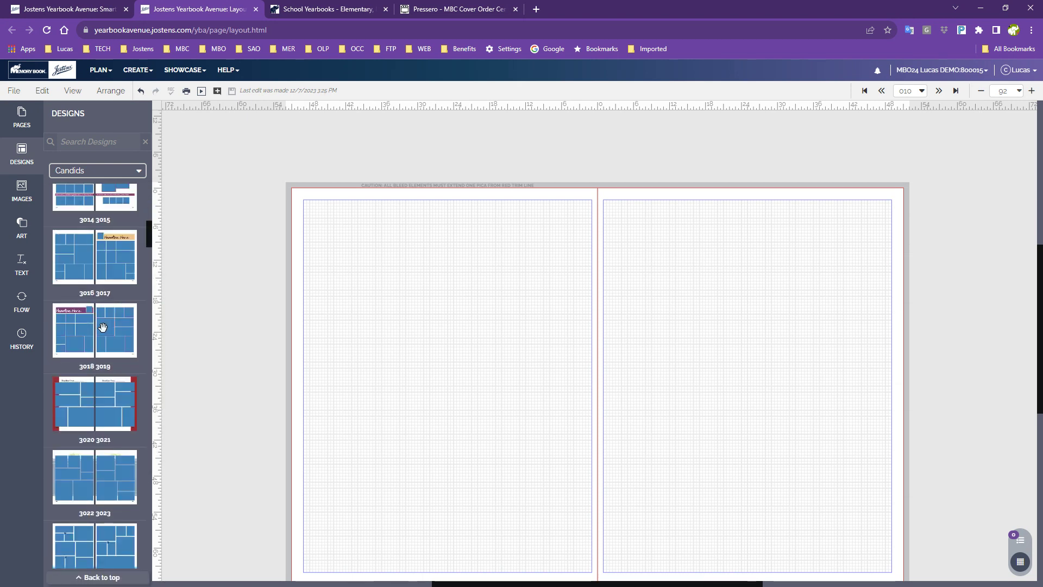
{"action": "scroll", "coordinate": [102, 328], "scroll_direction": "down", "scroll_amount": 2}
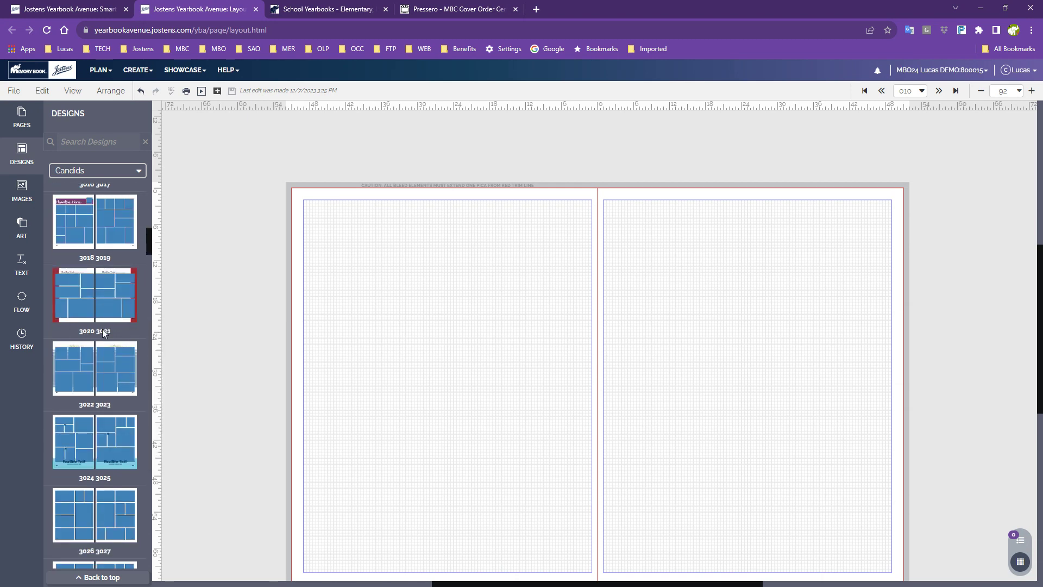
{"action": "scroll", "coordinate": [102, 332], "scroll_direction": "down", "scroll_amount": 3}
{"action": "left_click_drag", "start_coordinate": [102, 333], "coordinate": [446, 308]}
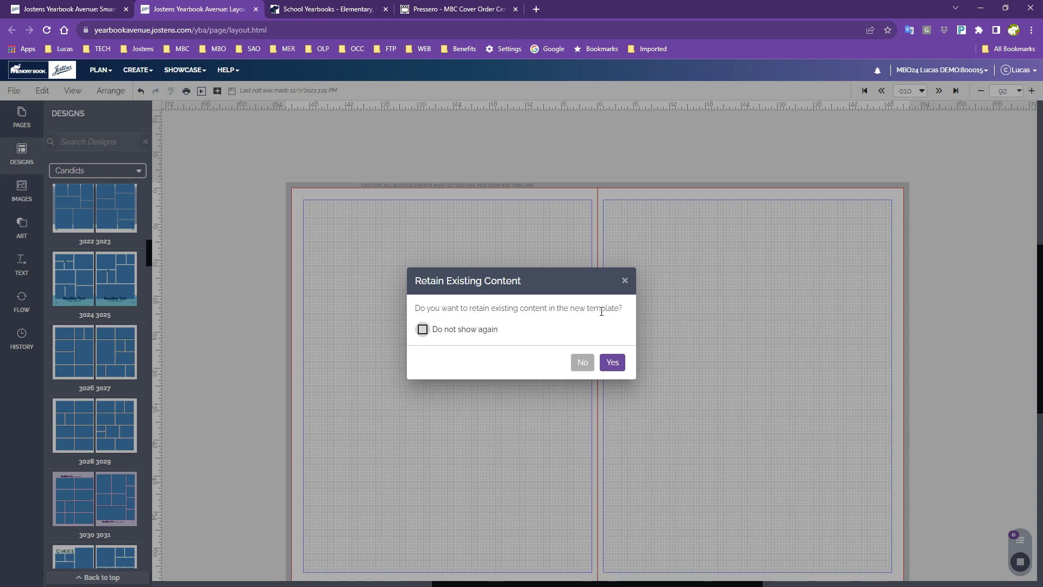
{"action": "left_click", "coordinate": [581, 366]}
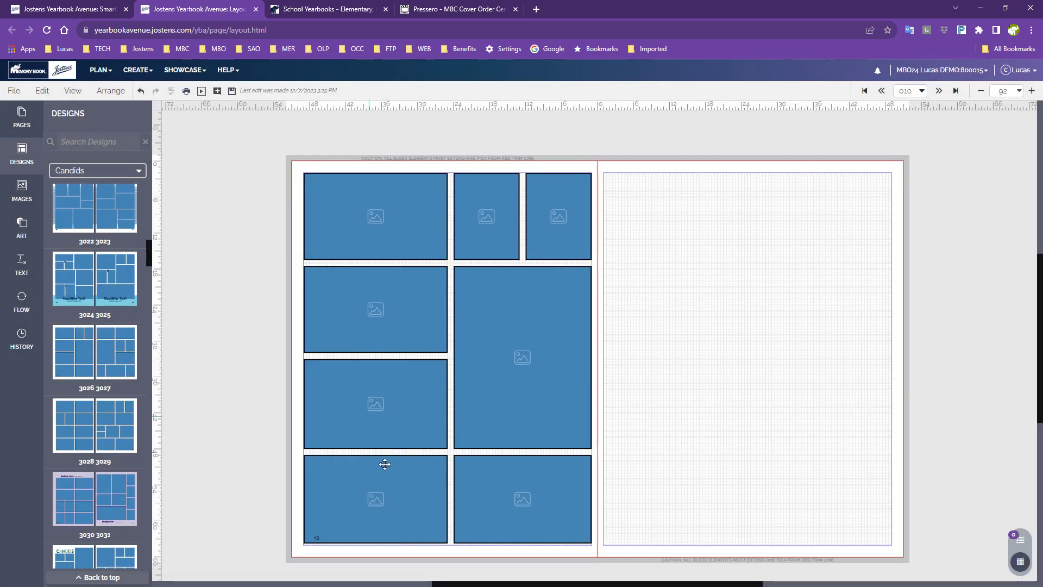
- Replace page 10 with the Candids design that has a dotted handwritten headline, discarding existing content, and select its headline text
{"action": "scroll", "coordinate": [646, 289], "scroll_direction": "down", "scroll_amount": 1}
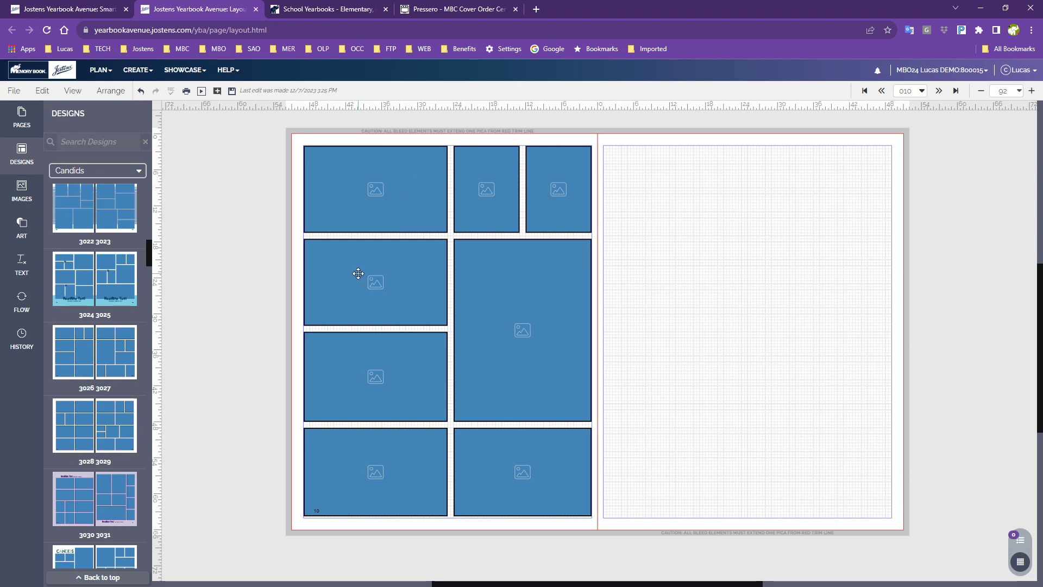
{"action": "scroll", "coordinate": [96, 462], "scroll_direction": "down", "scroll_amount": 5}
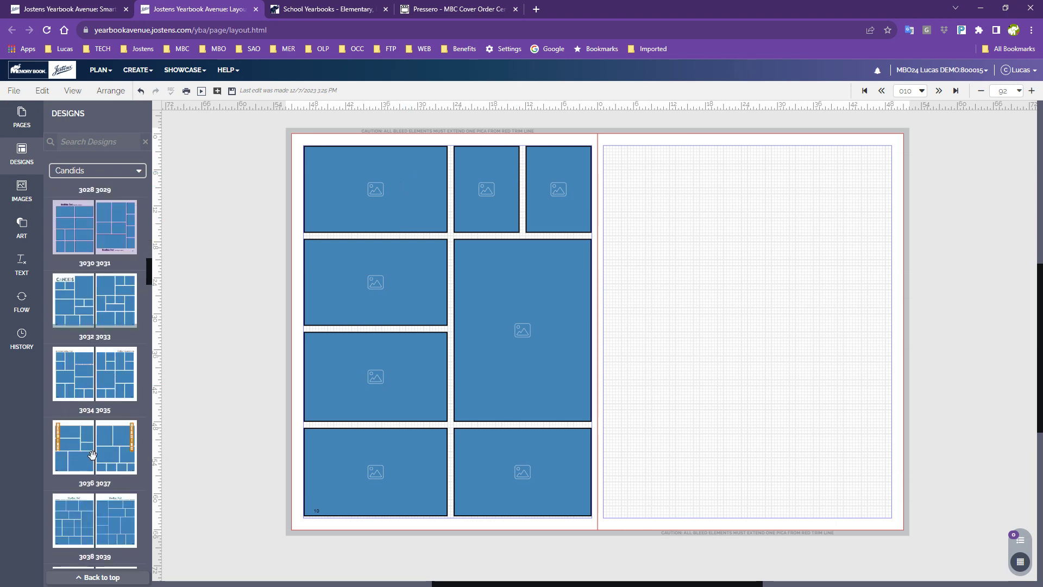
{"action": "left_click_drag", "start_coordinate": [103, 359], "coordinate": [386, 240]}
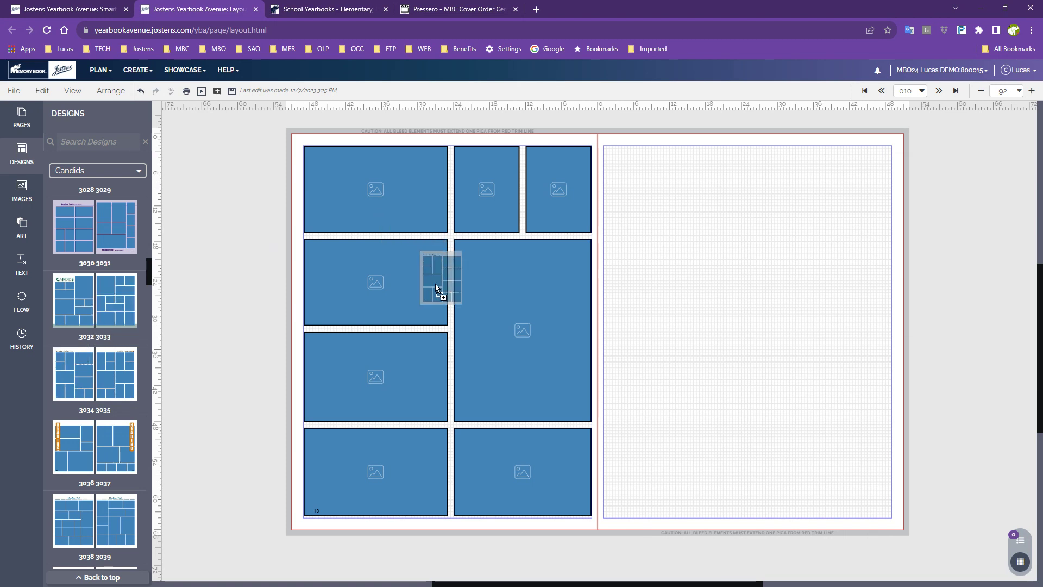
{"action": "left_click_drag", "start_coordinate": [436, 285], "coordinate": [435, 284]}
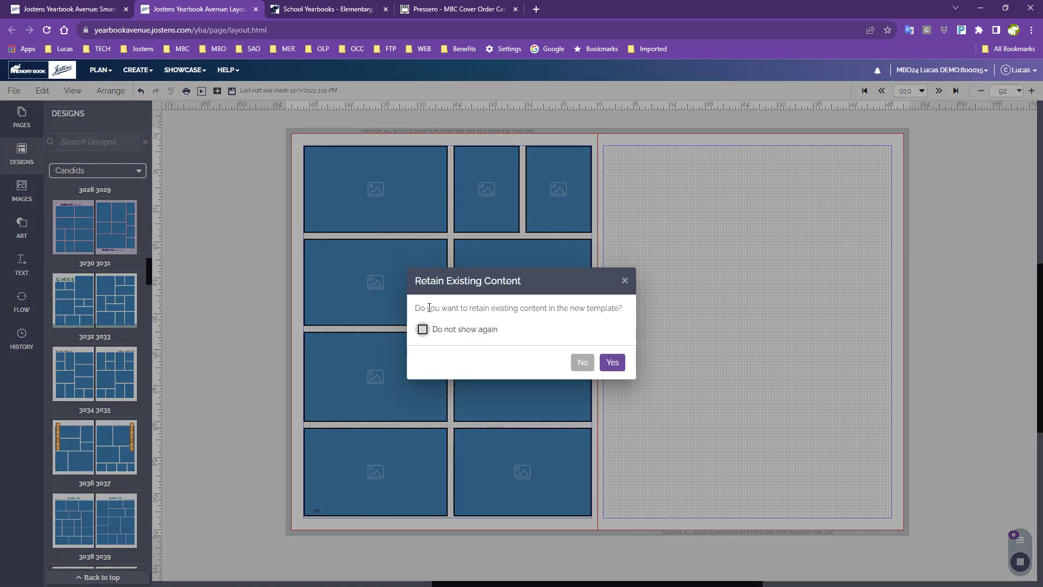
{"action": "left_click", "coordinate": [579, 364]}
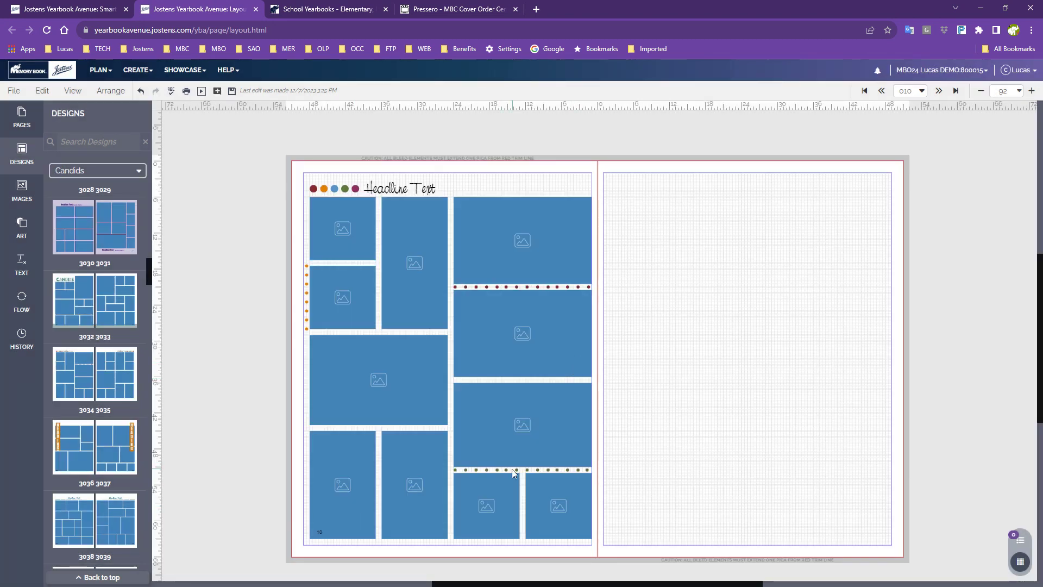
{"action": "left_click", "coordinate": [392, 190]}
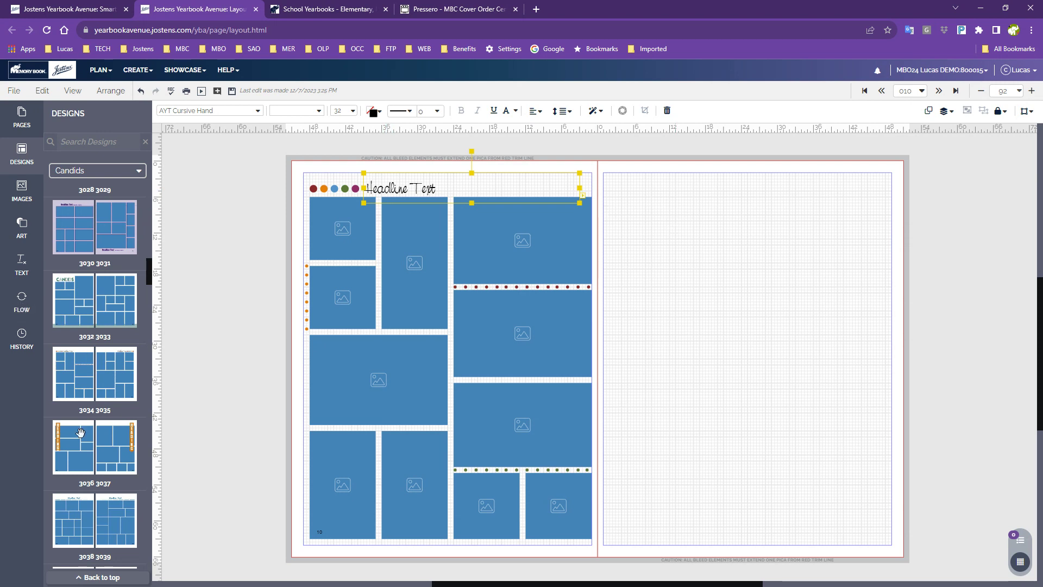
- Replace page 10 with the Candids design that has a blue headline above rows of photos, discarding existing content, and save the spread
{"action": "scroll", "coordinate": [74, 391], "scroll_direction": "down", "scroll_amount": 4}
{"action": "left_click_drag", "start_coordinate": [74, 376], "coordinate": [404, 318]}
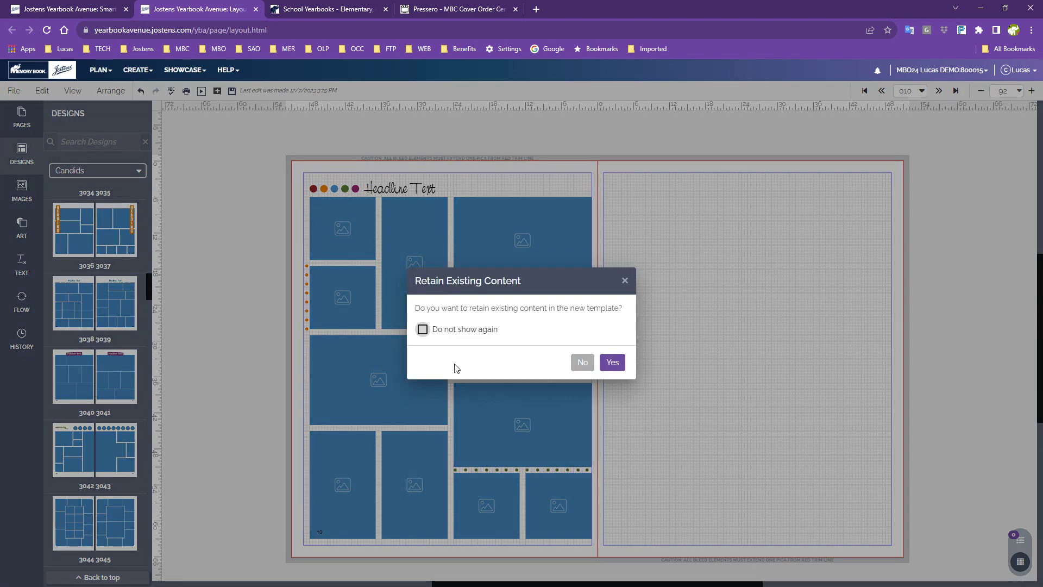
{"action": "left_click", "coordinate": [573, 365]}
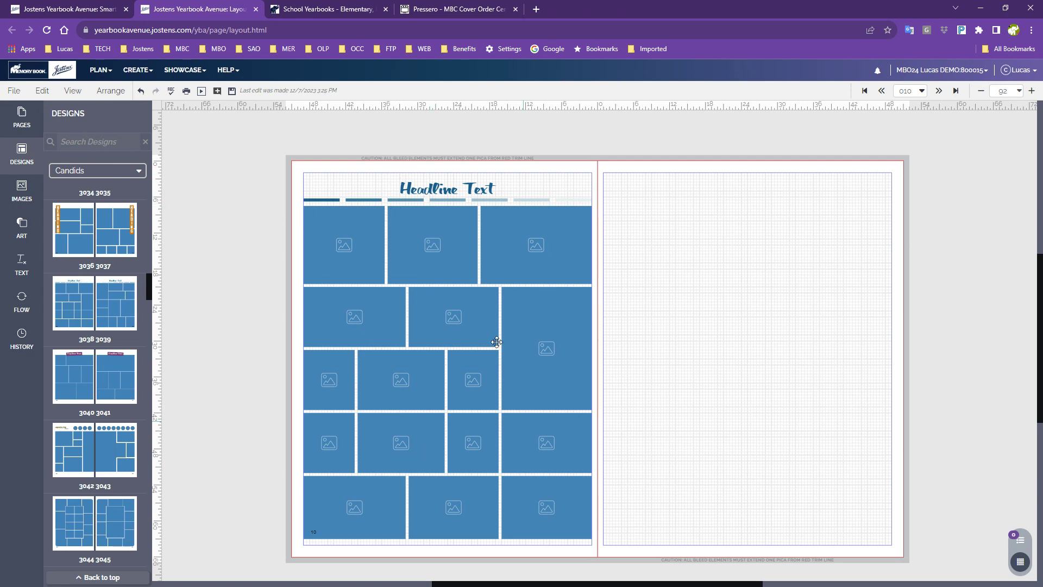
{"action": "left_click", "coordinate": [231, 91]}
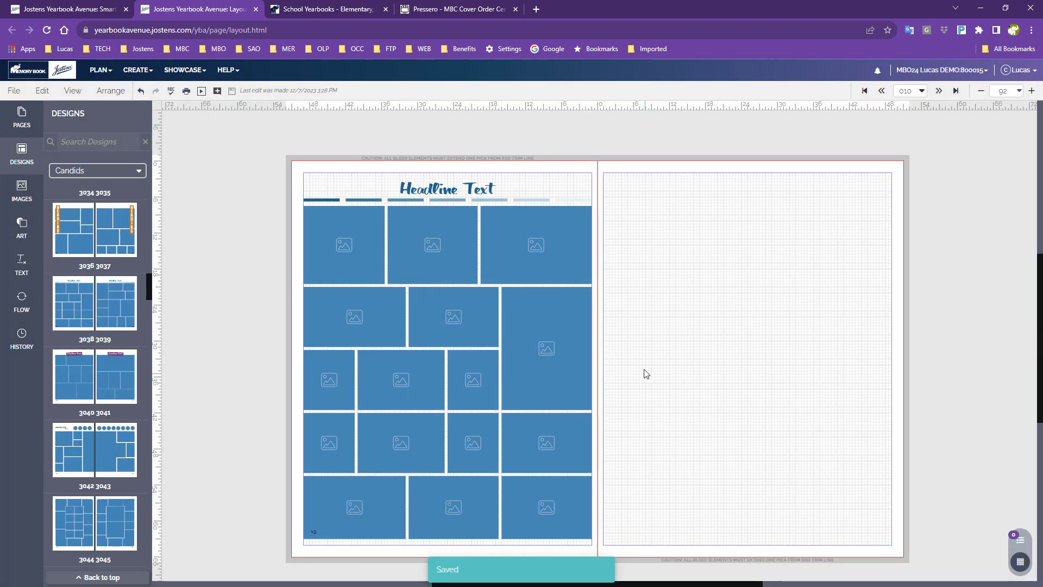
- Show the Page Surfer Sports designs and apply the green 6005 design to the blank page 11 without retaining existing content
{"action": "scroll", "coordinate": [645, 363], "scroll_direction": "down", "scroll_amount": 1}
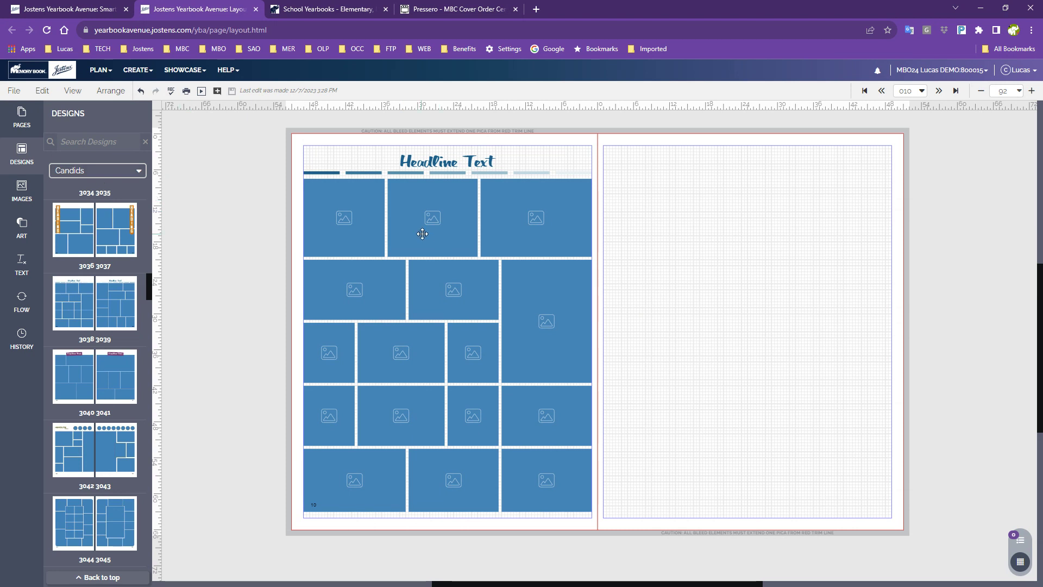
{"action": "left_click", "coordinate": [100, 171]}
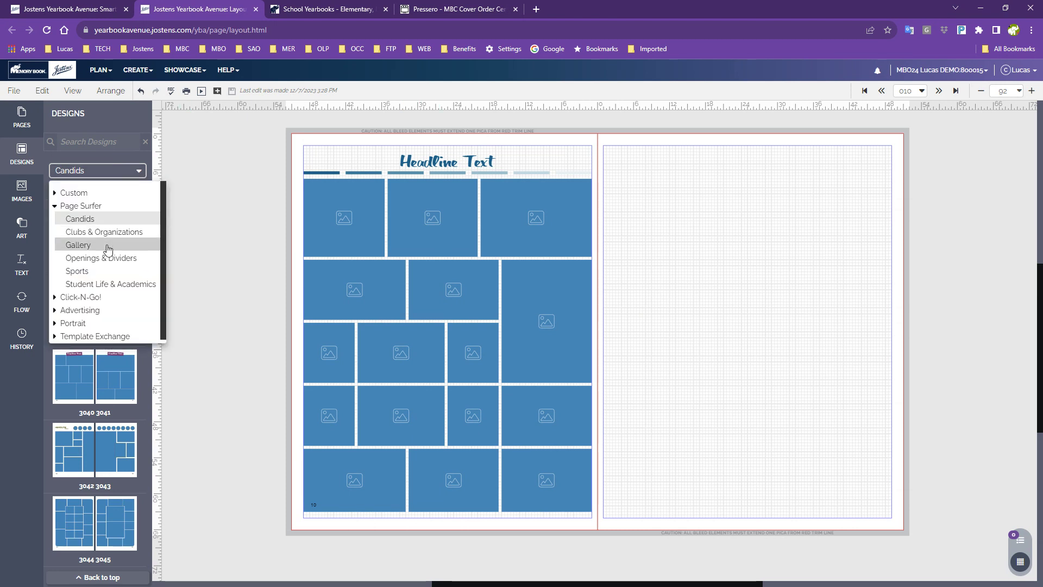
{"action": "left_click", "coordinate": [103, 271]}
{"action": "mouse_move", "coordinate": [104, 271]}
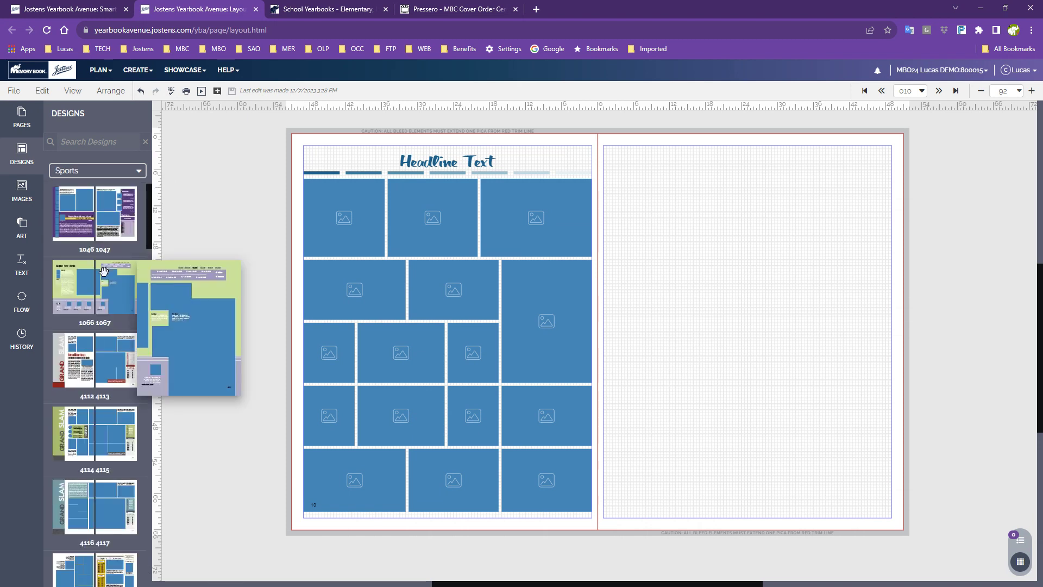
{"action": "scroll", "coordinate": [104, 271], "scroll_direction": "down", "scroll_amount": 3}
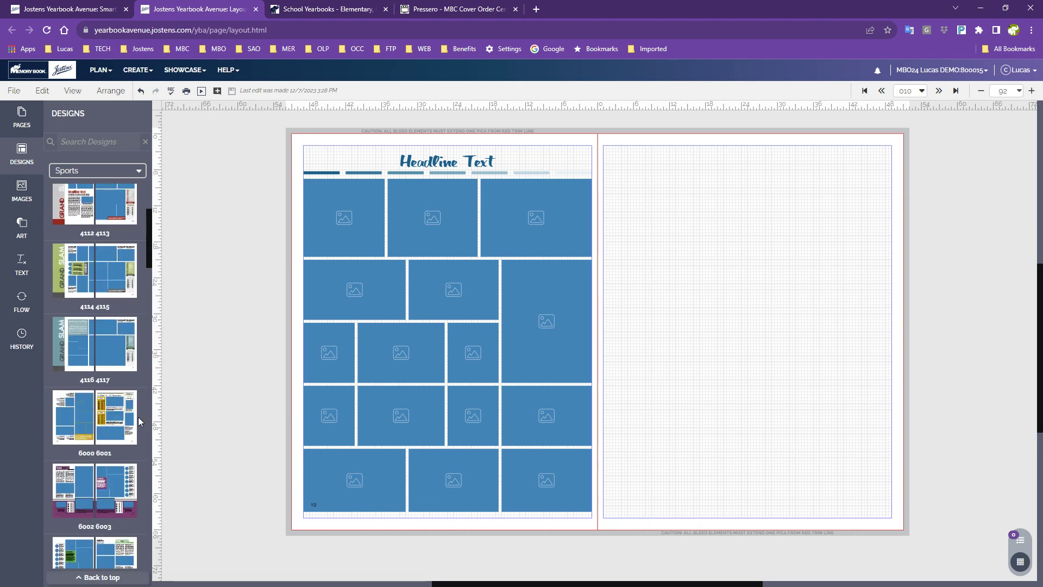
{"action": "scroll", "coordinate": [131, 420], "scroll_direction": "down", "scroll_amount": 1}
{"action": "mouse_move", "coordinate": [131, 420]}
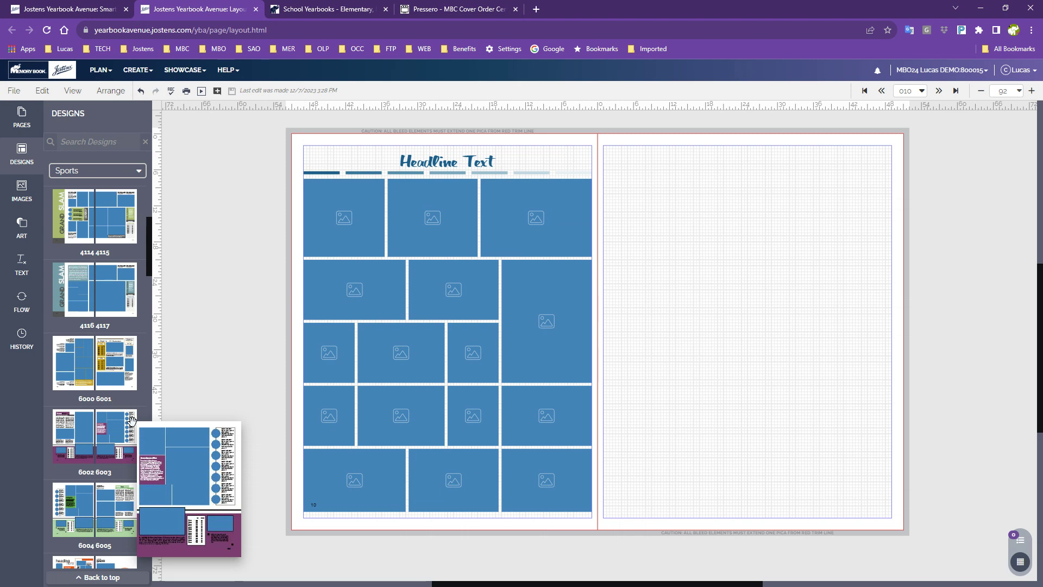
{"action": "scroll", "coordinate": [131, 420], "scroll_direction": "down", "scroll_amount": 2}
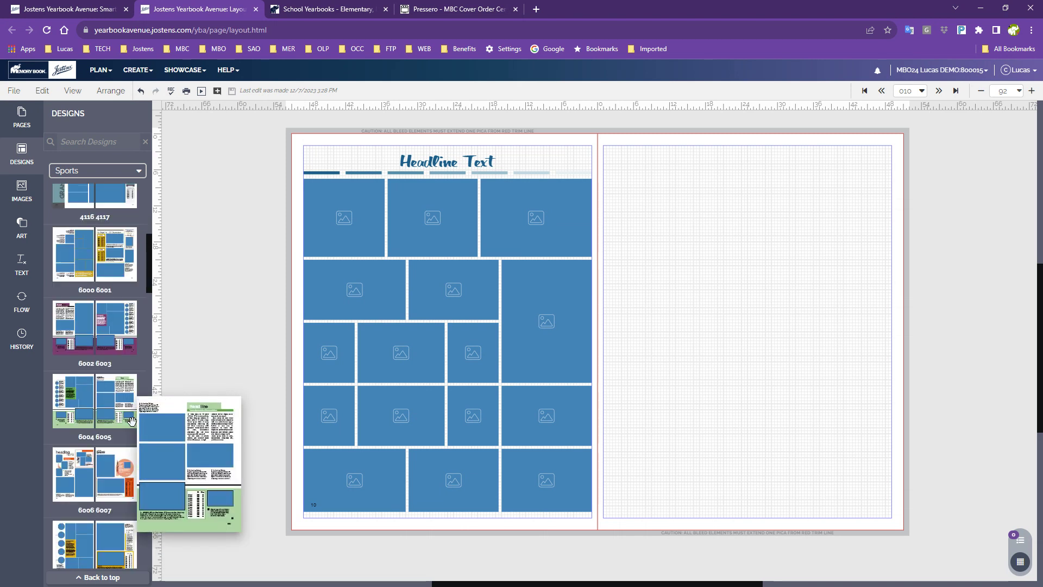
{"action": "left_click_drag", "start_coordinate": [122, 417], "coordinate": [781, 292]}
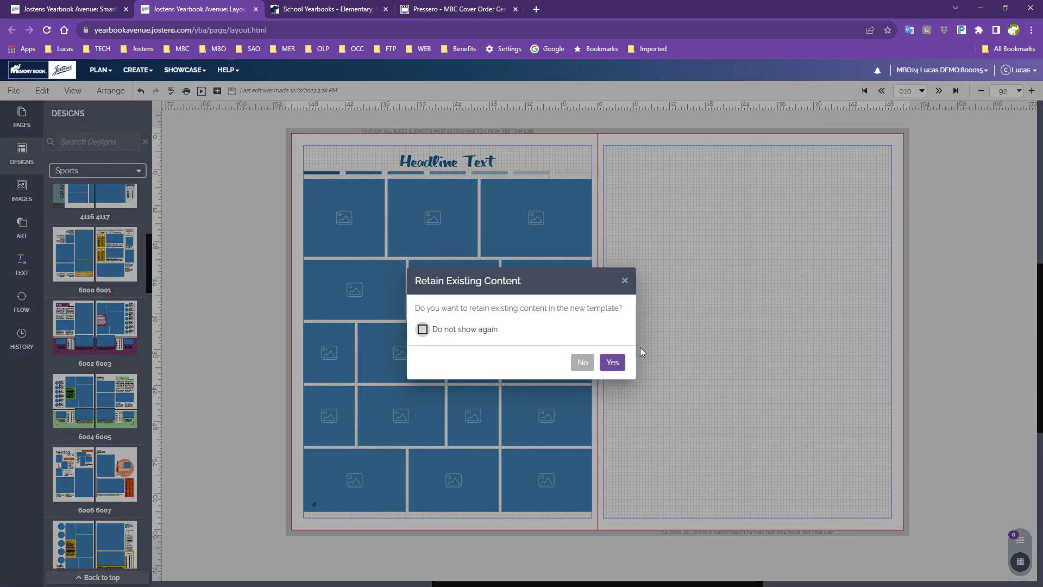
{"action": "left_click", "coordinate": [584, 362]}
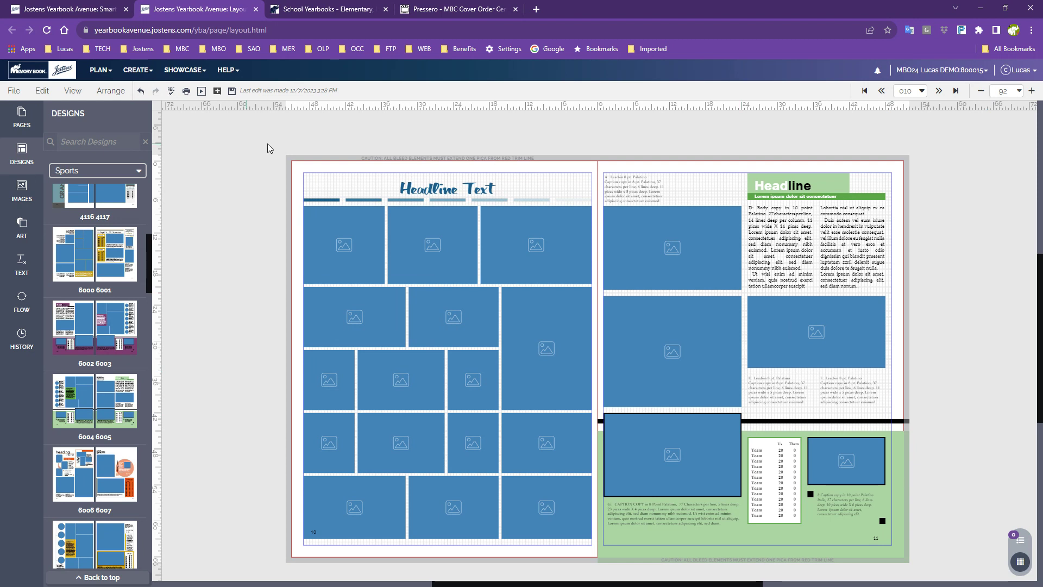
- Replace page 11 with the 6007 Sports design, discarding existing content, and try moving its lower photo frame before undoing that move
{"action": "scroll", "coordinate": [130, 309], "scroll_direction": "down", "scroll_amount": 4}
{"action": "left_click_drag", "start_coordinate": [107, 265], "coordinate": [737, 275]}
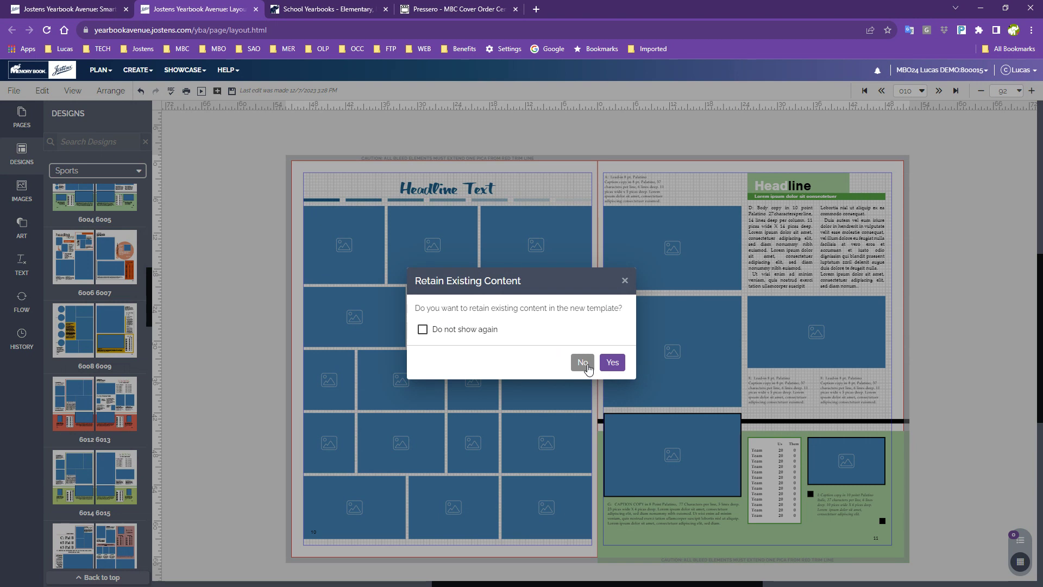
{"action": "left_click", "coordinate": [582, 363]}
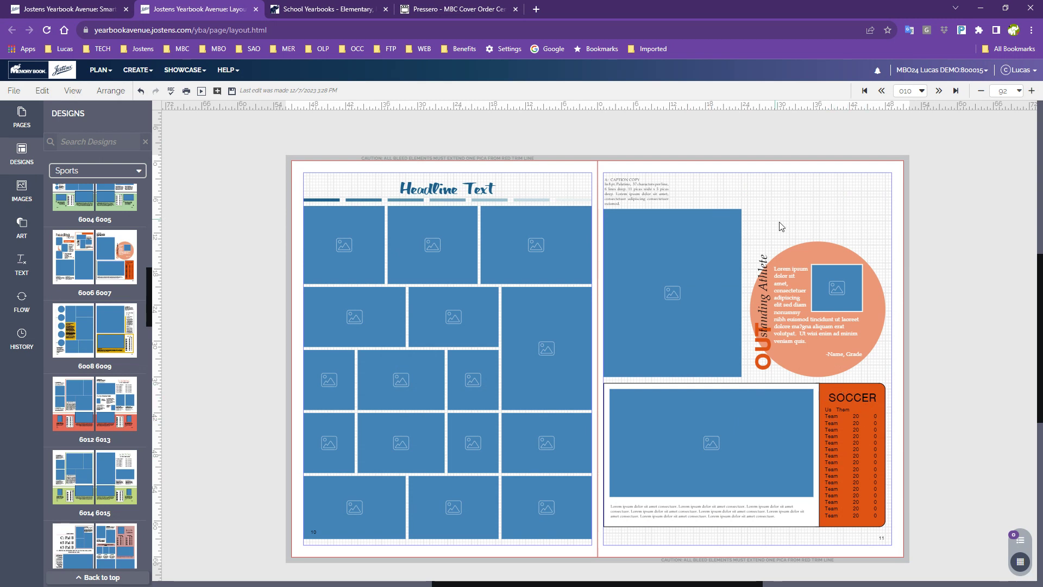
{"action": "left_click_drag", "start_coordinate": [757, 452], "coordinate": [778, 462]}
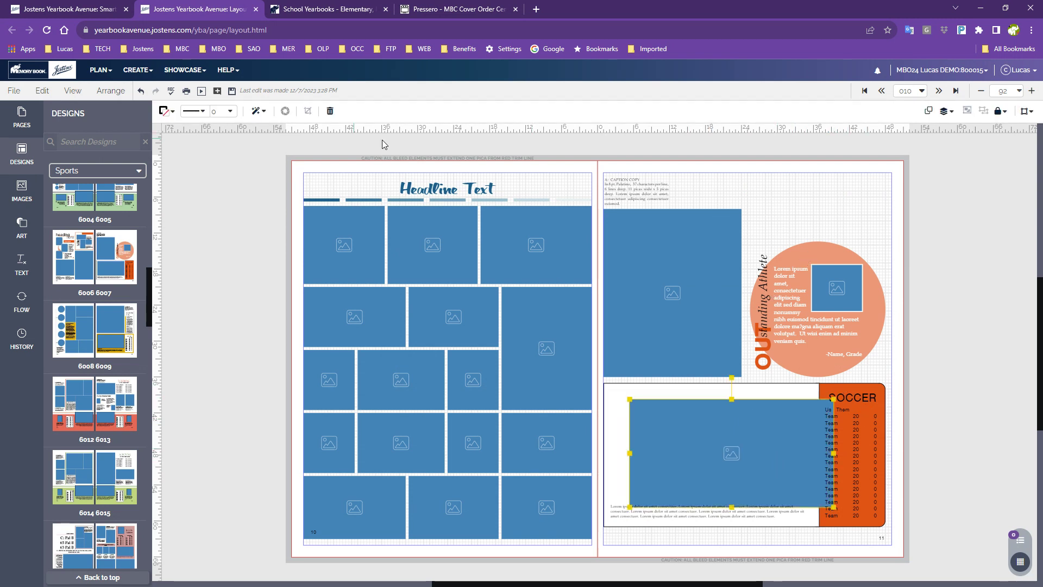
{"action": "left_click", "coordinate": [141, 91]}
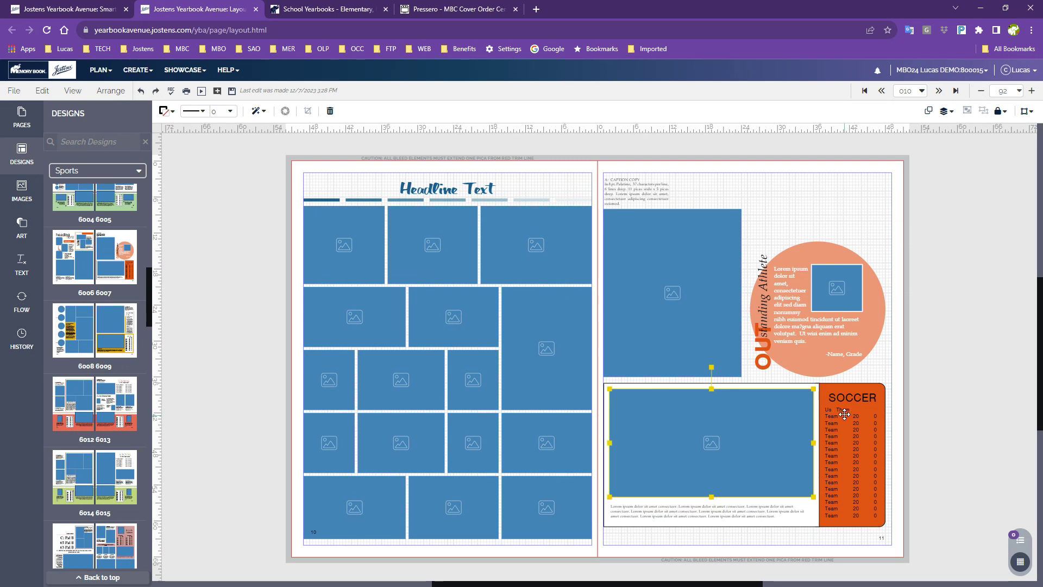
- Delete the soccer scoreboard from page 11: the score list, its orange background box and the SOCCER heading
{"action": "left_click", "coordinate": [831, 426]}
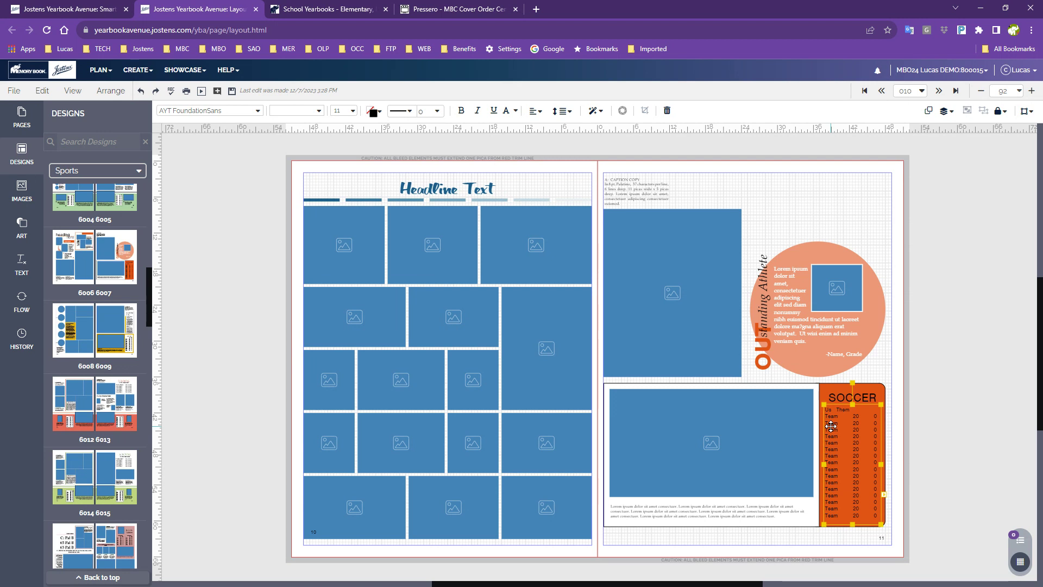
{"action": "key", "text": "Delete"}
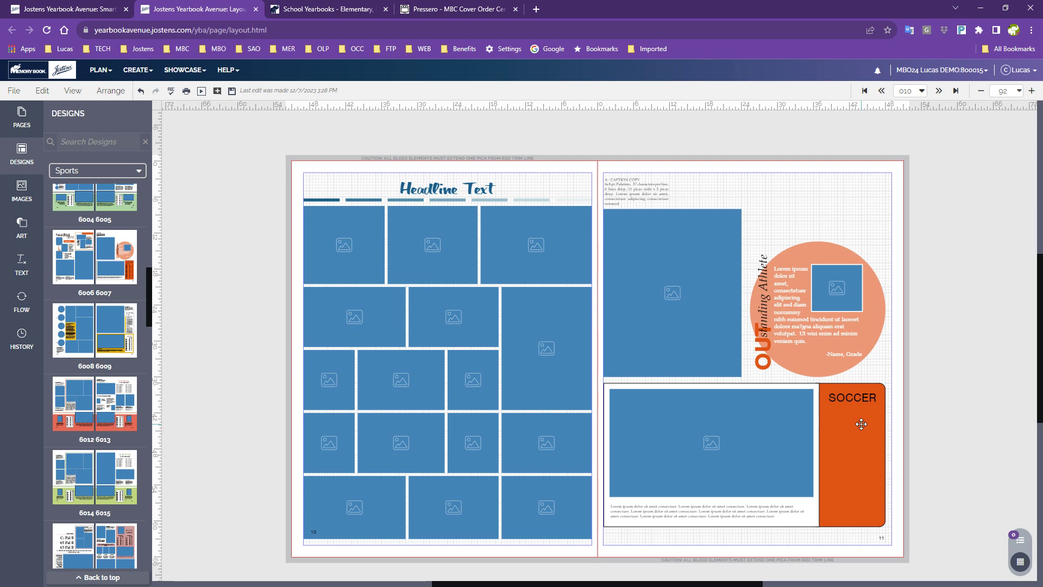
{"action": "mouse_move", "coordinate": [851, 455]}
{"action": "left_mouse_down"}
{"action": "mouse_move", "coordinate": [798, 465]}
{"action": "mouse_move", "coordinate": [878, 454]}
{"action": "mouse_move", "coordinate": [863, 449]}
{"action": "left_mouse_up"}
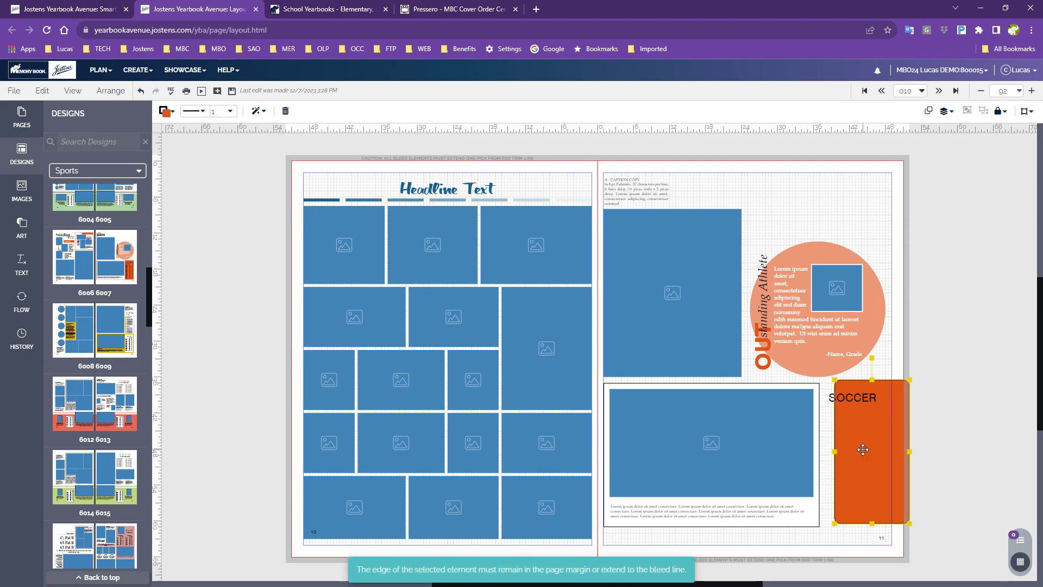
{"action": "key", "text": "Delete"}
{"action": "left_click", "coordinate": [862, 410]}
{"action": "key", "text": "Delete"}
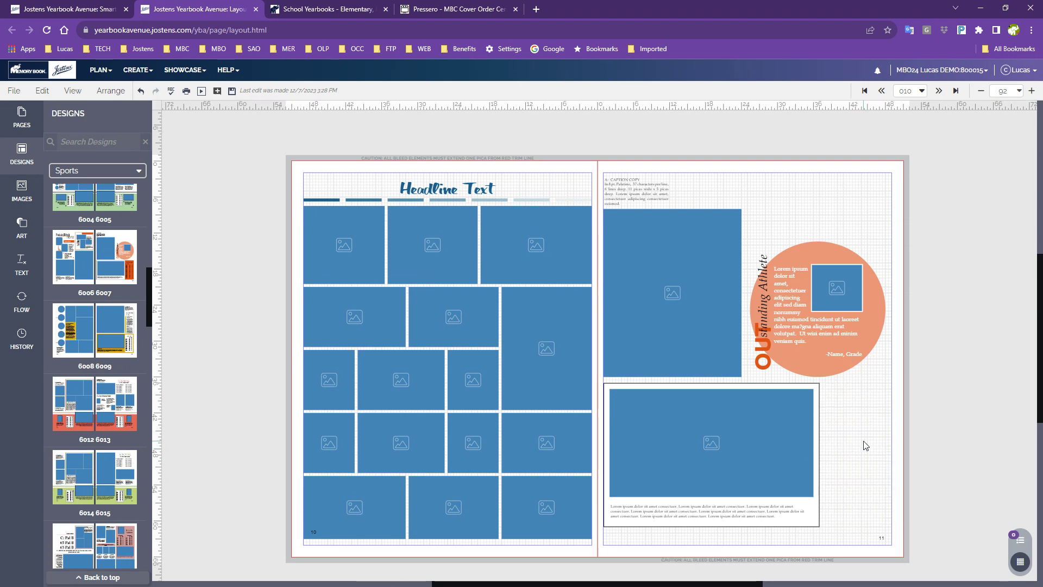
- Widen page 11's lower outlined box to the outer margin, and stretch its photo frame and caption text to match
{"action": "left_click", "coordinate": [820, 443]}
{"action": "left_click_drag", "start_coordinate": [819, 454], "coordinate": [892, 454]}
{"action": "left_click", "coordinate": [816, 446]}
{"action": "left_click_drag", "start_coordinate": [816, 446], "coordinate": [879, 443]}
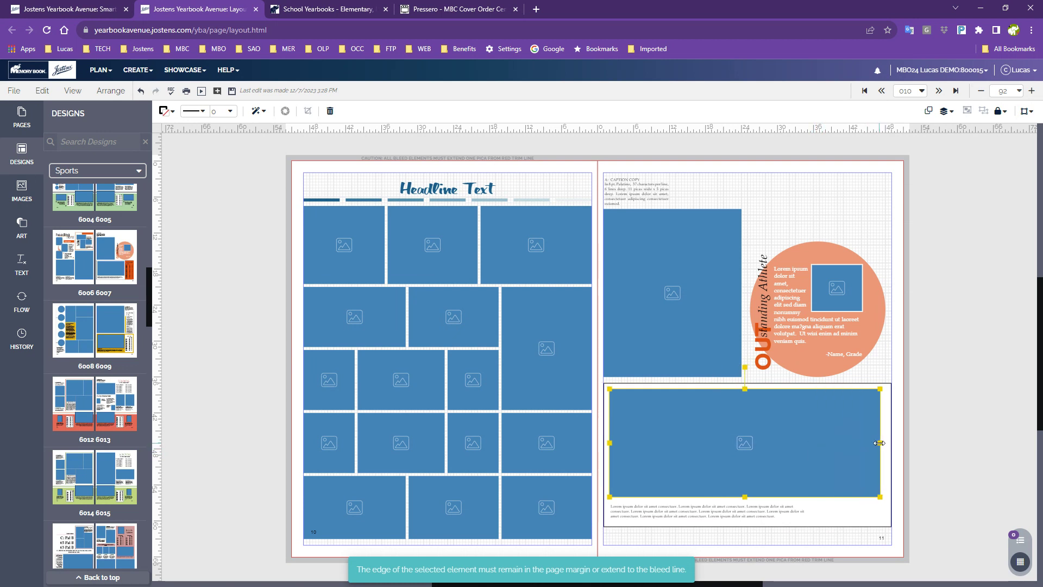
{"action": "left_click", "coordinate": [747, 513]}
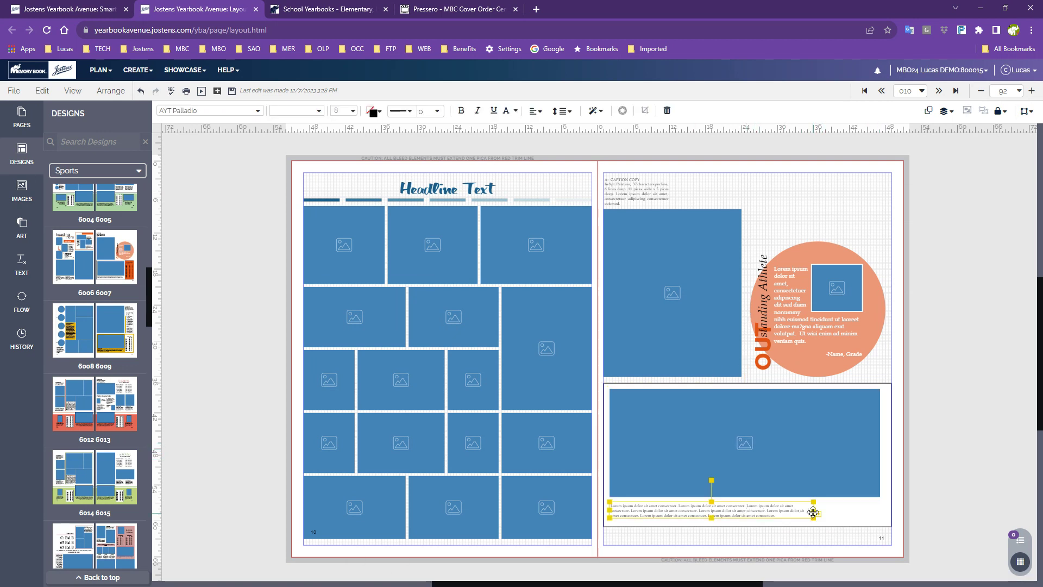
{"action": "left_click_drag", "start_coordinate": [813, 510], "coordinate": [878, 508]}
{"action": "left_click", "coordinate": [953, 443]}
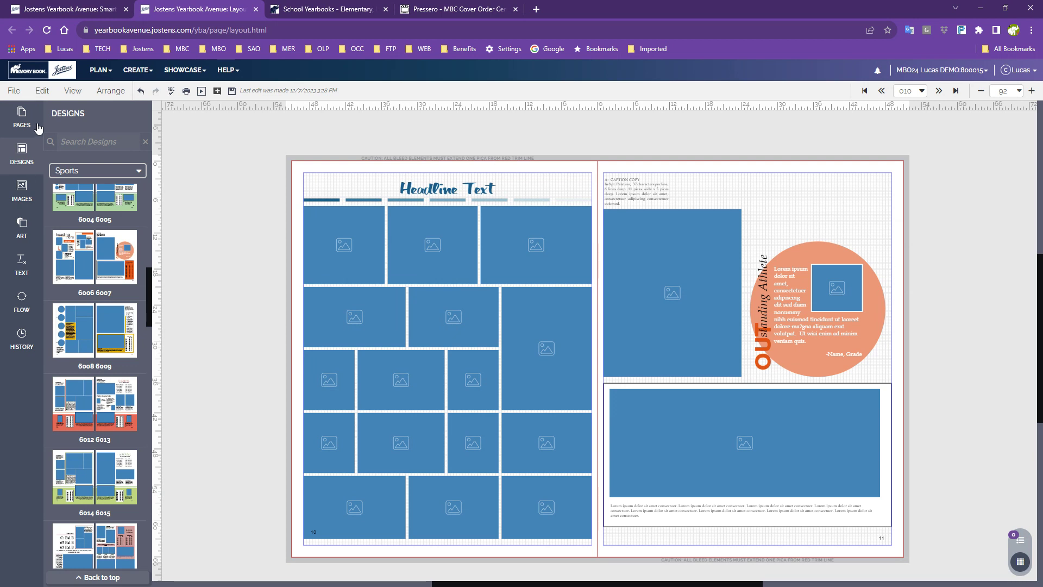
- Show the available image frame shapes in the art collection
{"action": "left_click", "coordinate": [17, 239]}
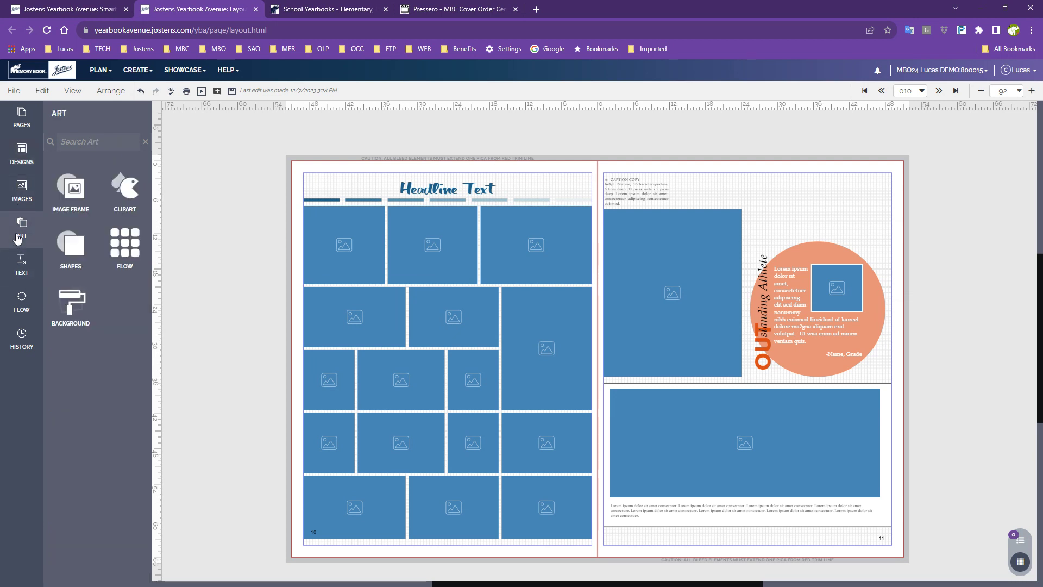
{"action": "left_click", "coordinate": [76, 193]}
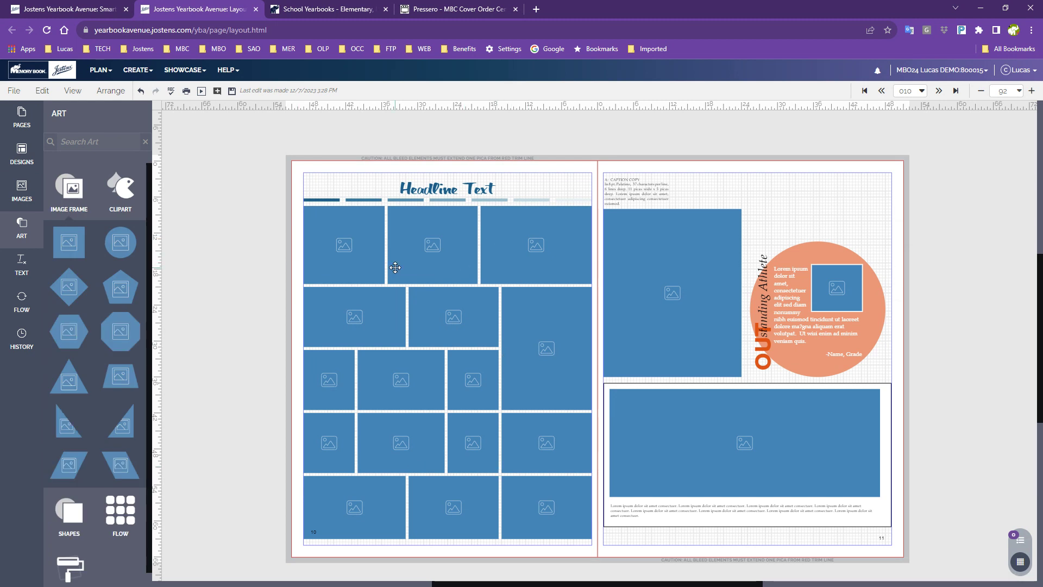
- Try a square image frame above page 11's orange circle, reshape it into a wide rectangle, and delete it
{"action": "left_click_drag", "start_coordinate": [69, 242], "coordinate": [794, 207]}
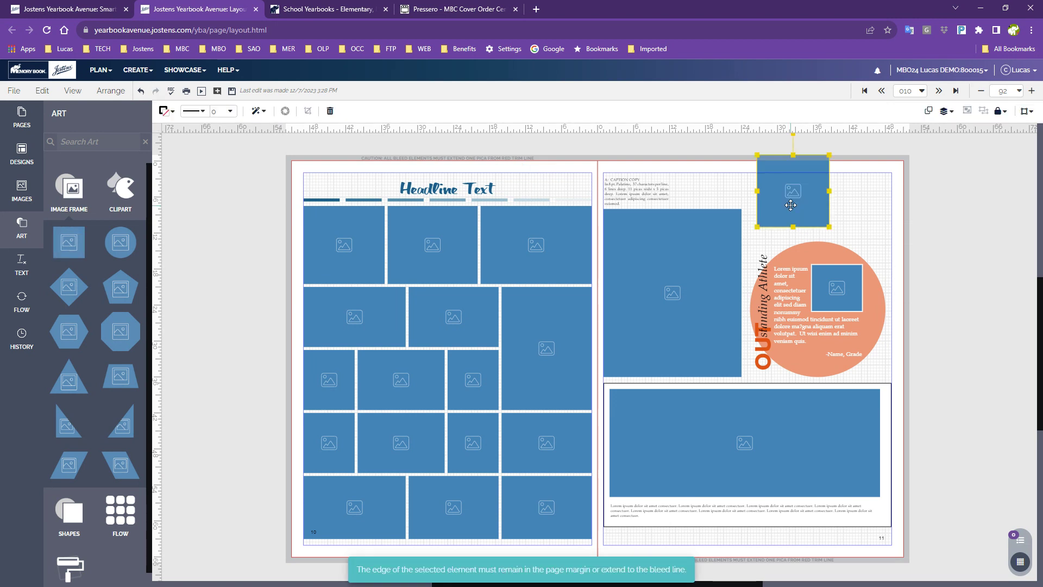
{"action": "left_click_drag", "start_coordinate": [793, 156], "coordinate": [880, 208]}
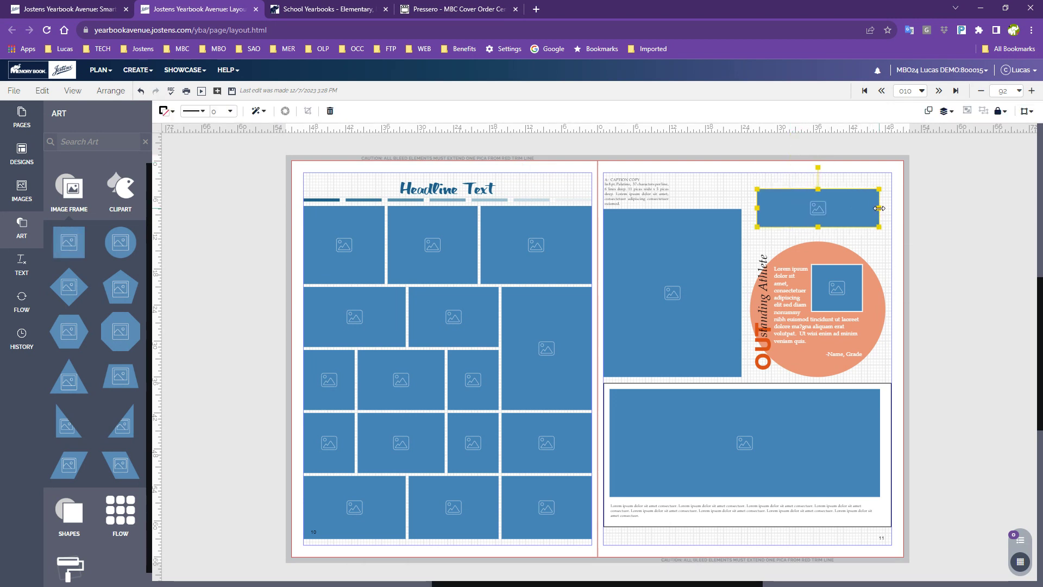
{"action": "key", "text": "Delete"}
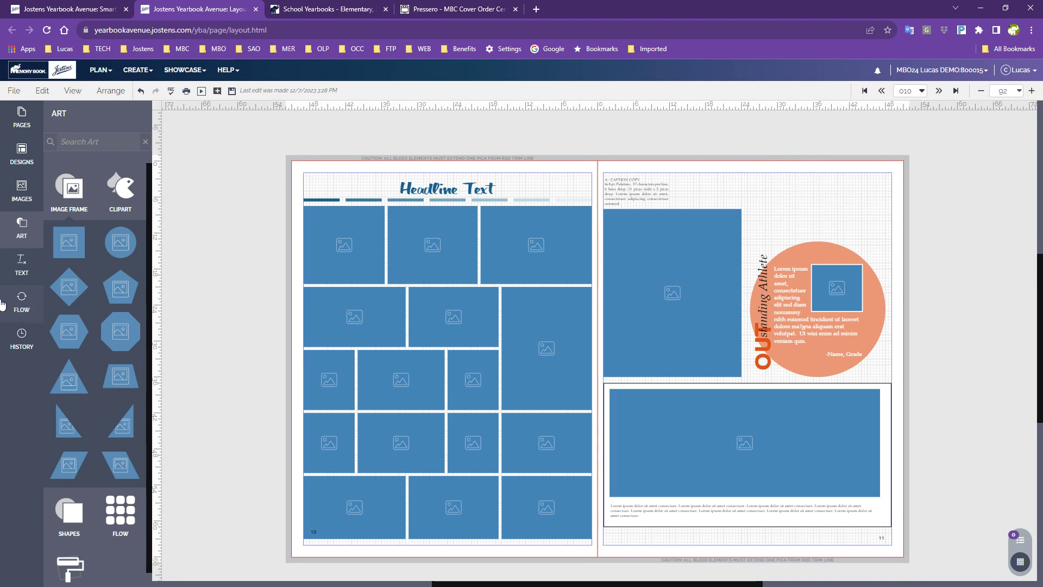
- Add a Body Copy text box near page 11's upper margin above the orange circle, and a Headline text box beneath it
{"action": "left_click", "coordinate": [23, 274]}
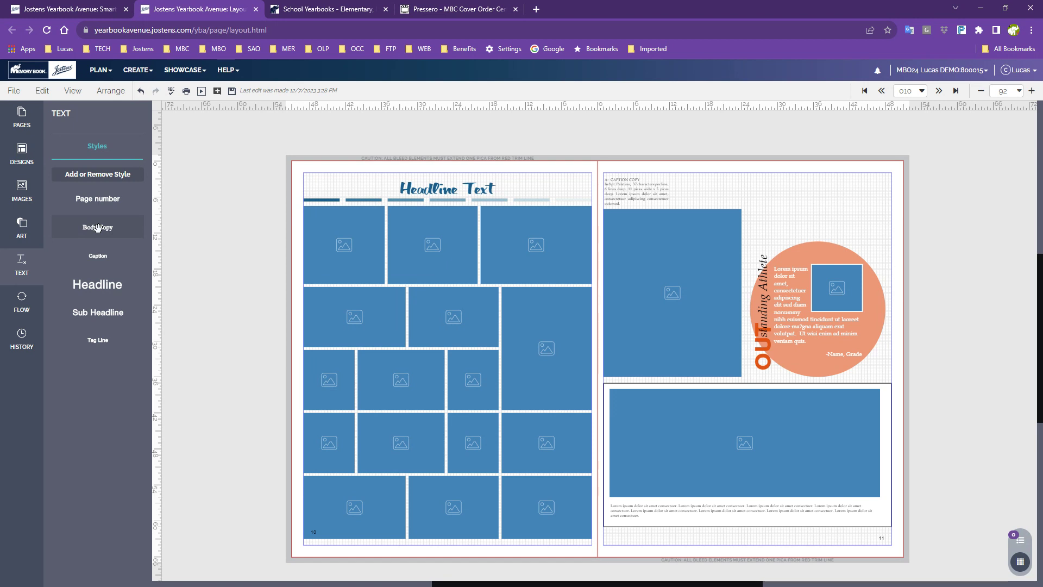
{"action": "left_click_drag", "start_coordinate": [98, 228], "coordinate": [777, 182]}
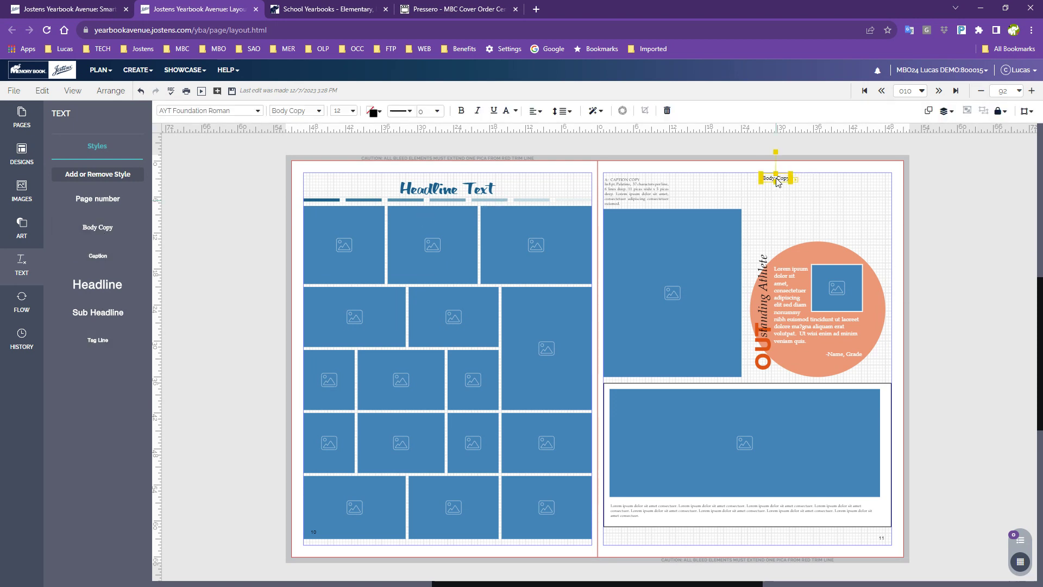
{"action": "left_click", "coordinate": [941, 214]}
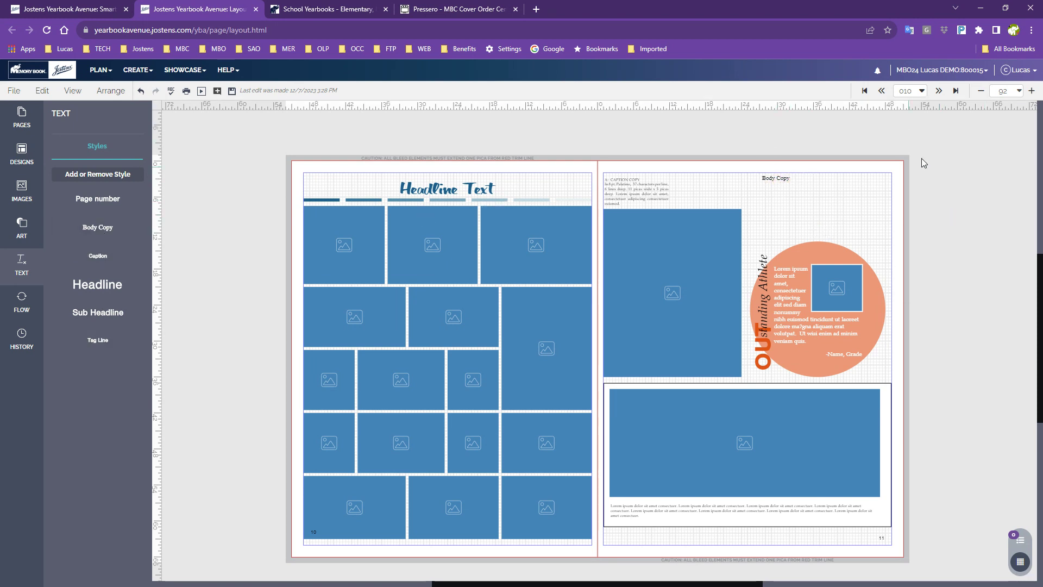
{"action": "left_click", "coordinate": [1032, 91]}
{"action": "left_click", "coordinate": [1031, 91]}
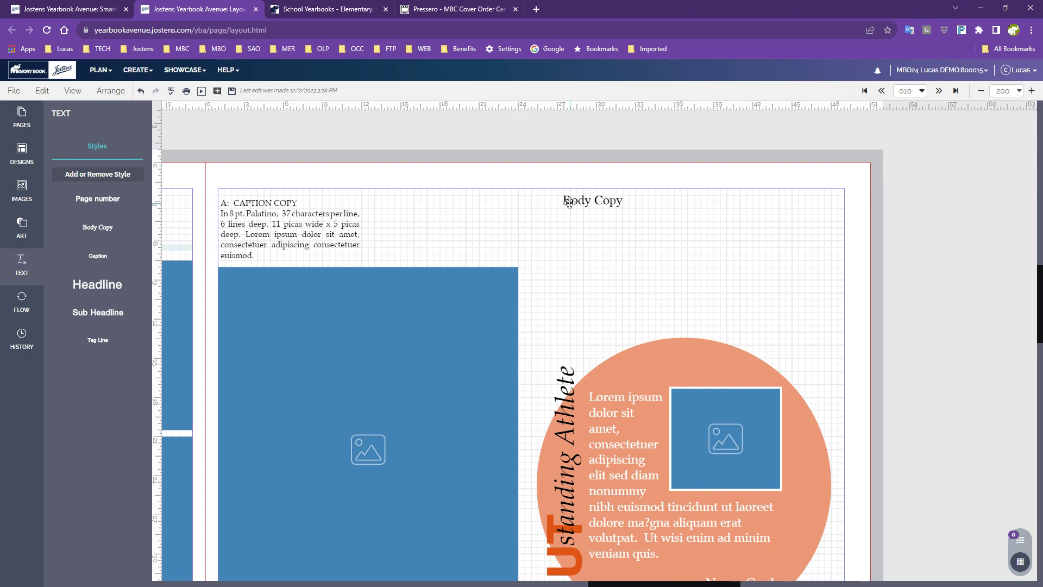
{"action": "left_click_drag", "start_coordinate": [97, 284], "coordinate": [625, 244]}
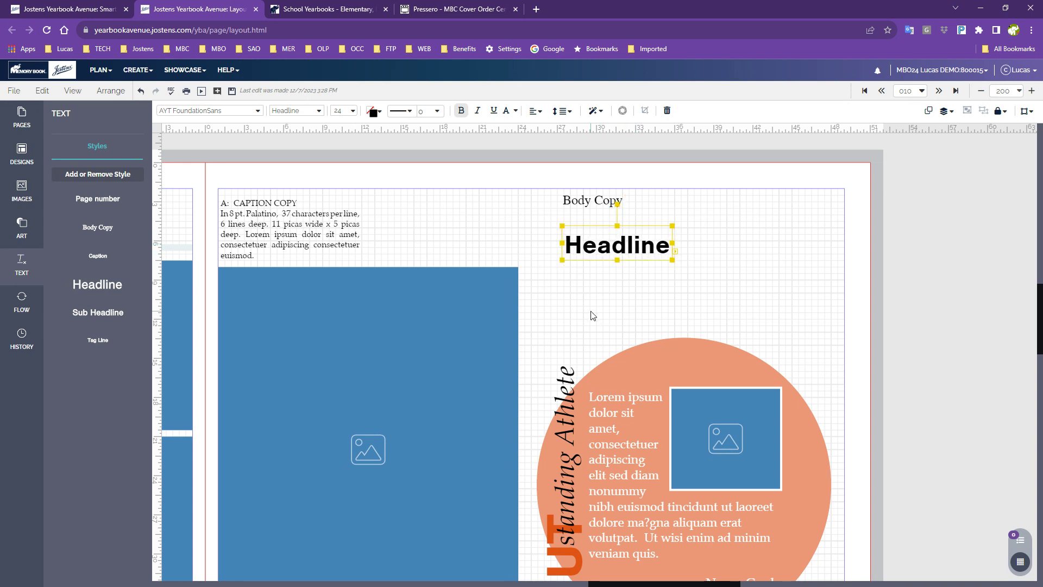
- Compare the font, style and size settings of the Body Copy and Headline text boxes
{"action": "left_click", "coordinate": [601, 199]}
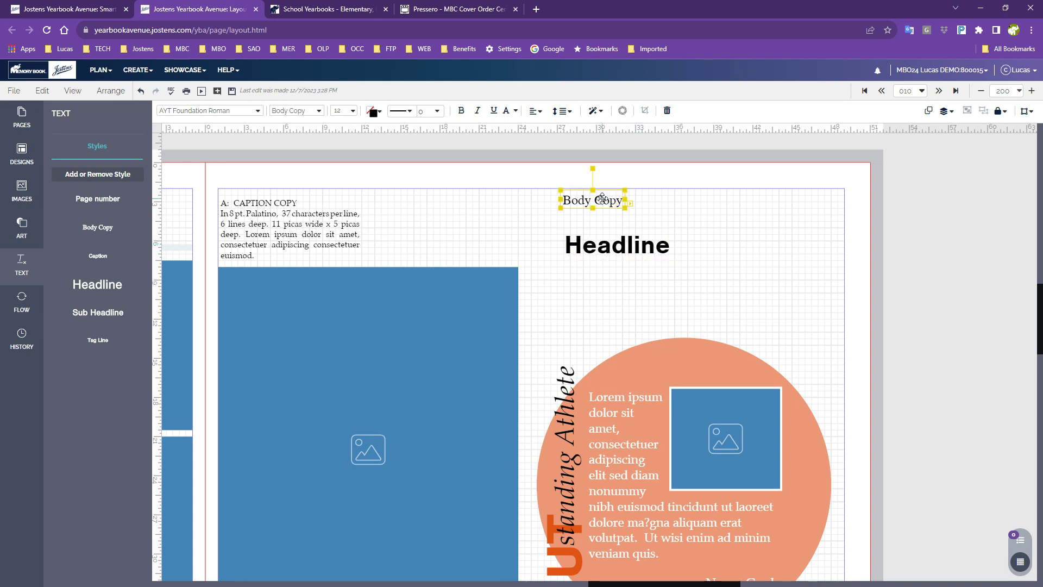
{"action": "left_click", "coordinate": [650, 245]}
{"action": "left_click", "coordinate": [606, 204]}
{"action": "left_click", "coordinate": [610, 247]}
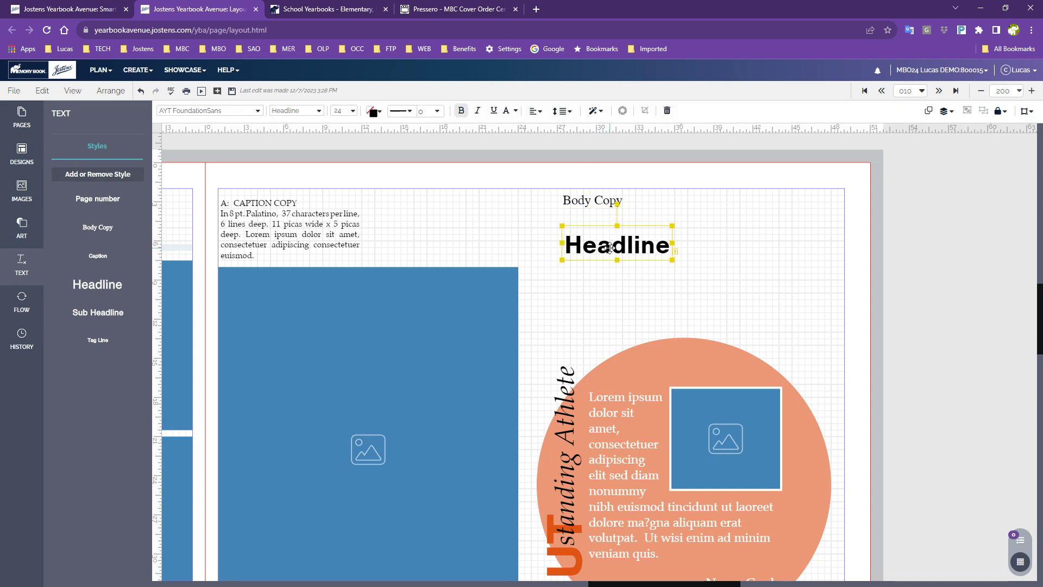
{"action": "left_click", "coordinate": [880, 241]}
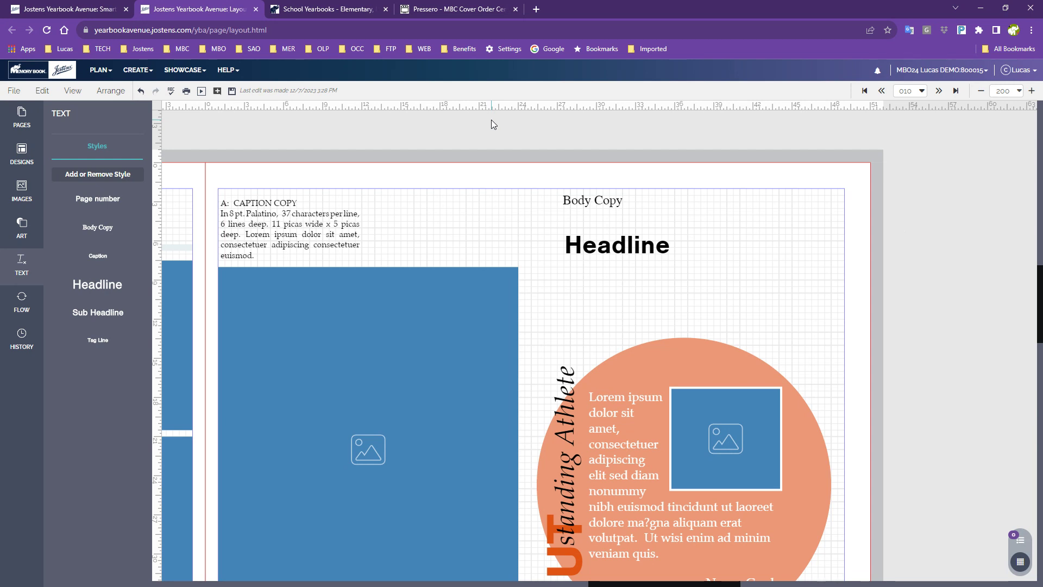
{"action": "left_click", "coordinate": [618, 245]}
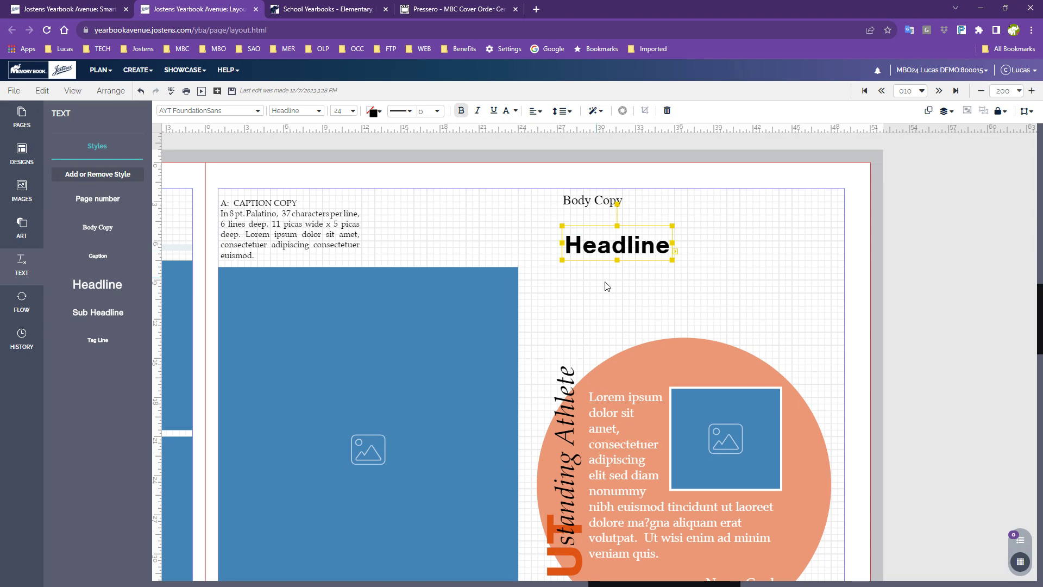
- Try the AYT FoundationSans font on the Body Copy text, and switch it to AYT Abigail
{"action": "left_click", "coordinate": [581, 203]}
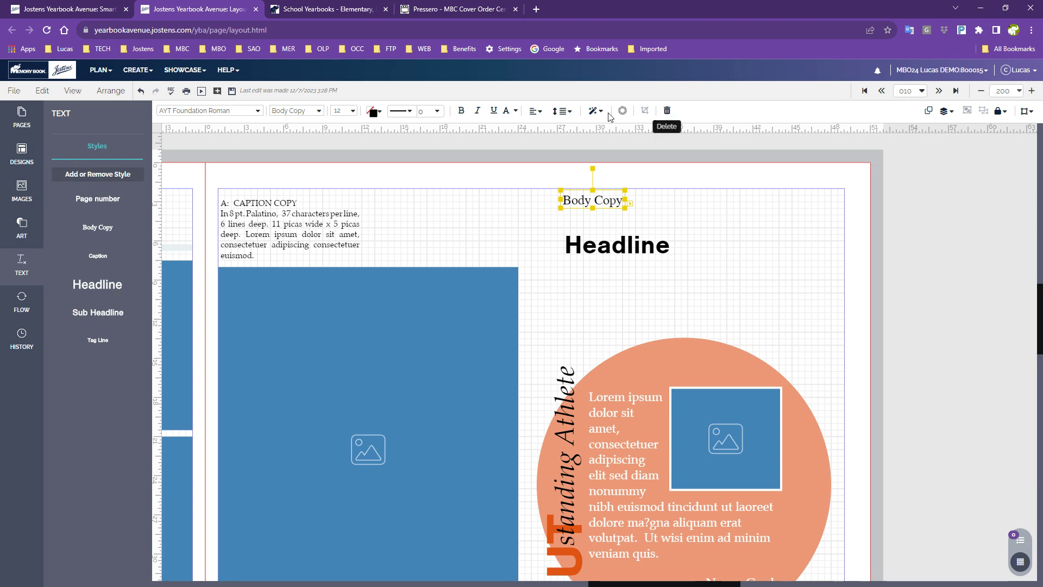
{"action": "left_click", "coordinate": [259, 113]}
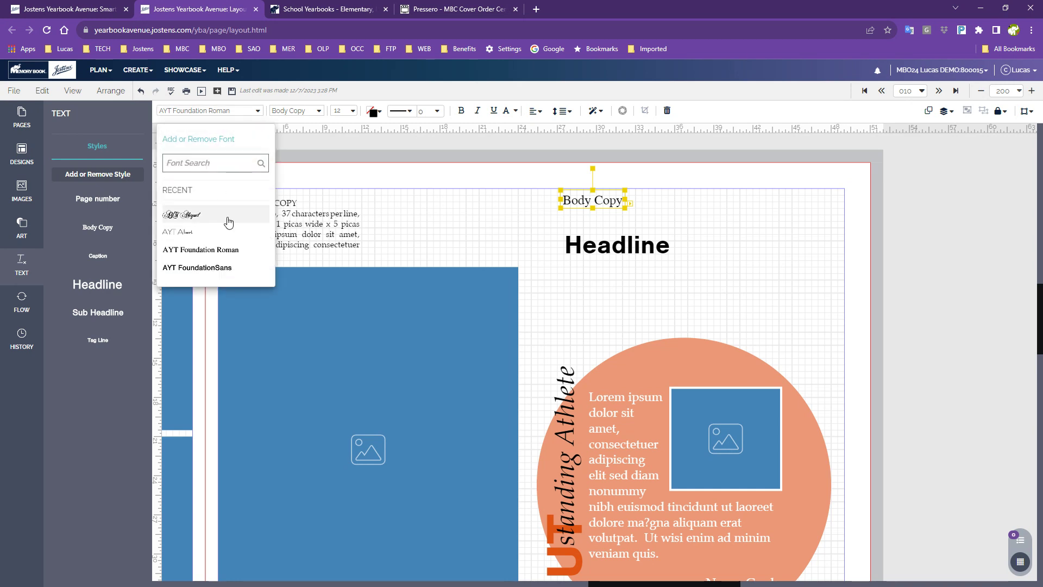
{"action": "left_click", "coordinate": [204, 273]}
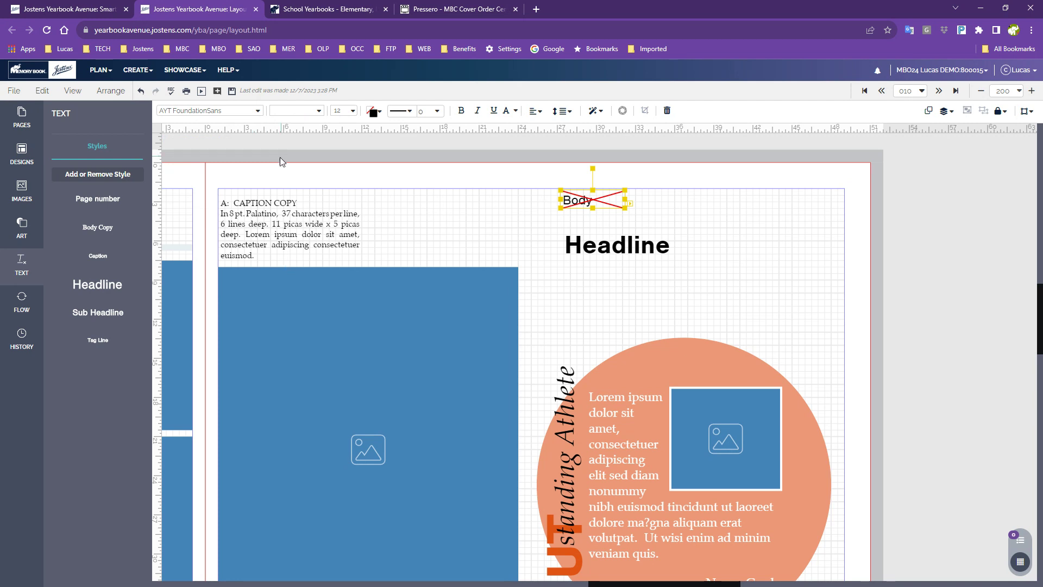
{"action": "left_click", "coordinate": [209, 110]}
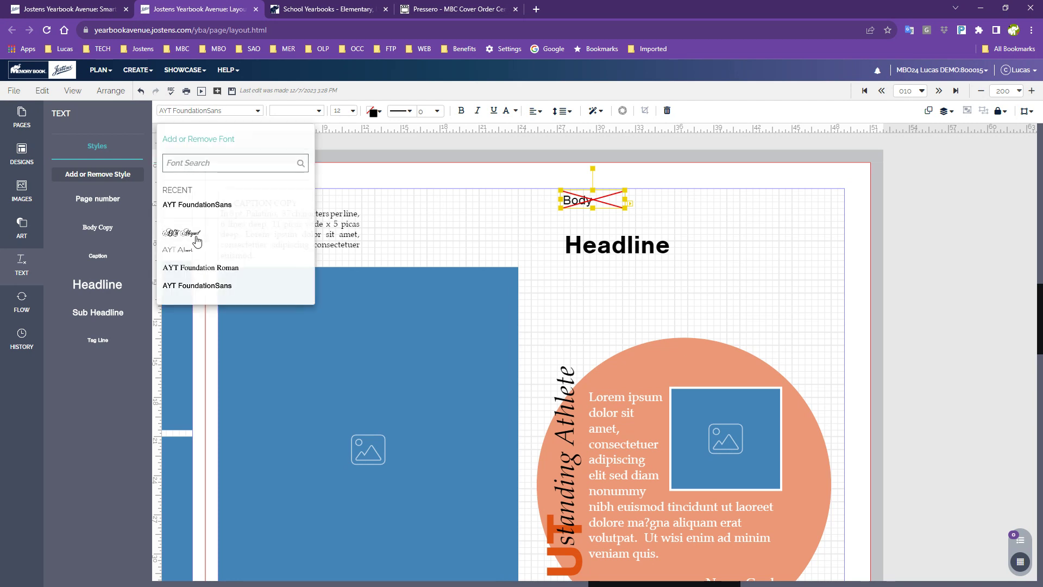
{"action": "left_click", "coordinate": [200, 220]}
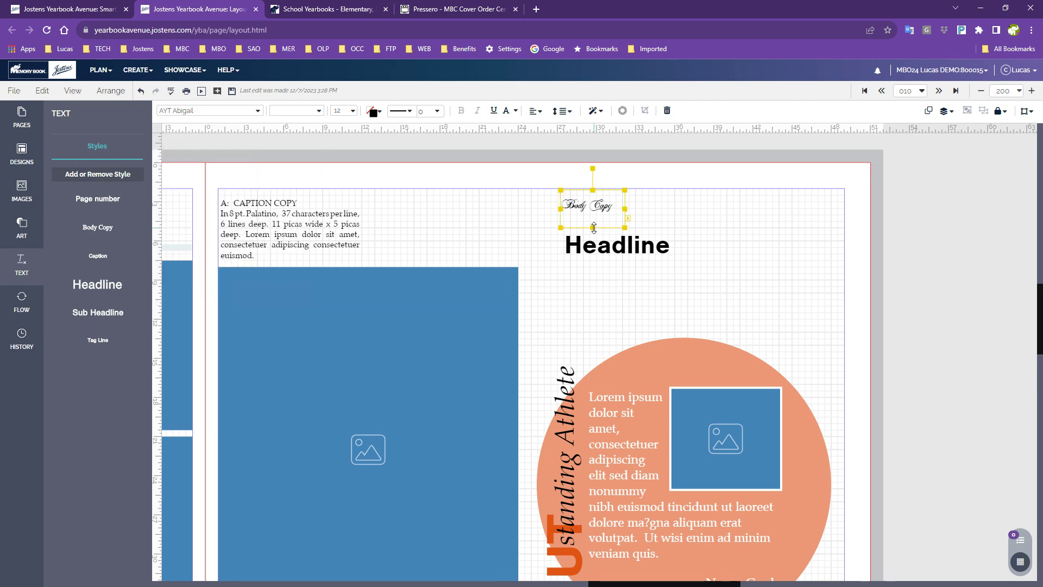
- Set the Body Copy text size to 40 and enlarge its box in width and height to fit the lettering
{"action": "left_click", "coordinate": [350, 110]}
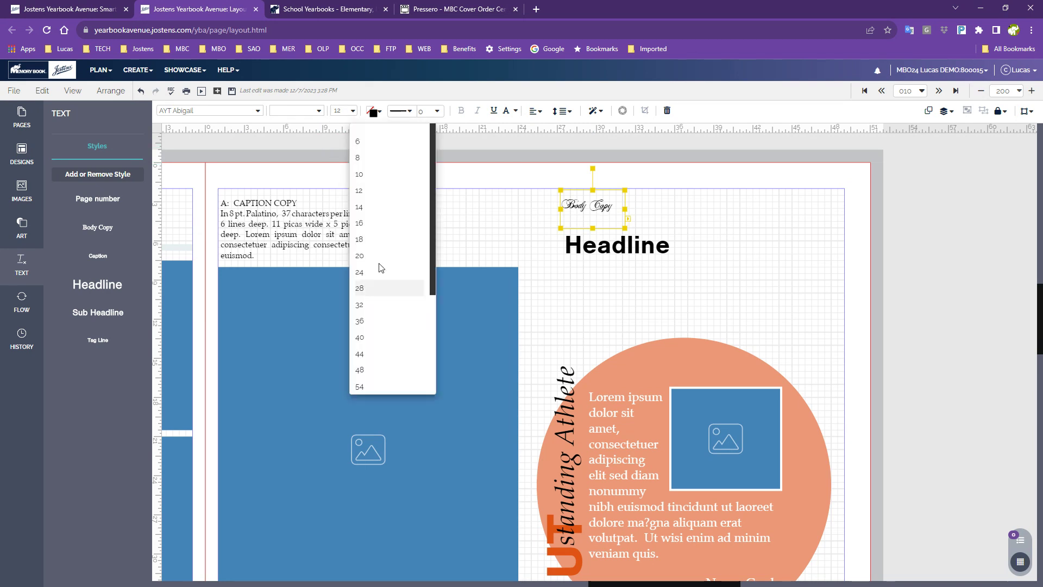
{"action": "left_click", "coordinate": [380, 337]}
{"action": "left_click_drag", "start_coordinate": [625, 210], "coordinate": [799, 211]}
{"action": "left_click_drag", "start_coordinate": [680, 228], "coordinate": [680, 274]}
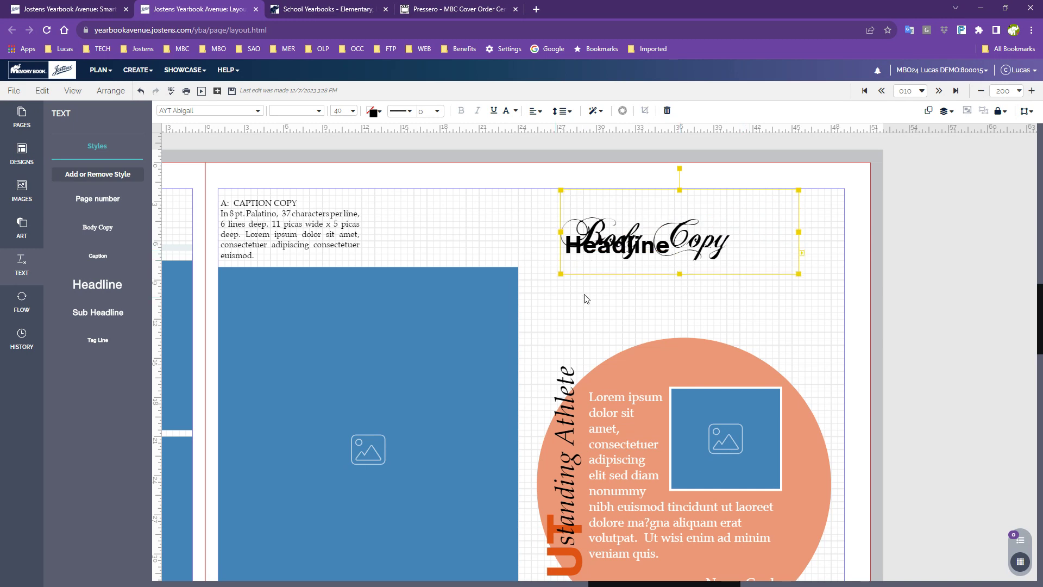
- Delete the Body Copy text box from page 11
{"action": "left_click", "coordinate": [686, 241]}
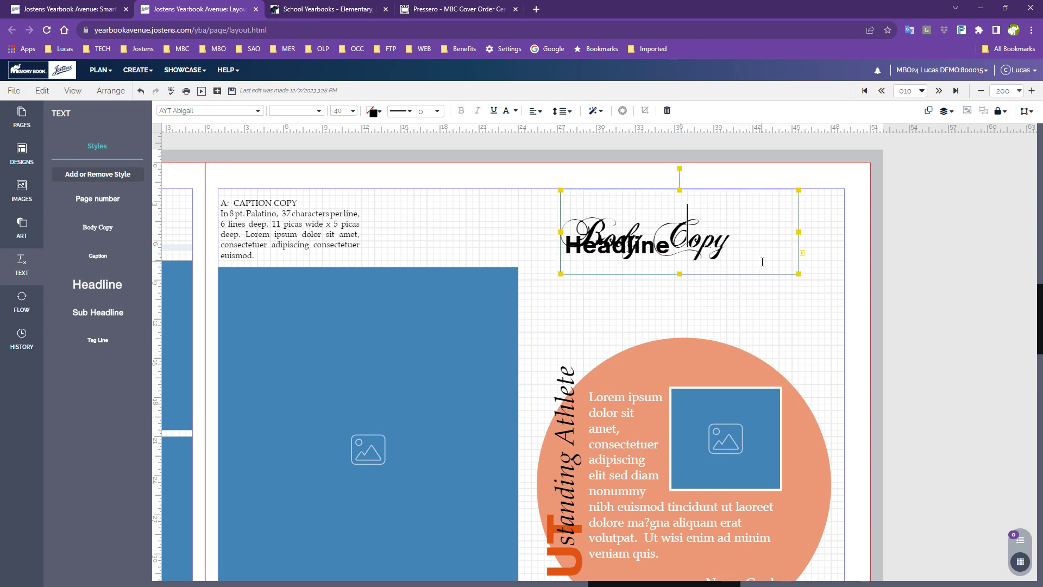
{"action": "left_click", "coordinate": [812, 251]}
{"action": "left_click", "coordinate": [771, 206]}
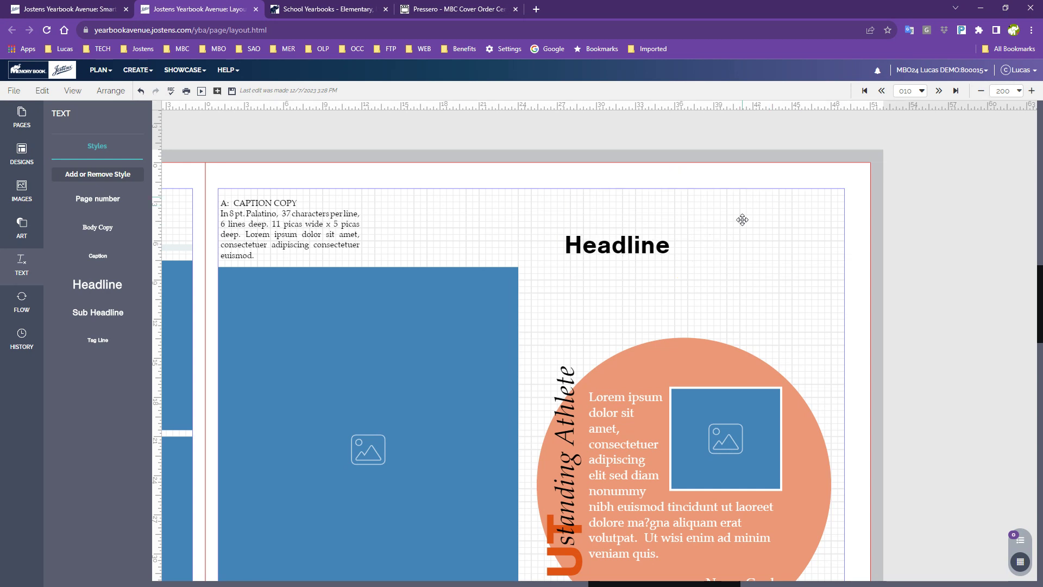
- Move the Headline box up to page 11's upper margin, widen it to the outer margin, and extend it down to the orange circle
{"action": "left_click", "coordinate": [634, 248]}
{"action": "left_click_drag", "start_coordinate": [634, 249], "coordinate": [845, 213]}
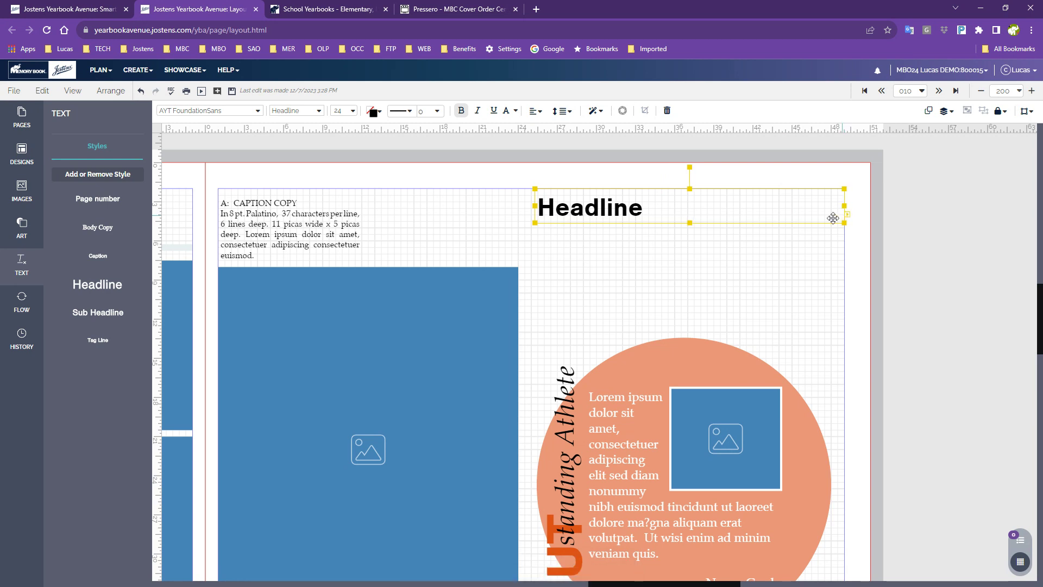
{"action": "left_click_drag", "start_coordinate": [686, 222], "coordinate": [701, 331]}
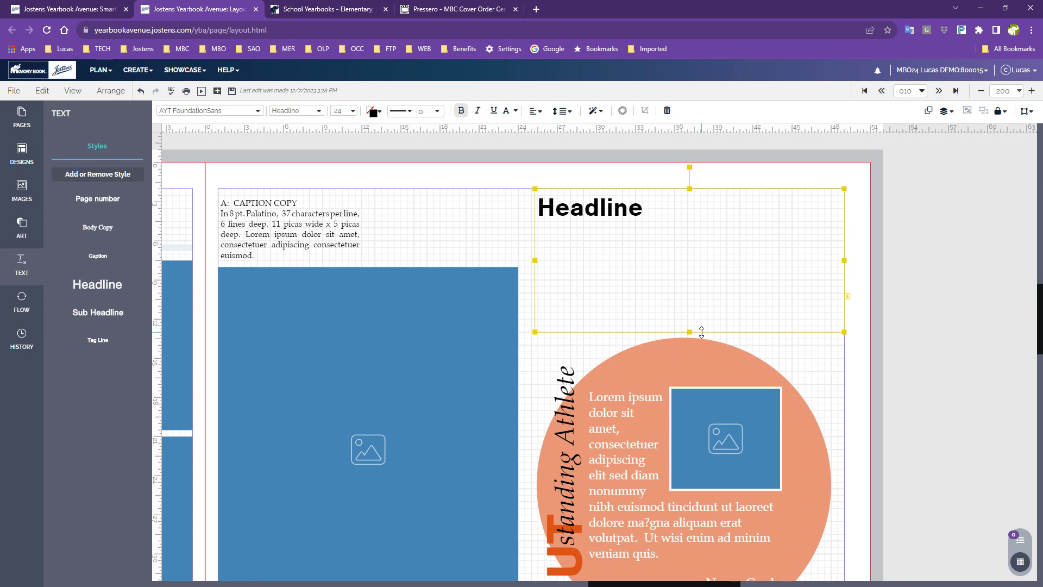
{"action": "left_click", "coordinate": [801, 361]}
- Centre the Headline text horizontally within its box on page 11
{"action": "scroll", "coordinate": [803, 360], "scroll_direction": "down", "scroll_amount": 2}
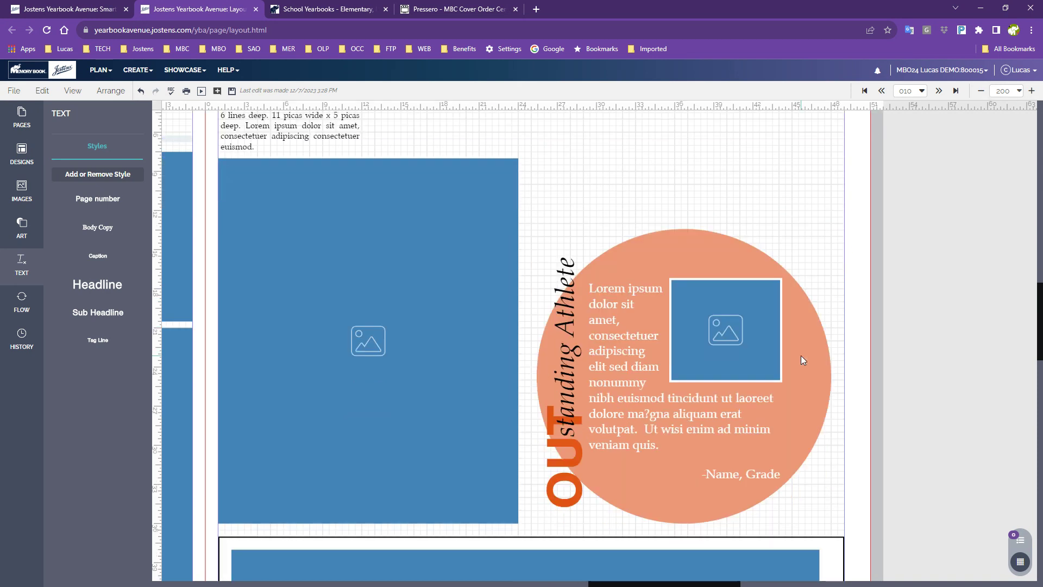
{"action": "scroll", "coordinate": [801, 355], "scroll_direction": "up", "scroll_amount": 3}
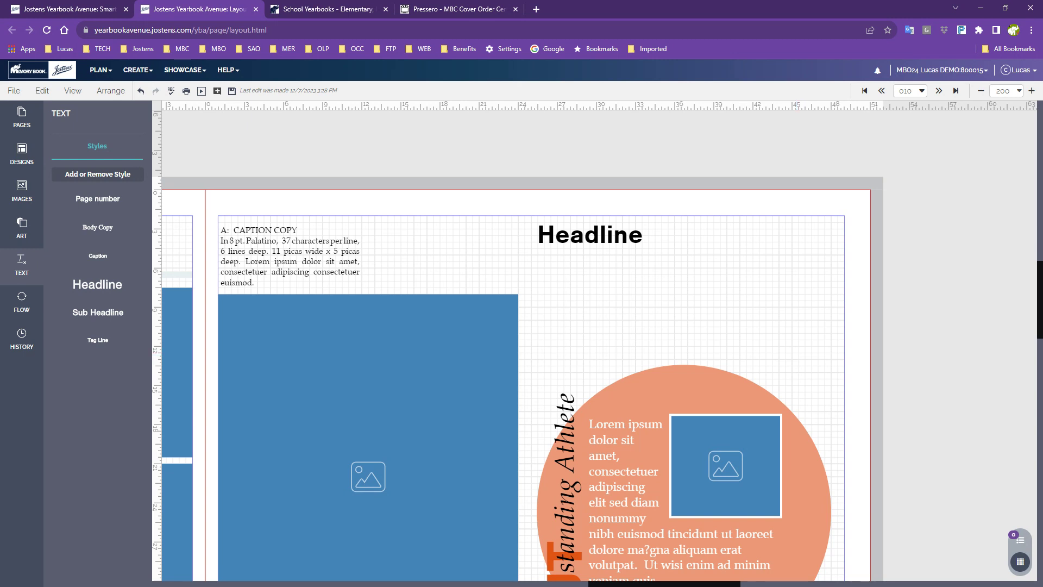
{"action": "left_click", "coordinate": [1031, 90]}
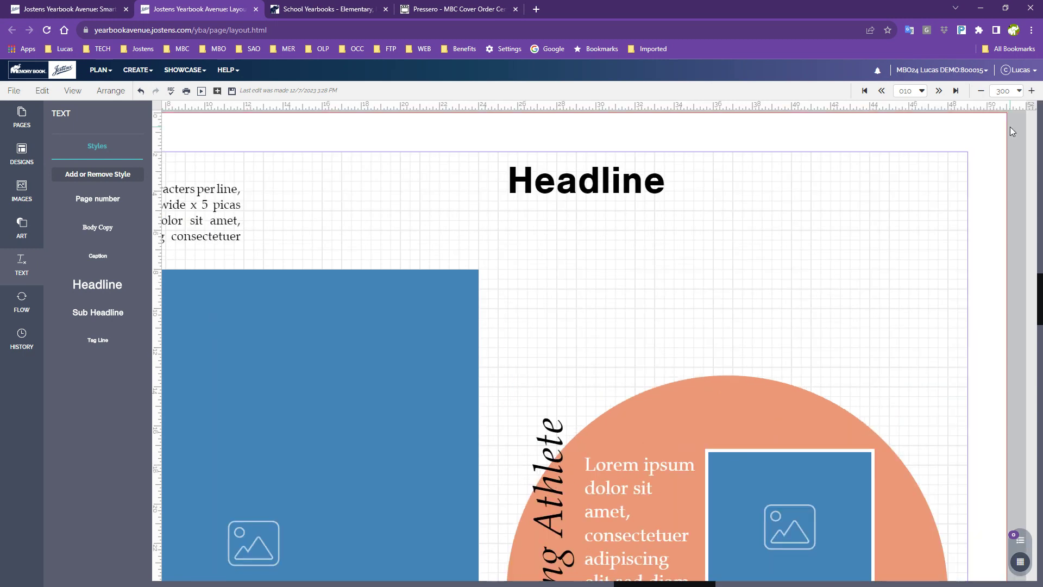
{"action": "left_click", "coordinate": [1019, 91]}
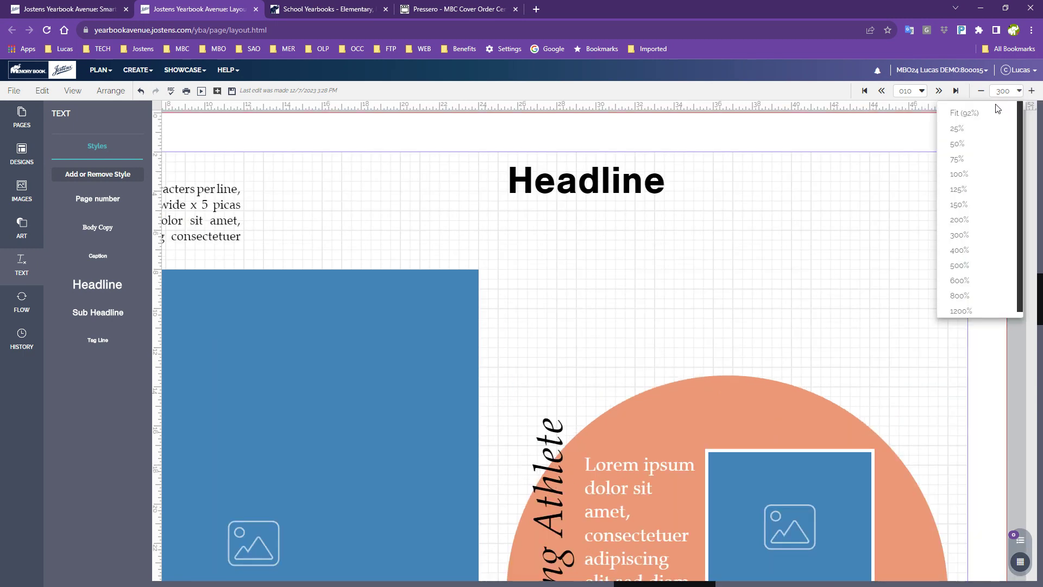
{"action": "left_click", "coordinate": [987, 112]}
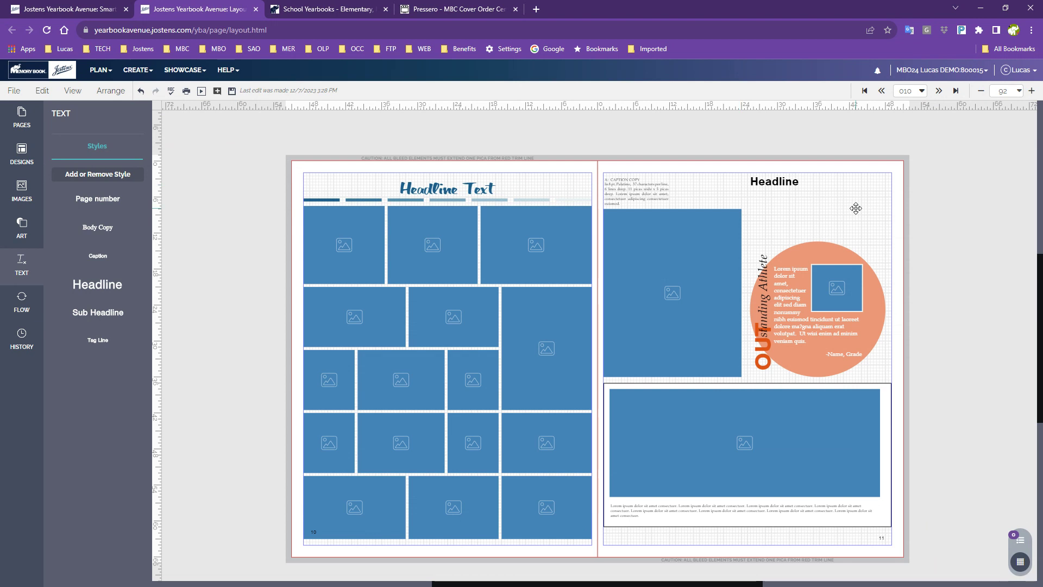
{"action": "left_click", "coordinate": [797, 184]}
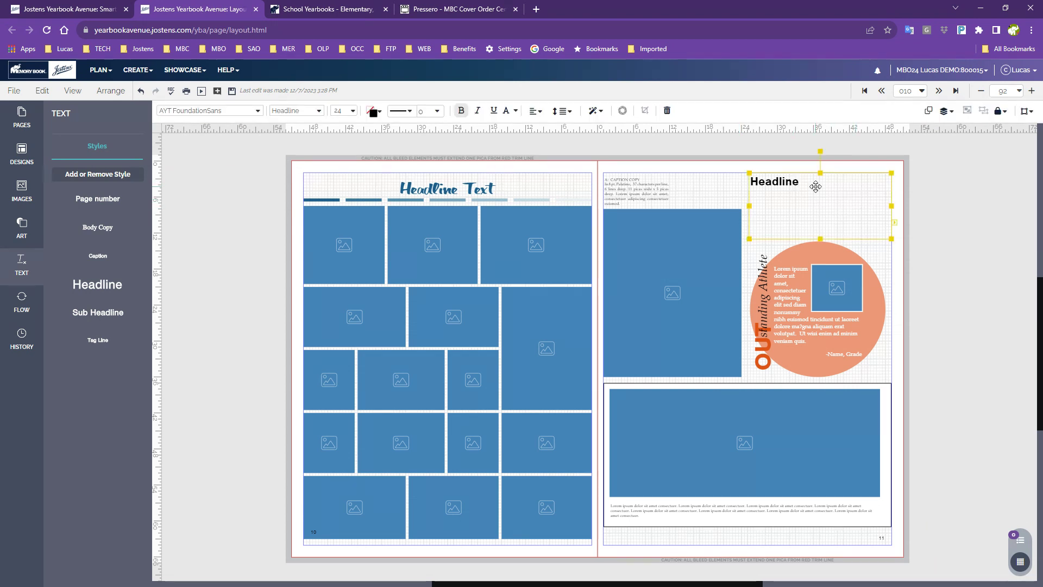
{"action": "left_click", "coordinate": [534, 113]}
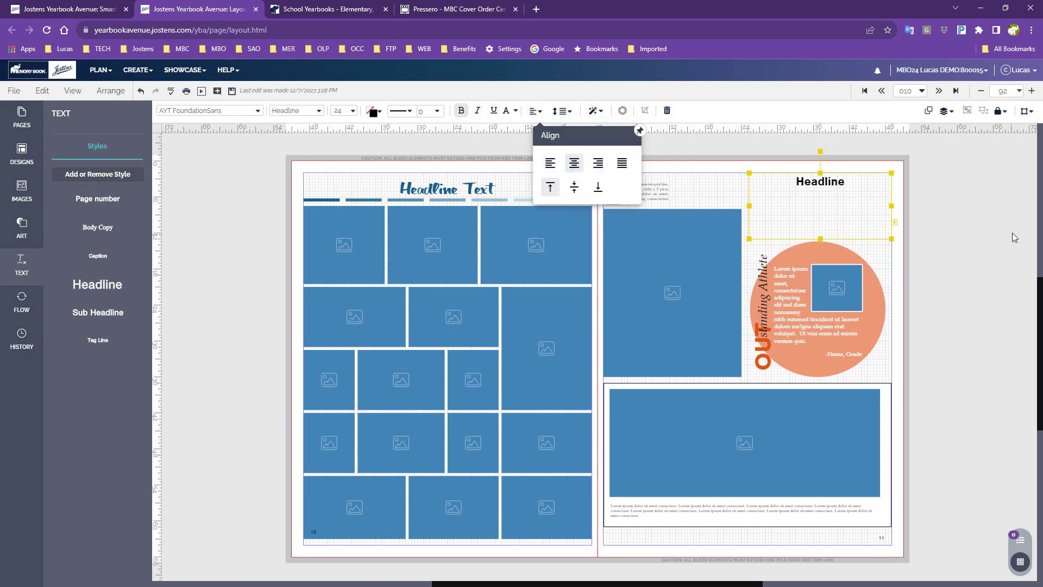
{"action": "left_click", "coordinate": [994, 228]}
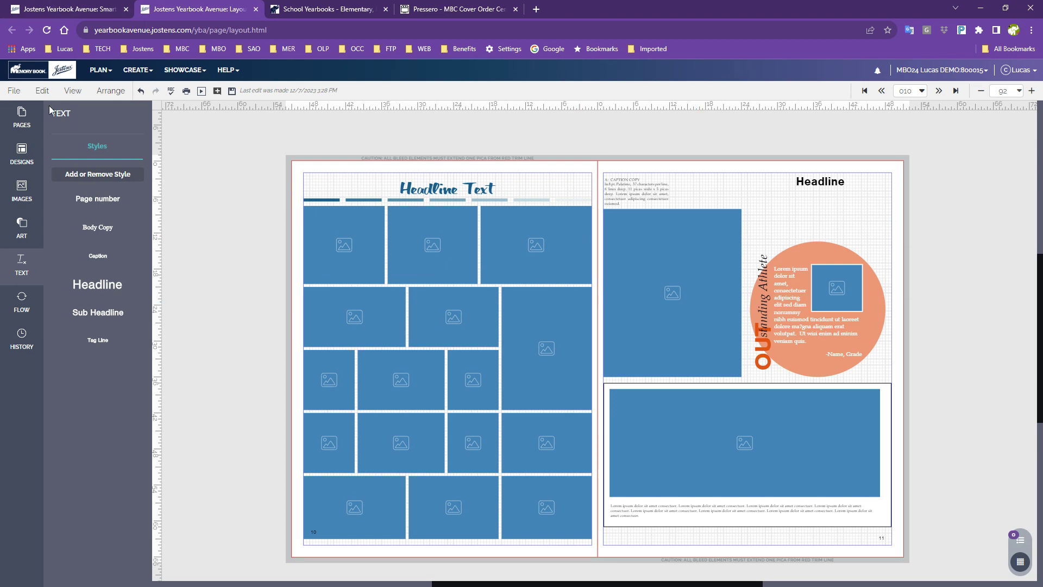
- Save only the right page of the spread as a template named "Groups or Club page"
{"action": "left_click", "coordinate": [12, 94]}
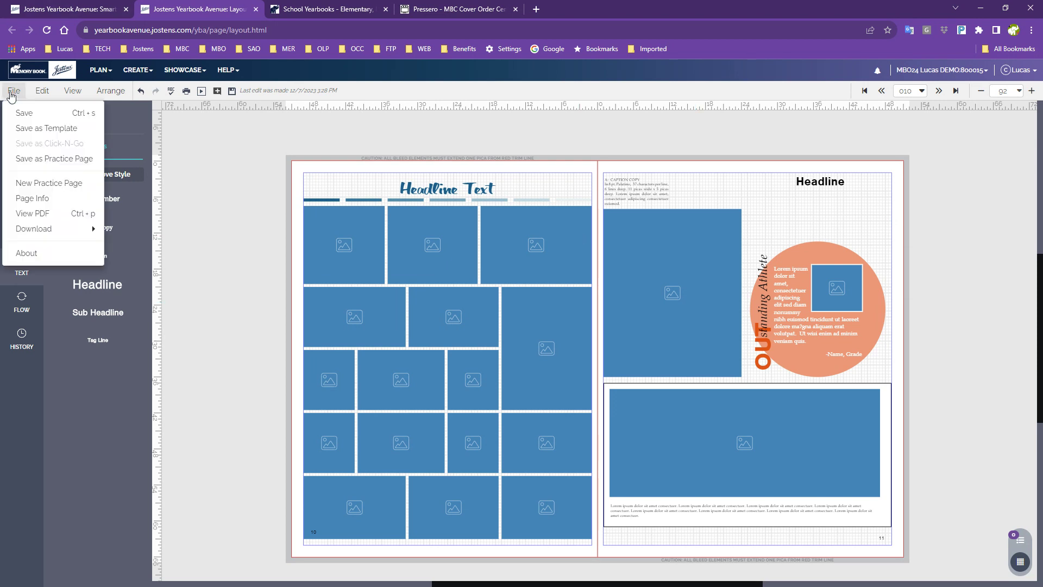
{"action": "left_click", "coordinate": [41, 129]}
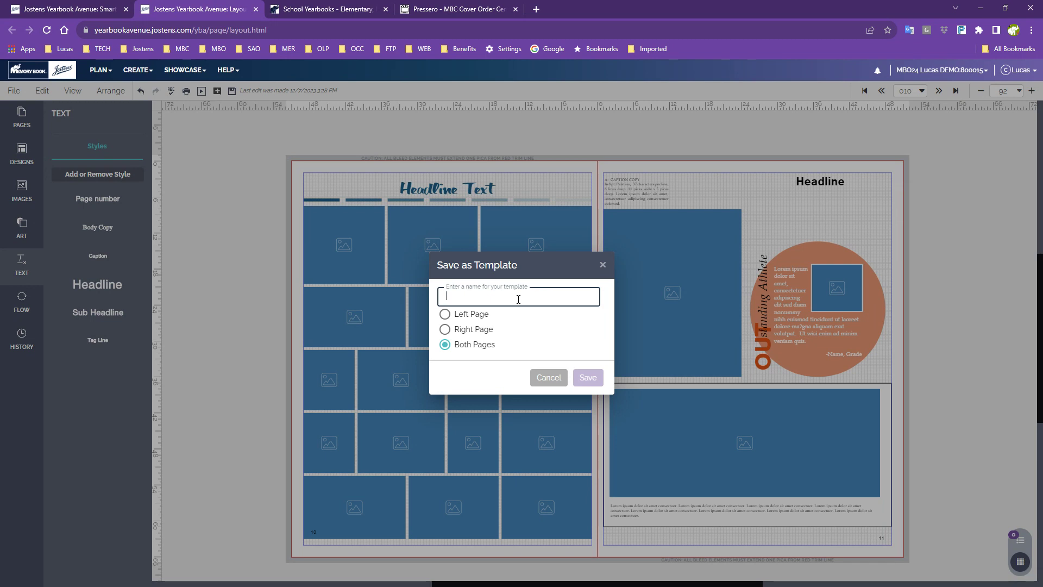
{"action": "type", "text": "Group "}
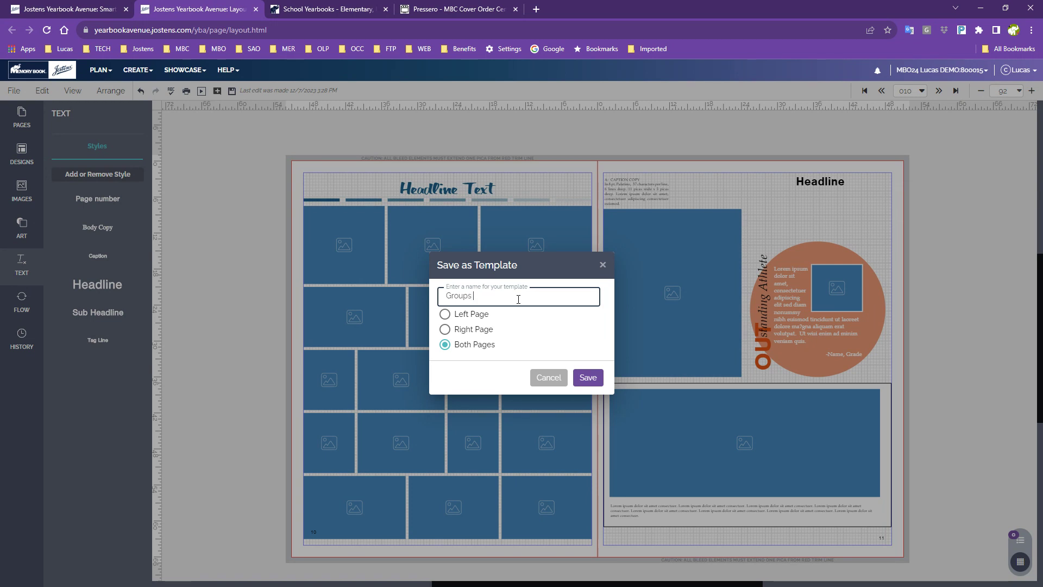
{"action": "type", "text": " and Cl"}
{"action": "type", "text": "ub"}
{"action": "key", "text": "BackSpace"}
{"action": "key", "text": "BackSpace"}
{"action": "key", "text": "BackSpace"}
{"action": "key", "text": "BackSpace"}
{"action": "key", "text": "BackSpace"}
{"action": "key", "text": "BackSpace"}
{"action": "type", "text": "or CLub"}
{"action": "key", "text": "BackSpace"}
{"action": "key", "text": "BackSpace"}
{"action": "key", "text": "BackSpace"}
{"action": "type", "text": "lub page"}
{"action": "left_click", "coordinate": [444, 329]}
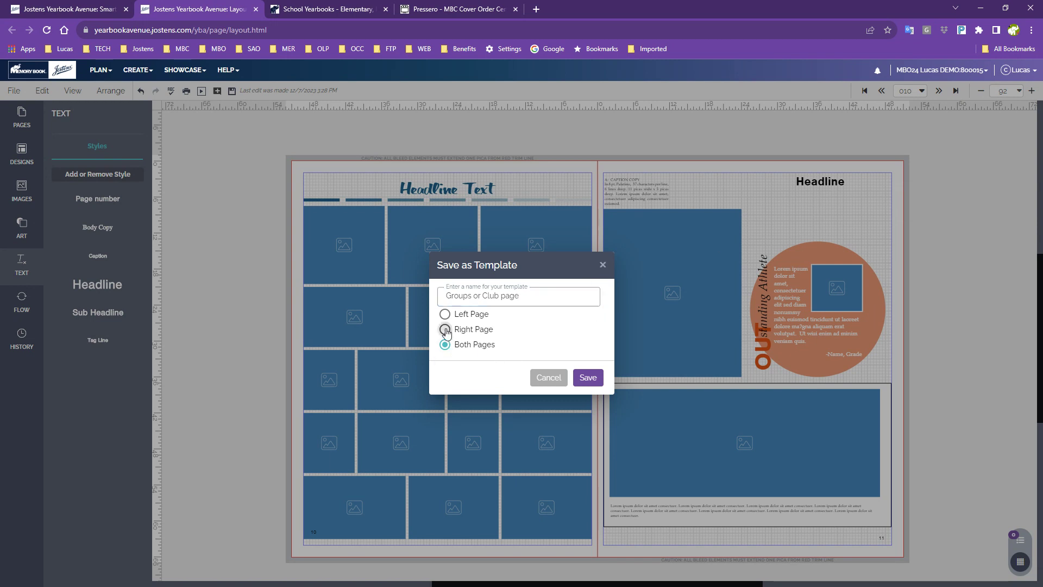
{"action": "left_click", "coordinate": [589, 379]}
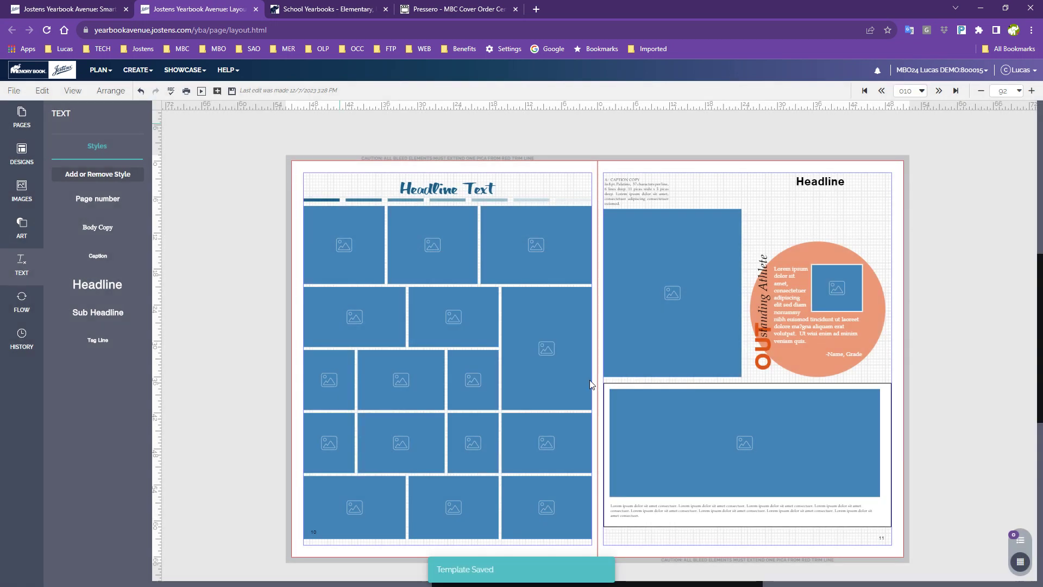
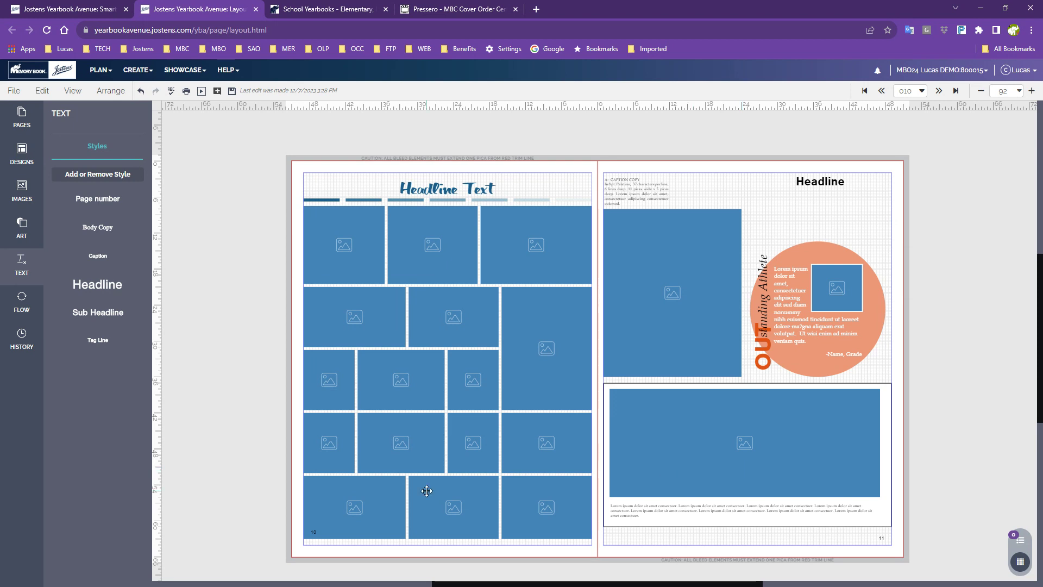
- Show the custom My Templates collection in the page designs
{"action": "left_click", "coordinate": [21, 156]}
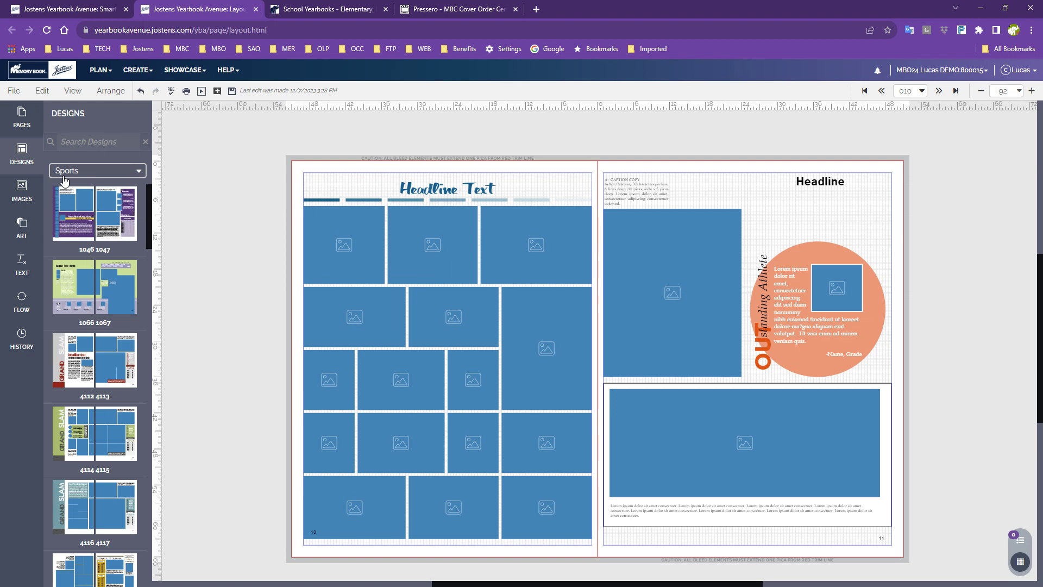
{"action": "left_click", "coordinate": [85, 173]}
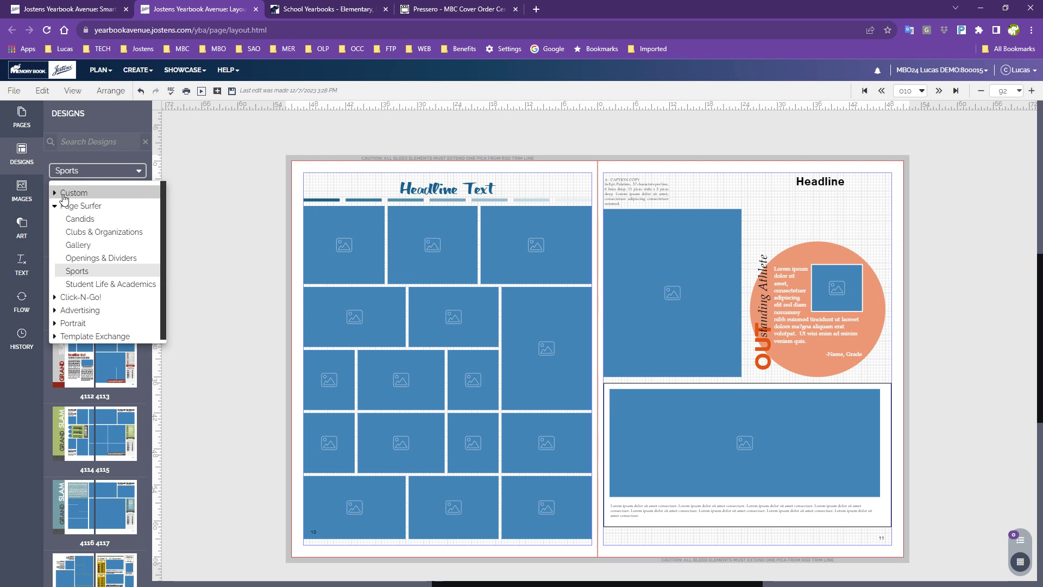
{"action": "left_click", "coordinate": [74, 194]}
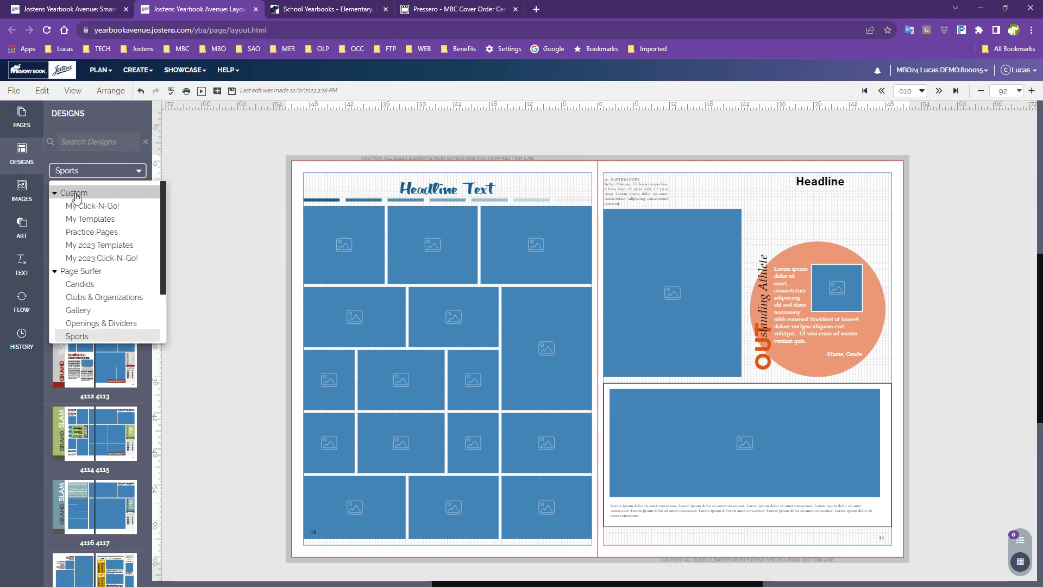
{"action": "left_click", "coordinate": [97, 222]}
{"action": "mouse_move", "coordinate": [108, 436]}
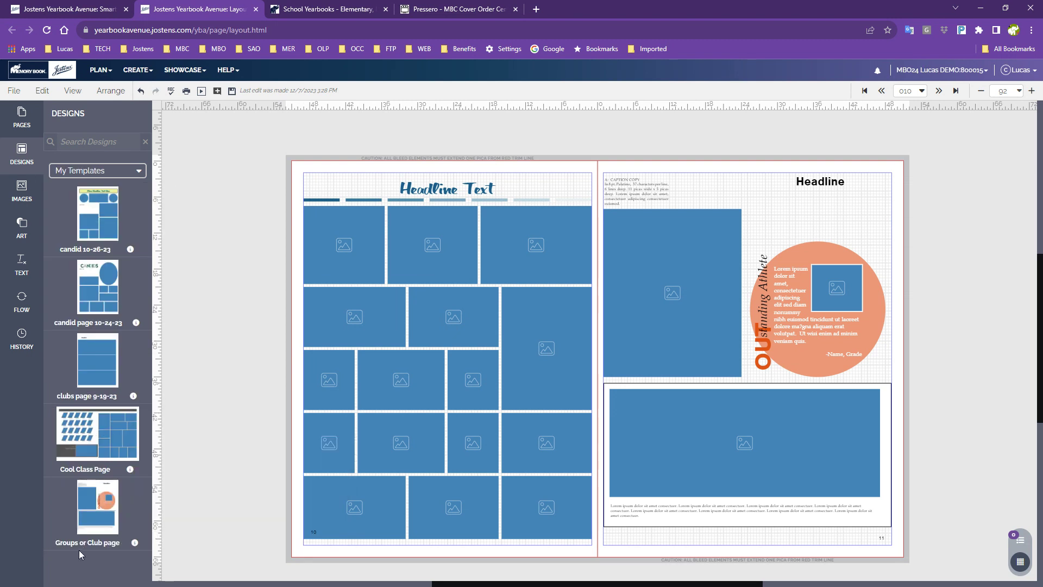
- Apply the Groups or Club page template to page 10 without retaining existing content, and save the spread
{"action": "left_click", "coordinate": [232, 90]}
{"action": "left_click_drag", "start_coordinate": [90, 520], "coordinate": [428, 297]}
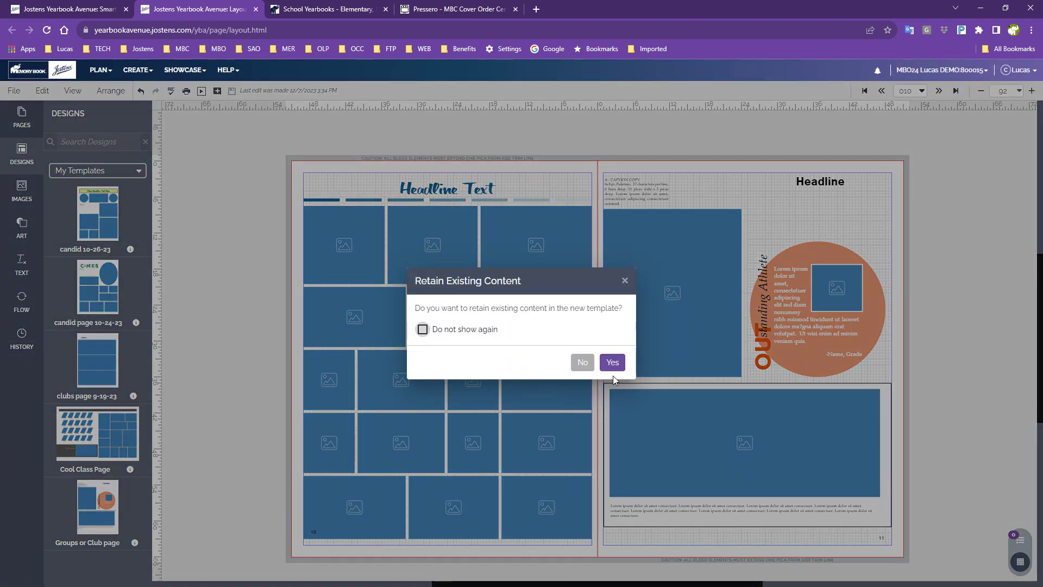
{"action": "left_click", "coordinate": [582, 363]}
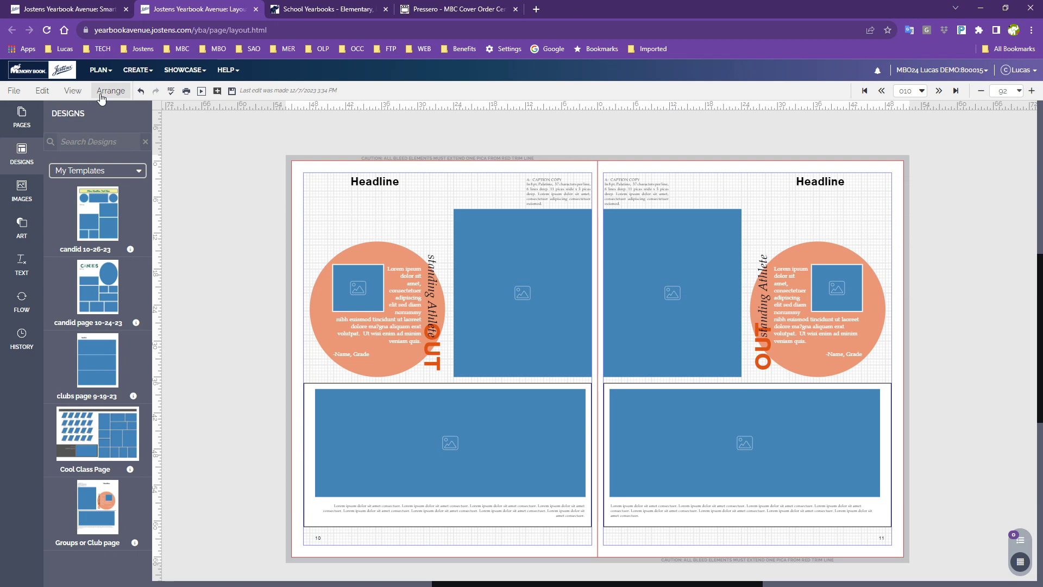
{"action": "left_click", "coordinate": [232, 91]}
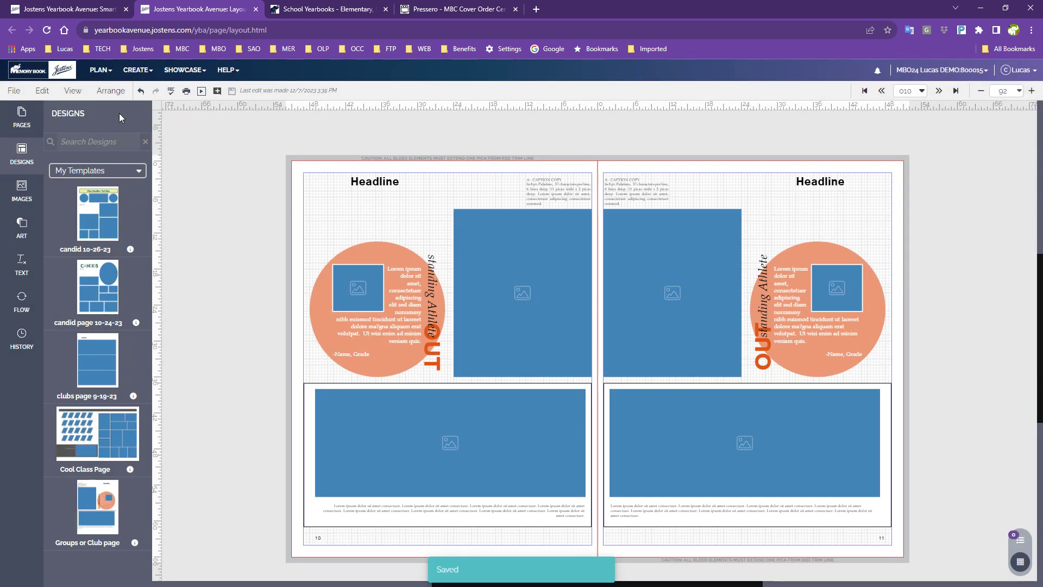
- Change the view to a single page and mirror page 10's layout horizontally
{"action": "left_click", "coordinate": [73, 91]}
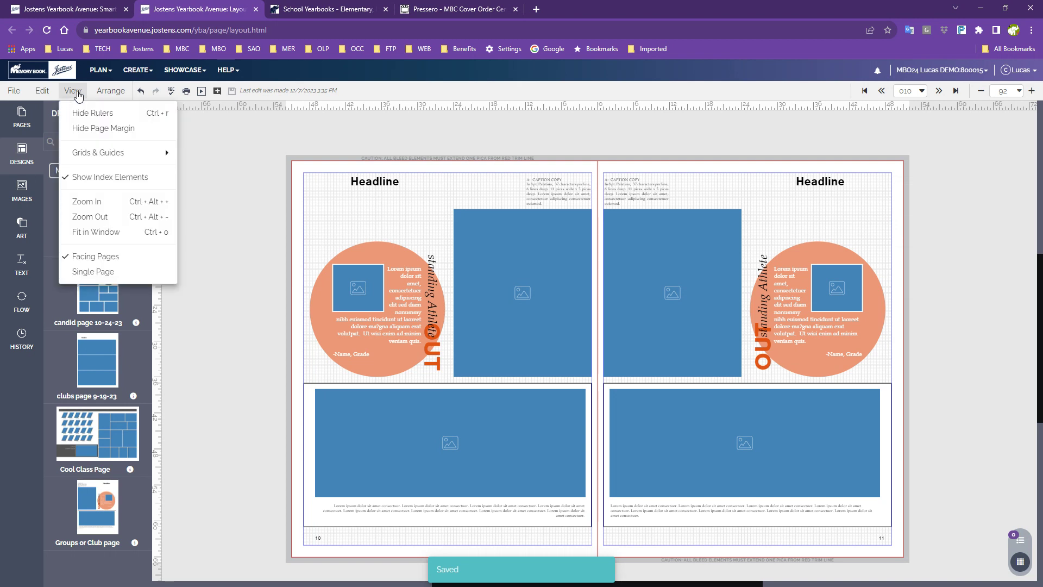
{"action": "left_click", "coordinate": [96, 272]}
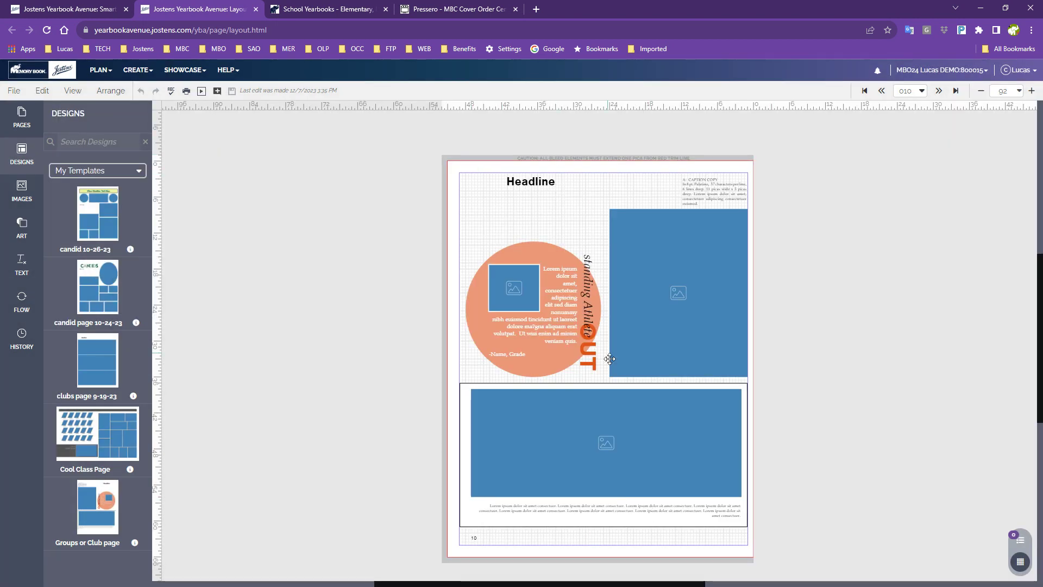
{"action": "left_click", "coordinate": [114, 92]}
{"action": "mouse_move", "coordinate": [114, 237]}
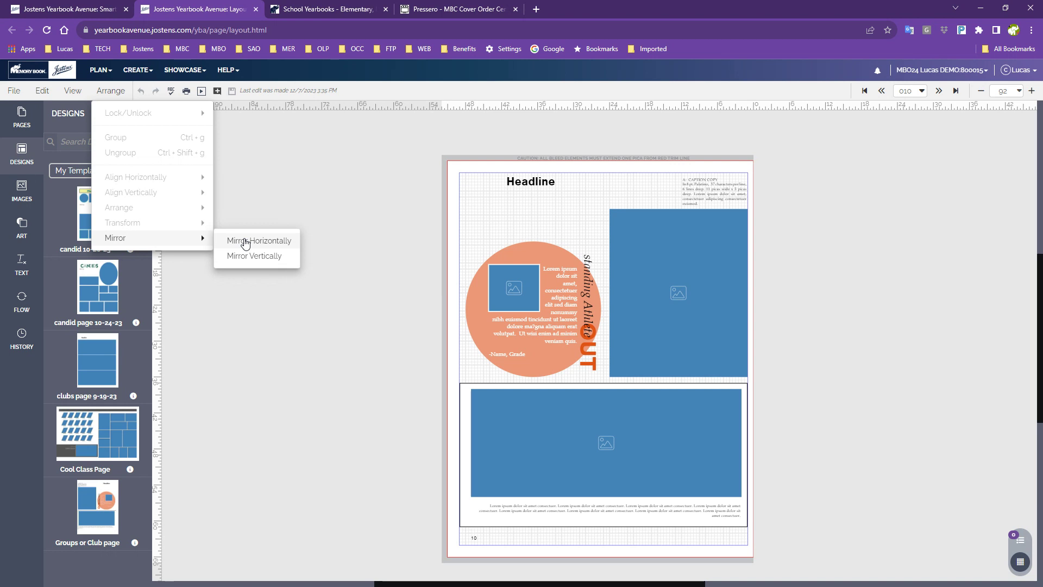
{"action": "left_click", "coordinate": [245, 241]}
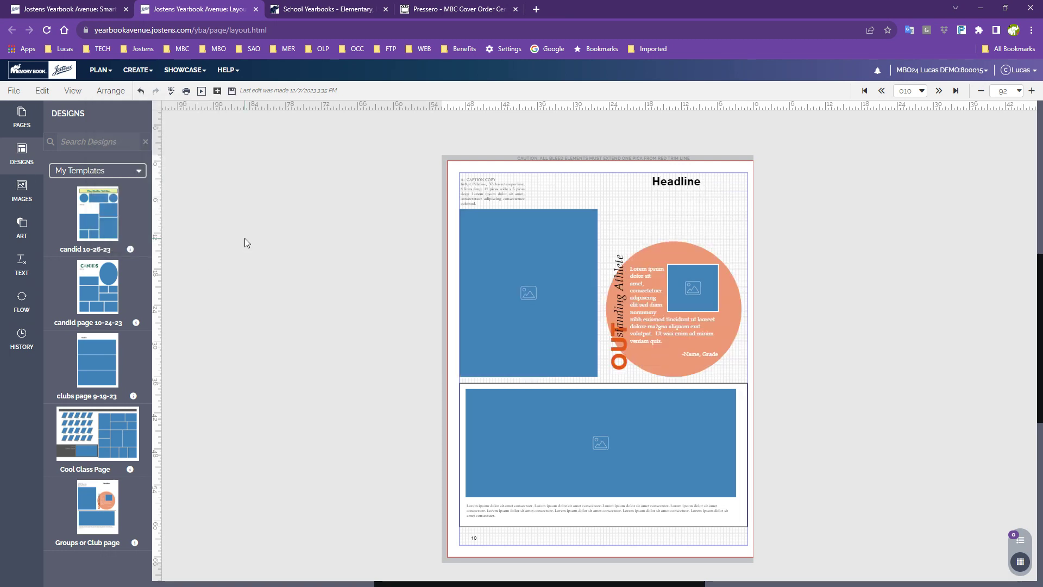
- Mirror page 10's layout horizontally two more times to compare both orientations
{"action": "left_click", "coordinate": [110, 91]}
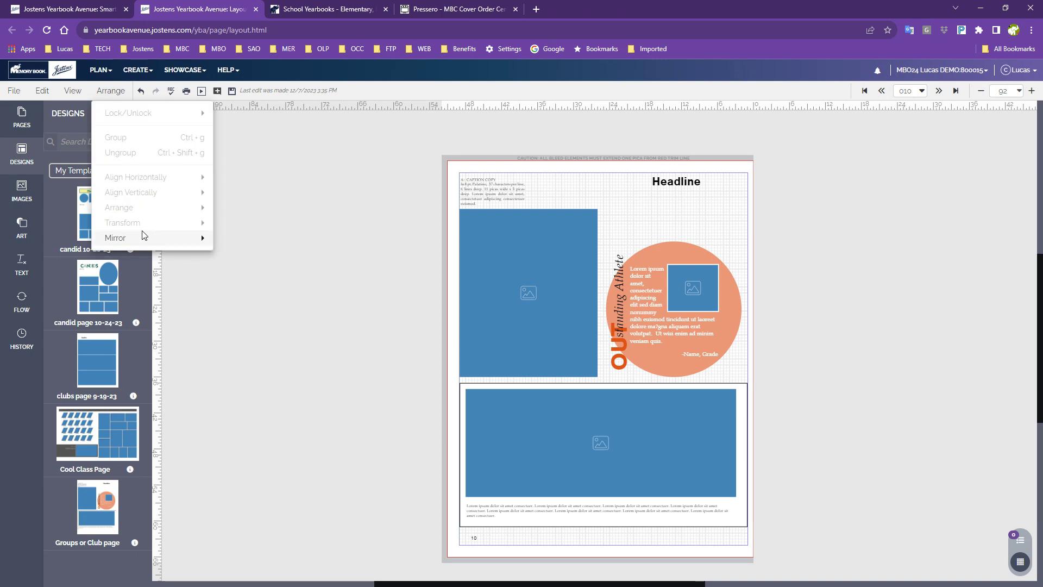
{"action": "mouse_move", "coordinate": [140, 240]}
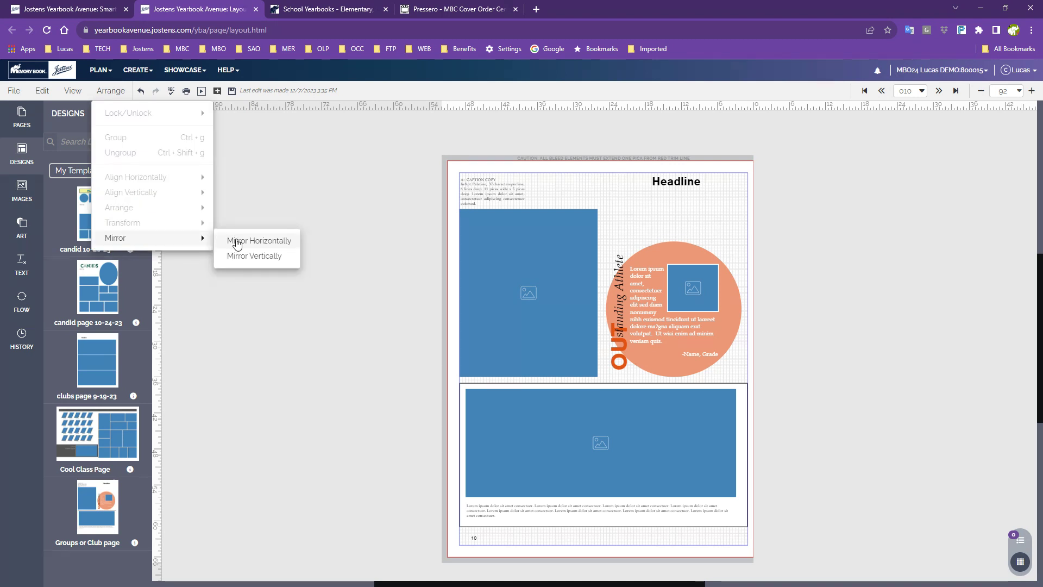
{"action": "left_click", "coordinate": [237, 243]}
{"action": "left_click", "coordinate": [111, 91]}
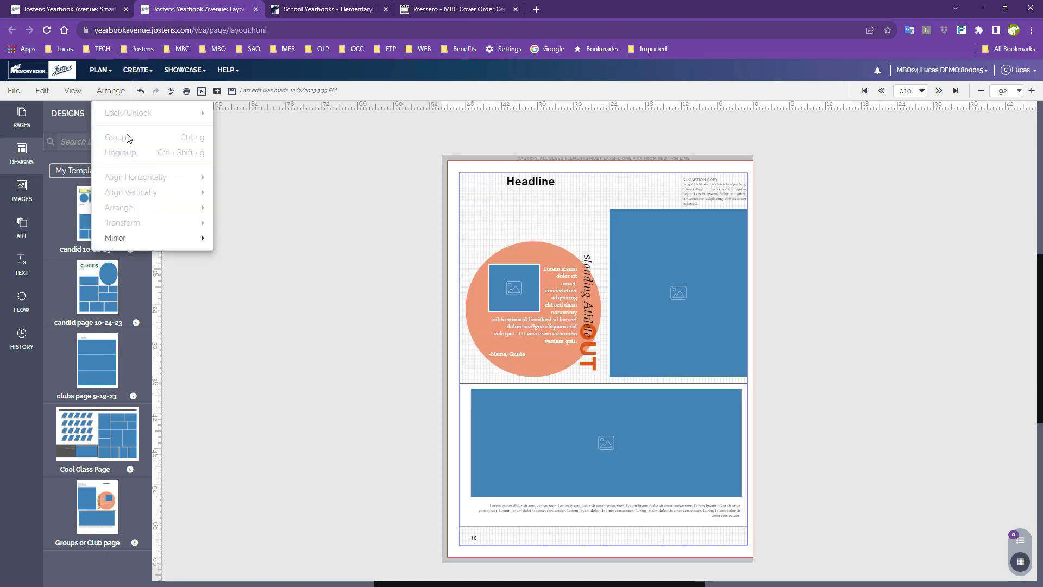
{"action": "mouse_move", "coordinate": [123, 239]}
{"action": "left_click", "coordinate": [239, 240]}
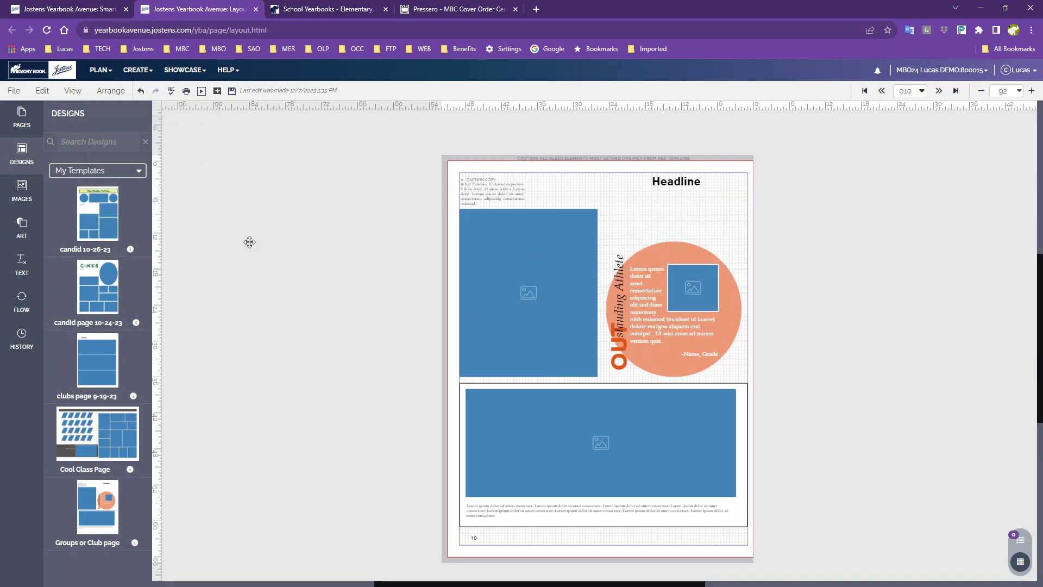
- Save the mirrored page 10 and return to the facing-pages view
{"action": "left_click", "coordinate": [231, 91]}
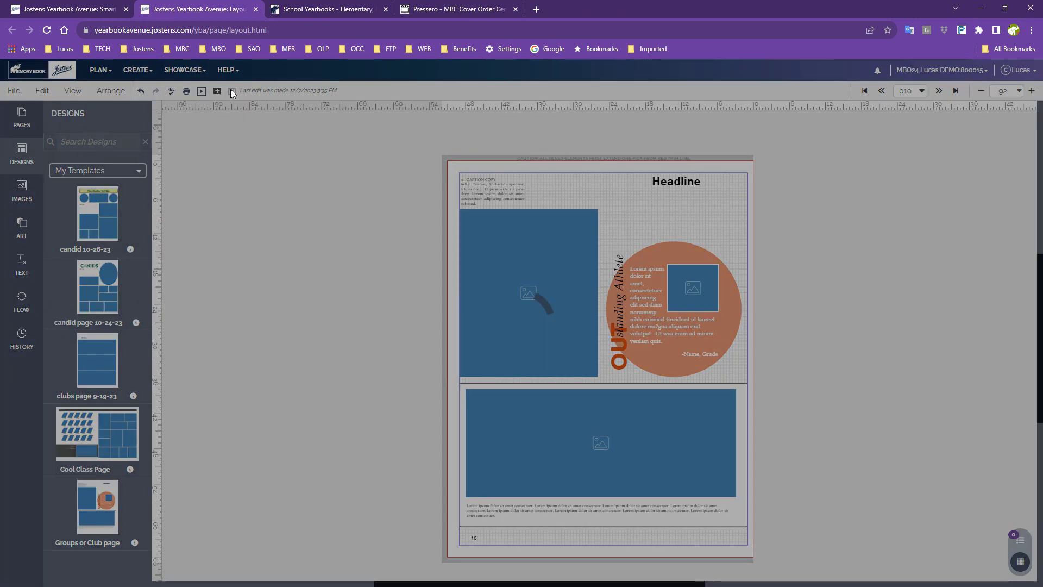
{"action": "left_click", "coordinate": [105, 96]}
{"action": "left_click", "coordinate": [72, 91]}
{"action": "left_click", "coordinate": [96, 256]}
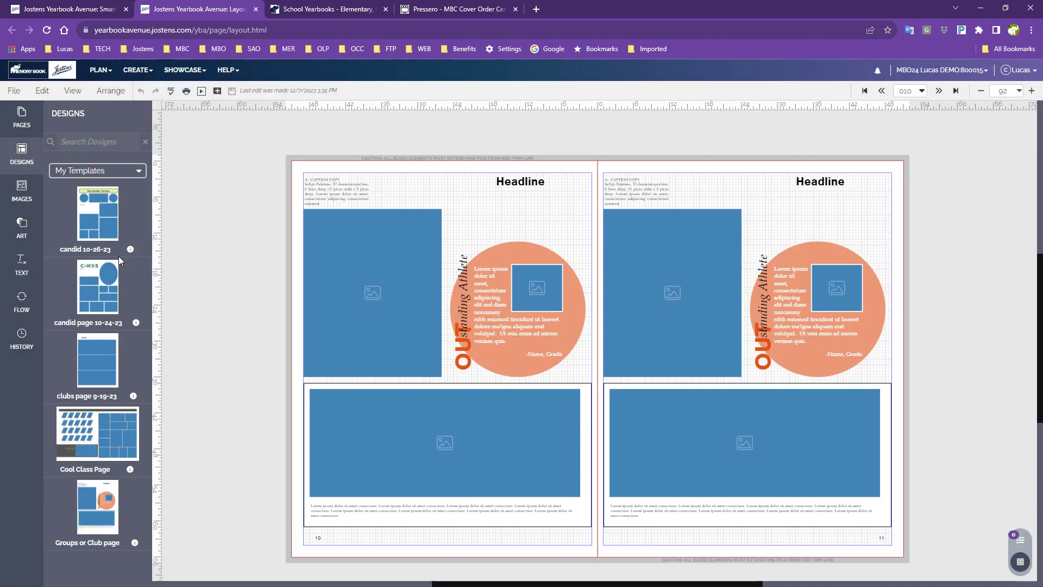
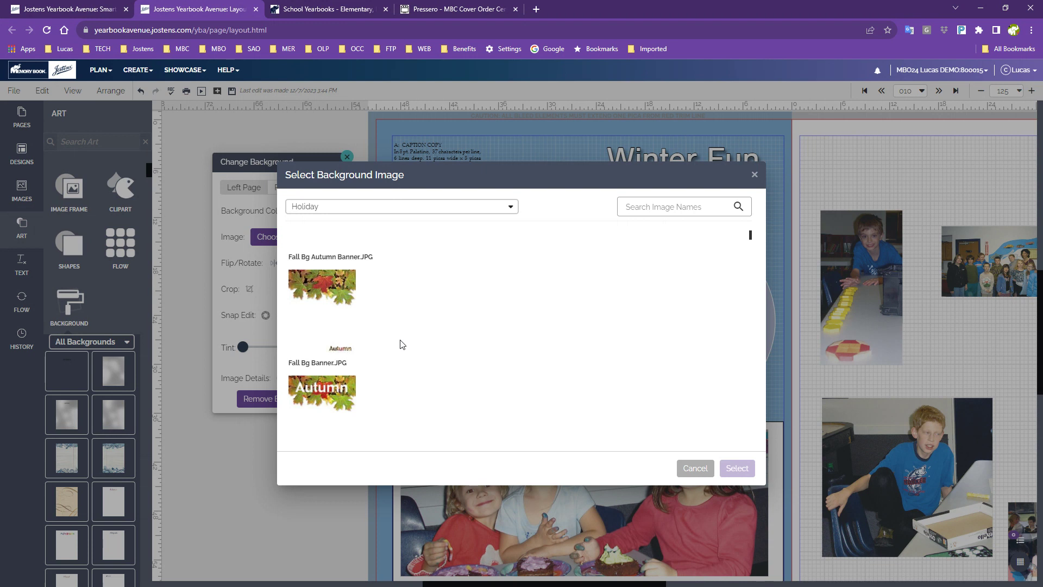
- Set the Holiday image "Holiday Bg Banner Blue 3.JPG" as the left page's background
{"action": "scroll", "coordinate": [312, 315], "scroll_direction": "down", "scroll_amount": 10}
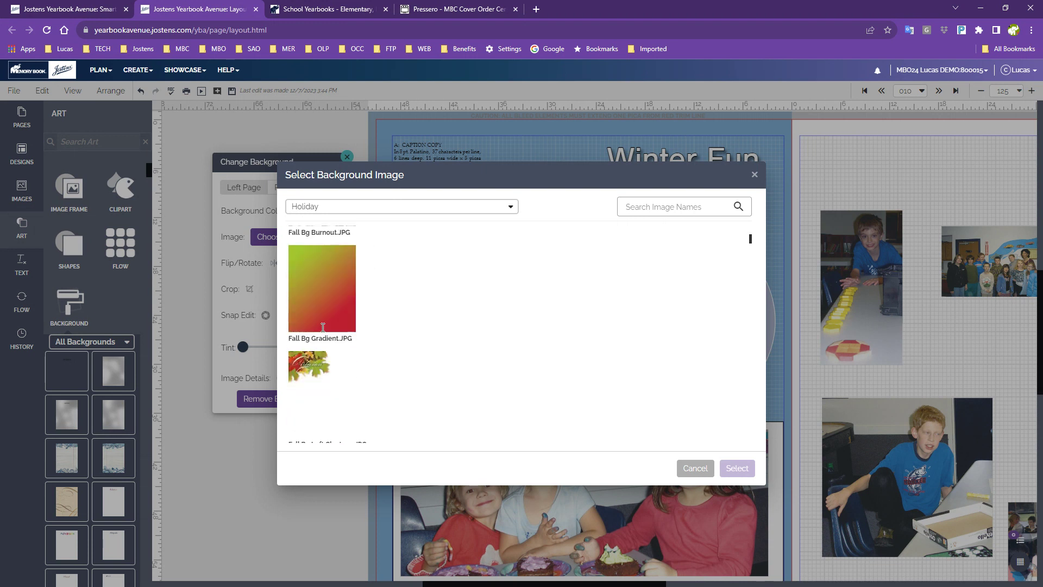
{"action": "scroll", "coordinate": [322, 328], "scroll_direction": "down", "scroll_amount": 10}
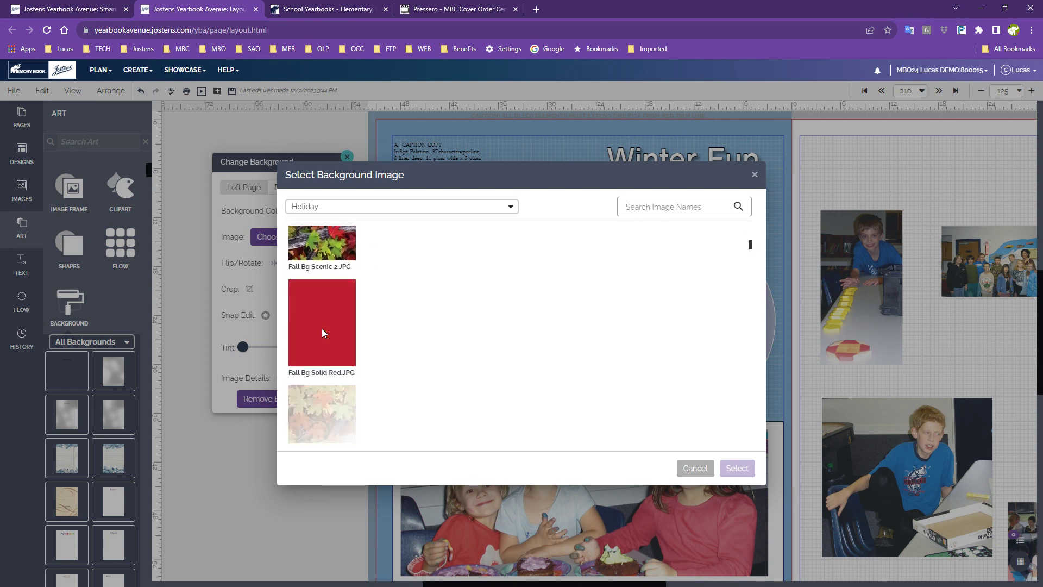
{"action": "scroll", "coordinate": [323, 328], "scroll_direction": "down", "scroll_amount": 1}
{"action": "scroll", "coordinate": [341, 328], "scroll_direction": "down", "scroll_amount": 3}
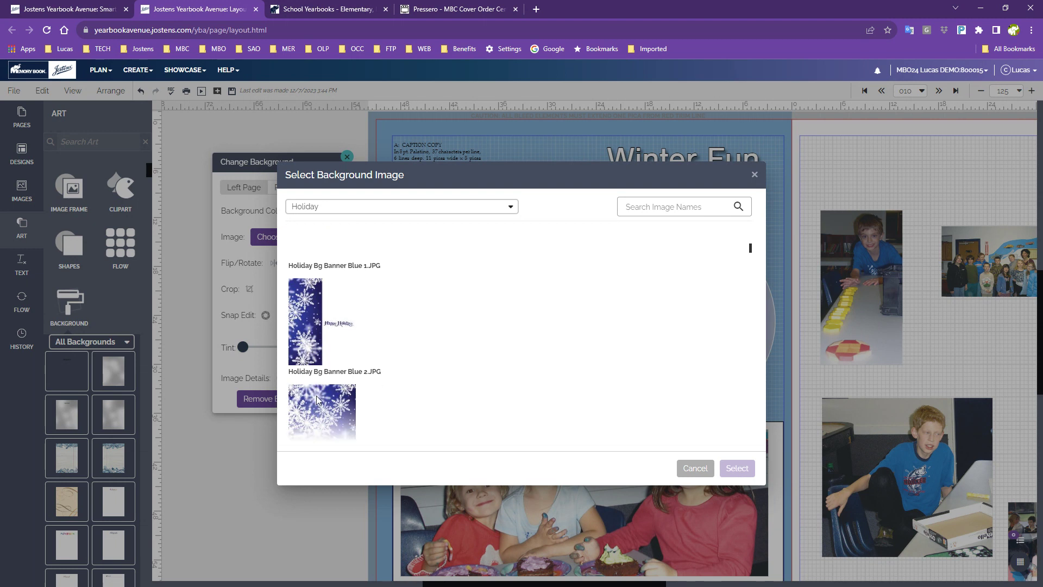
{"action": "left_click", "coordinate": [332, 326]}
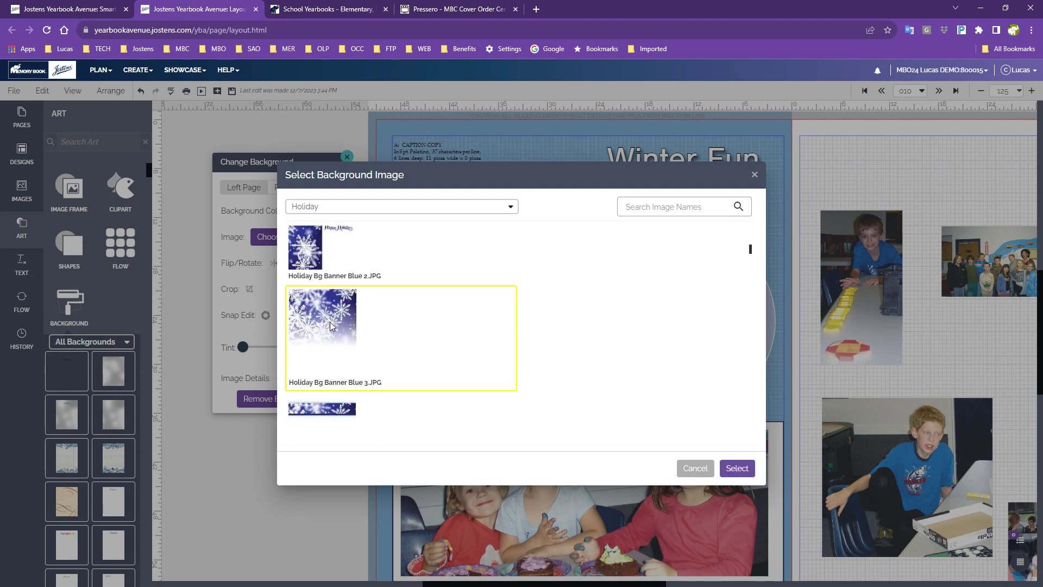
{"action": "left_click", "coordinate": [737, 468]}
- Flip the left page's snowflake background vertically and check it along the whole page
{"action": "scroll", "coordinate": [654, 416], "scroll_direction": "down", "scroll_amount": 3}
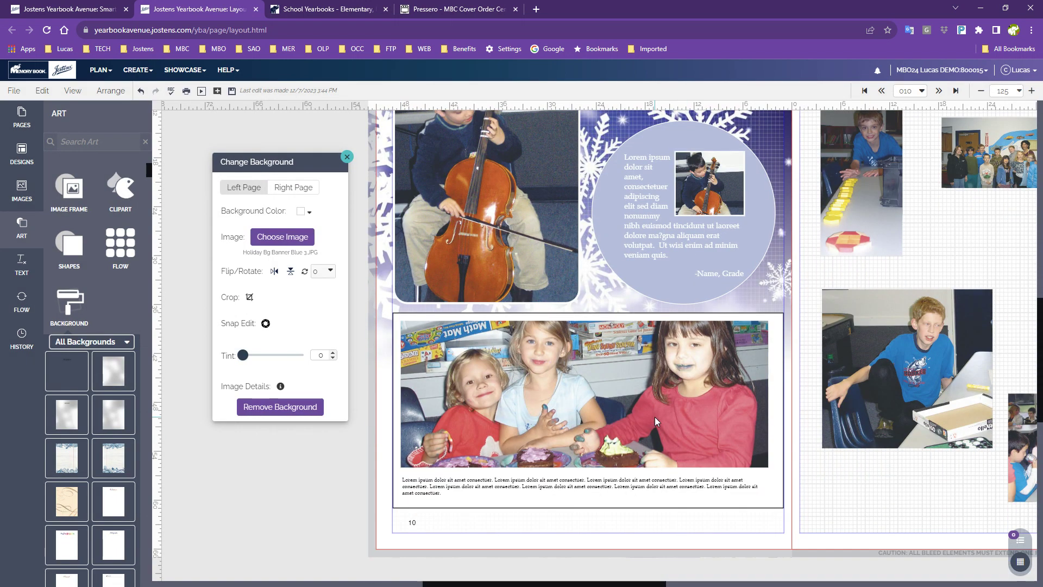
{"action": "scroll", "coordinate": [654, 416], "scroll_direction": "up", "scroll_amount": 2}
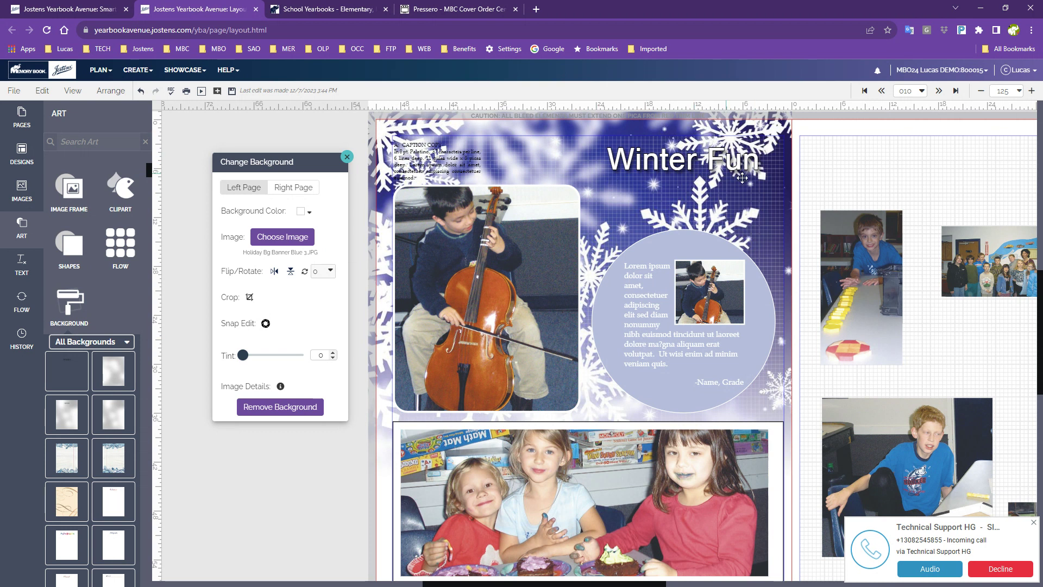
{"action": "scroll", "coordinate": [581, 356], "scroll_direction": "down", "scroll_amount": 2}
{"action": "scroll", "coordinate": [581, 355], "scroll_direction": "up", "scroll_amount": 1}
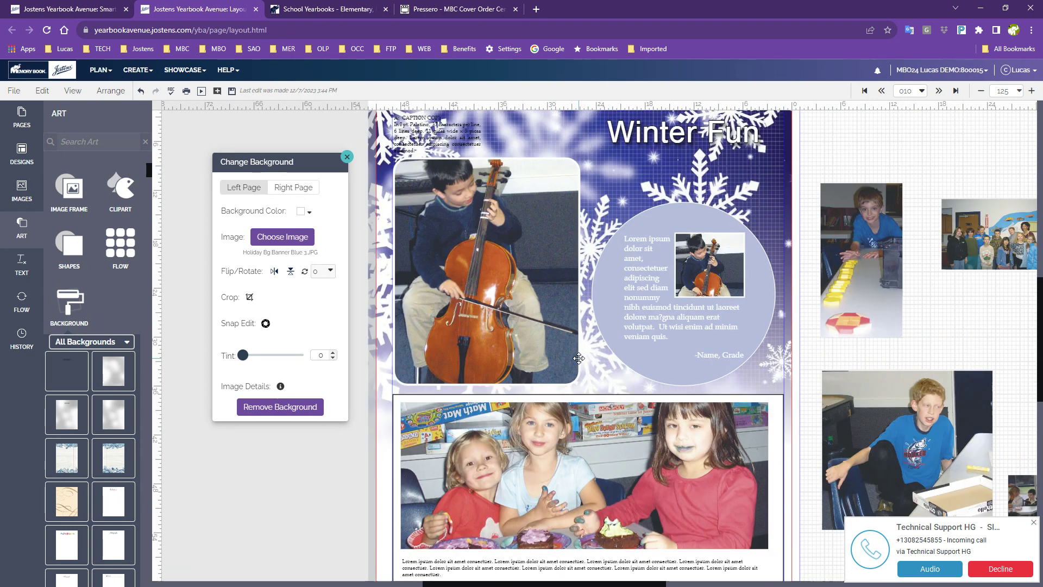
{"action": "left_click", "coordinate": [291, 271]}
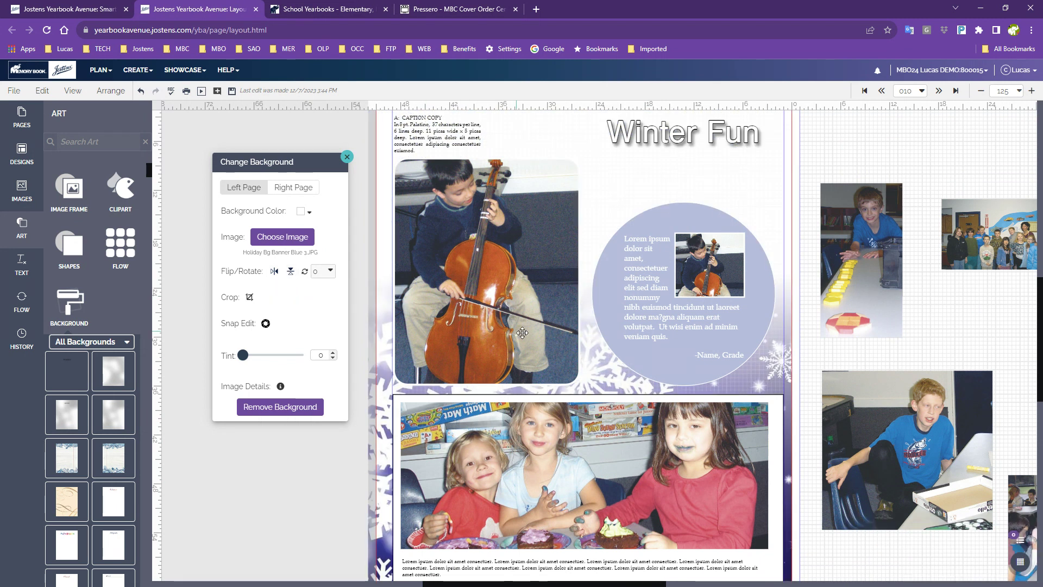
{"action": "scroll", "coordinate": [645, 430], "scroll_direction": "up", "scroll_amount": 1}
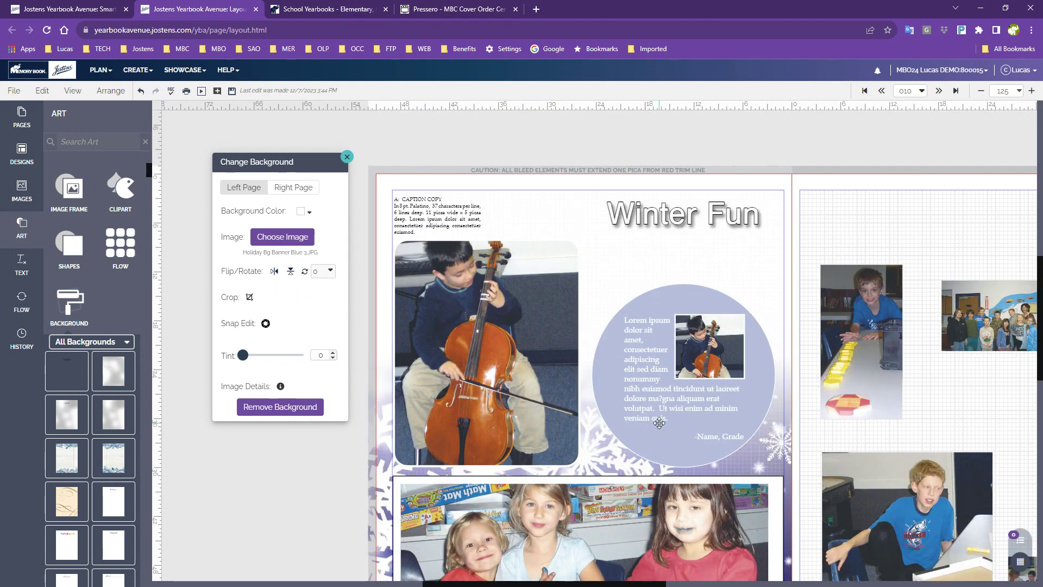
{"action": "scroll", "coordinate": [679, 380], "scroll_direction": "down", "scroll_amount": 1}
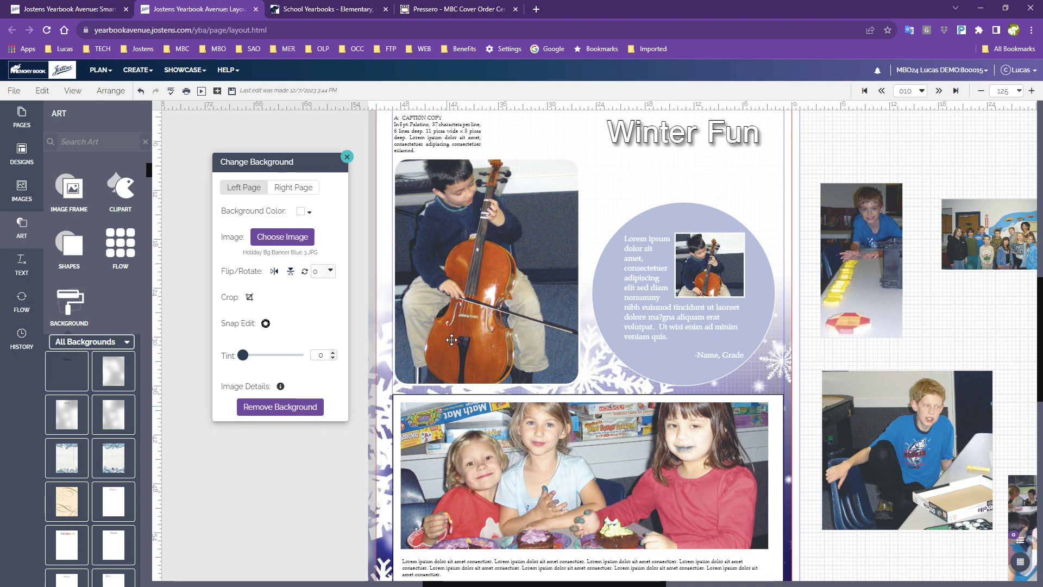
{"action": "scroll", "coordinate": [598, 544], "scroll_direction": "down", "scroll_amount": 1}
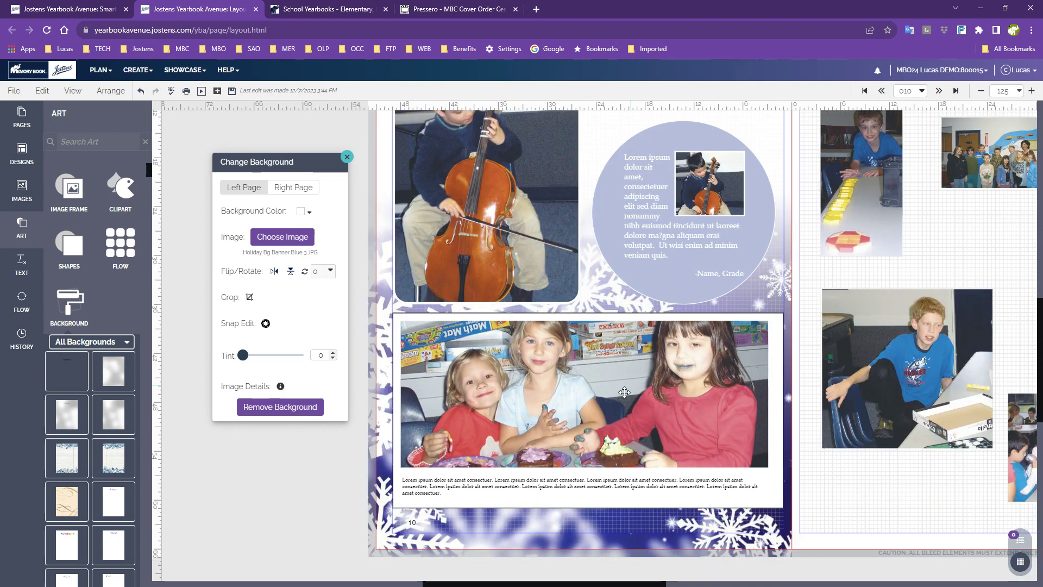
- Color the cello photo's frame outline with the CL Skylark blue already used on the page
{"action": "scroll", "coordinate": [484, 297], "scroll_direction": "up", "scroll_amount": 1}
{"action": "scroll", "coordinate": [485, 297], "scroll_direction": "up", "scroll_amount": 2}
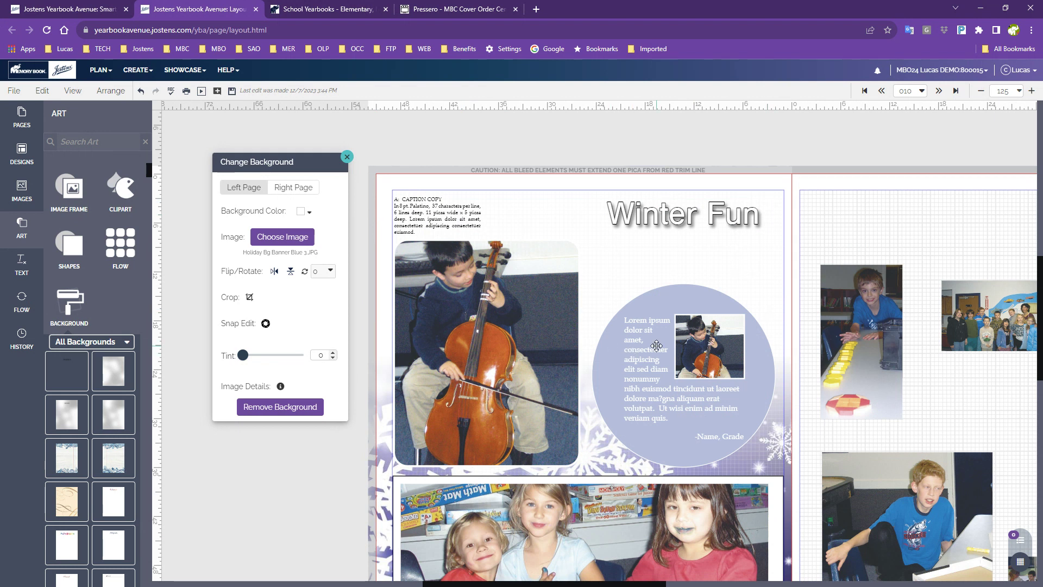
{"action": "left_click", "coordinate": [565, 274]}
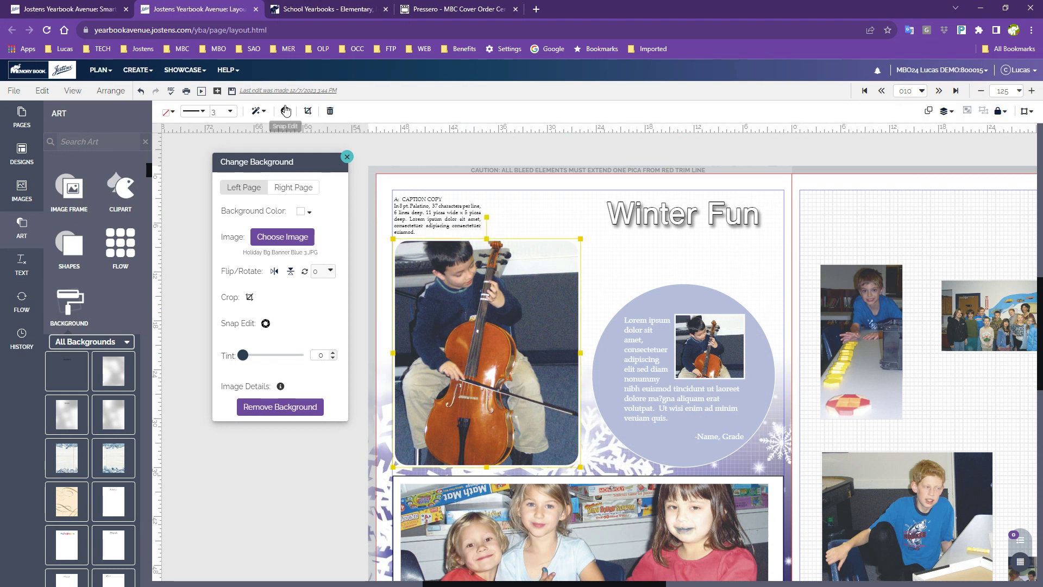
{"action": "left_click", "coordinate": [230, 113]}
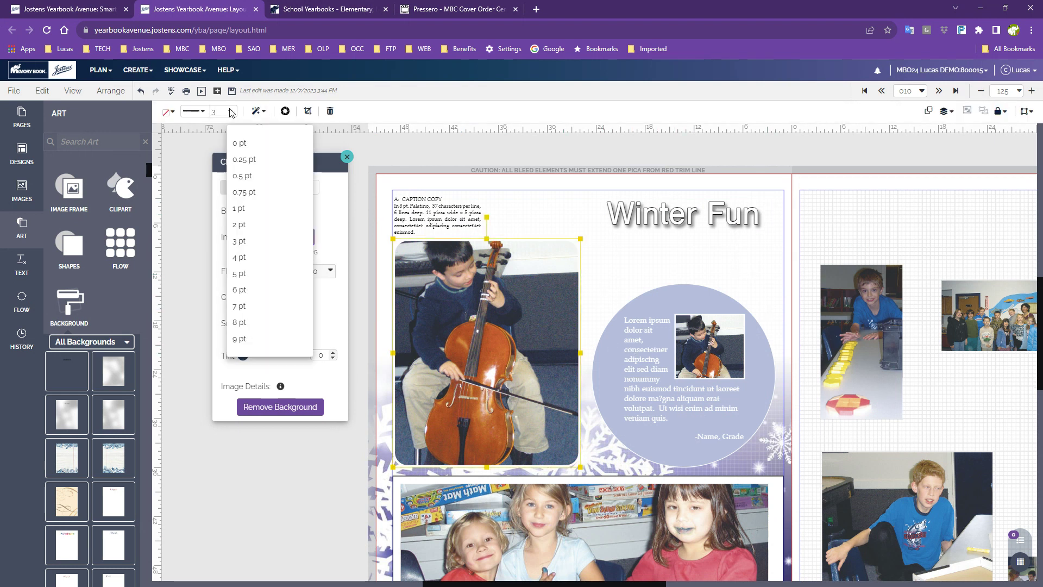
{"action": "left_click", "coordinate": [174, 115]}
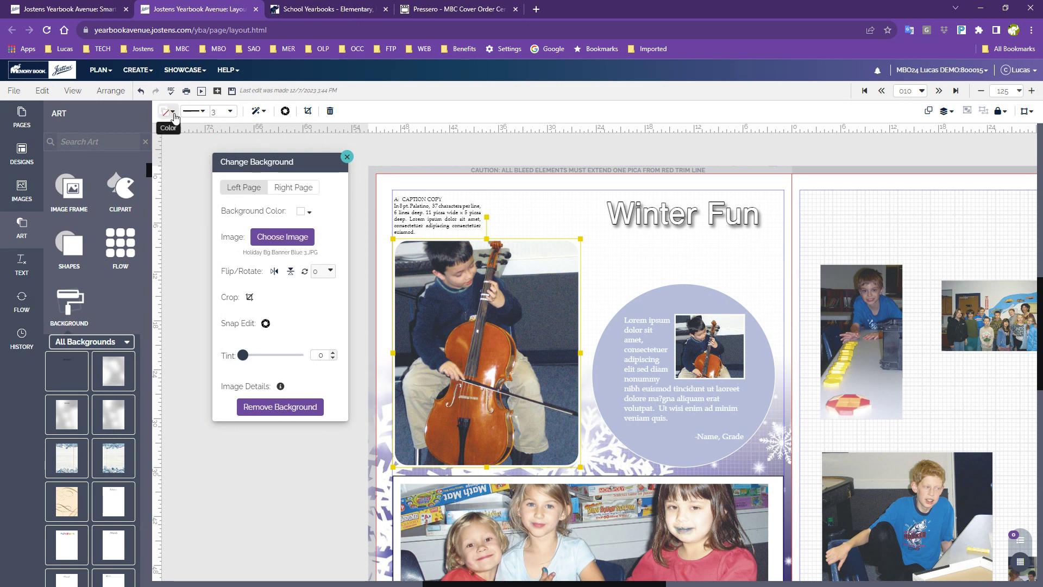
{"action": "left_click", "coordinate": [174, 115]}
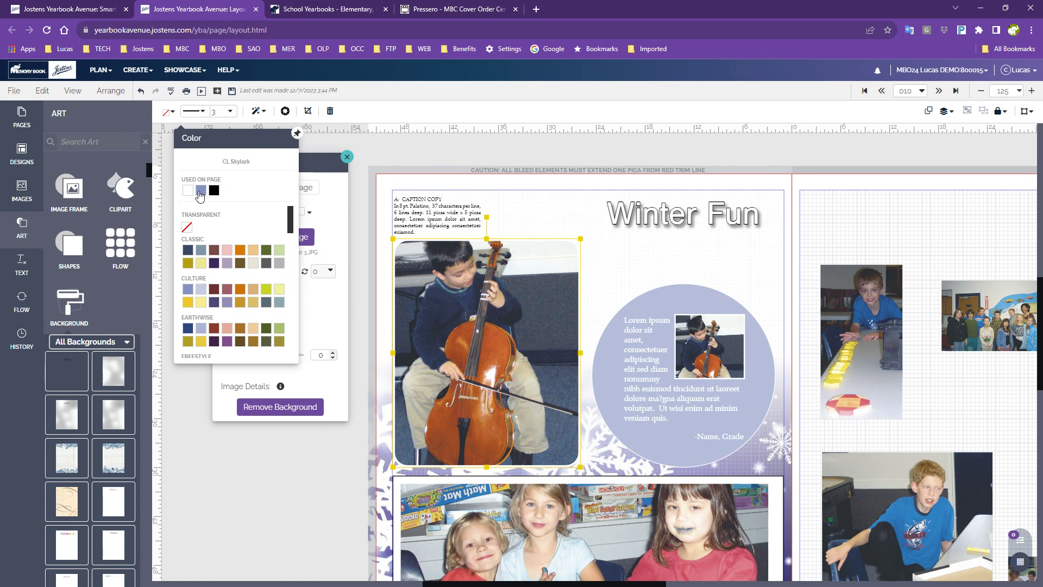
{"action": "left_click", "coordinate": [200, 191]}
{"action": "left_click", "coordinate": [190, 285]}
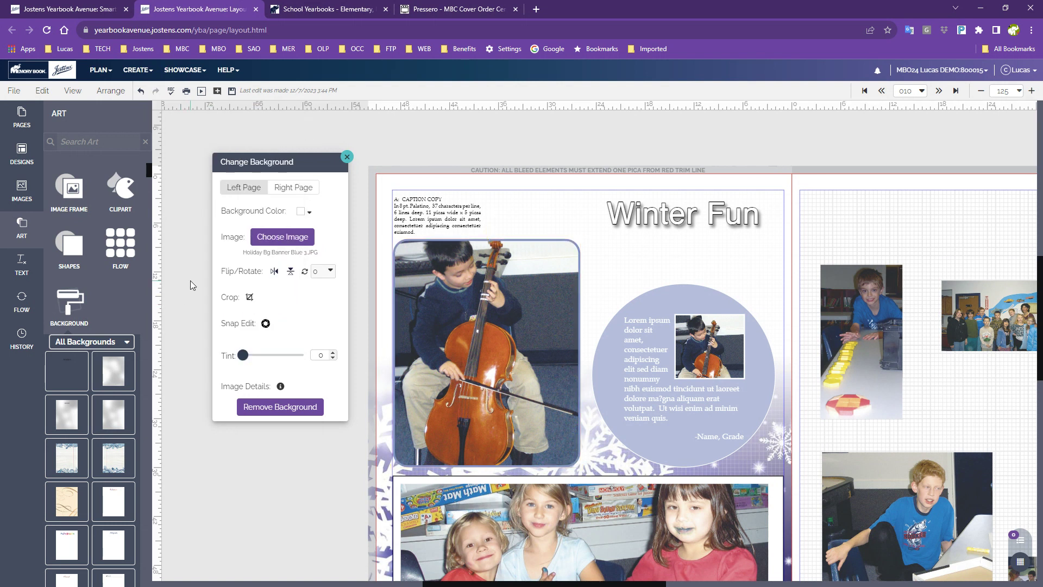
- Fill the caption circle beside the cello photo with the dark blue from the Earthwise palette and review the page
{"action": "left_click", "coordinate": [697, 295]}
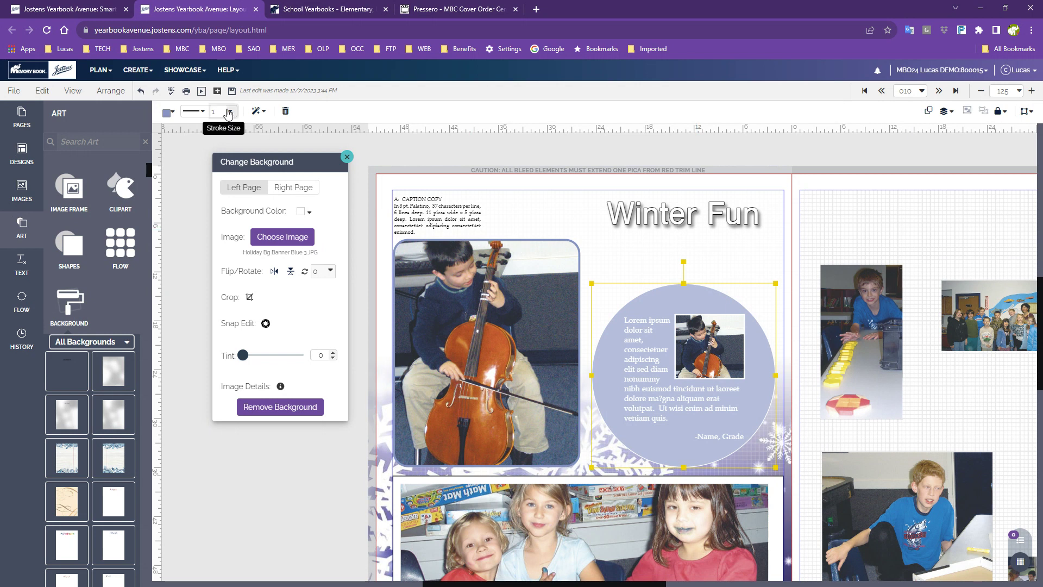
{"action": "left_click", "coordinate": [173, 112]}
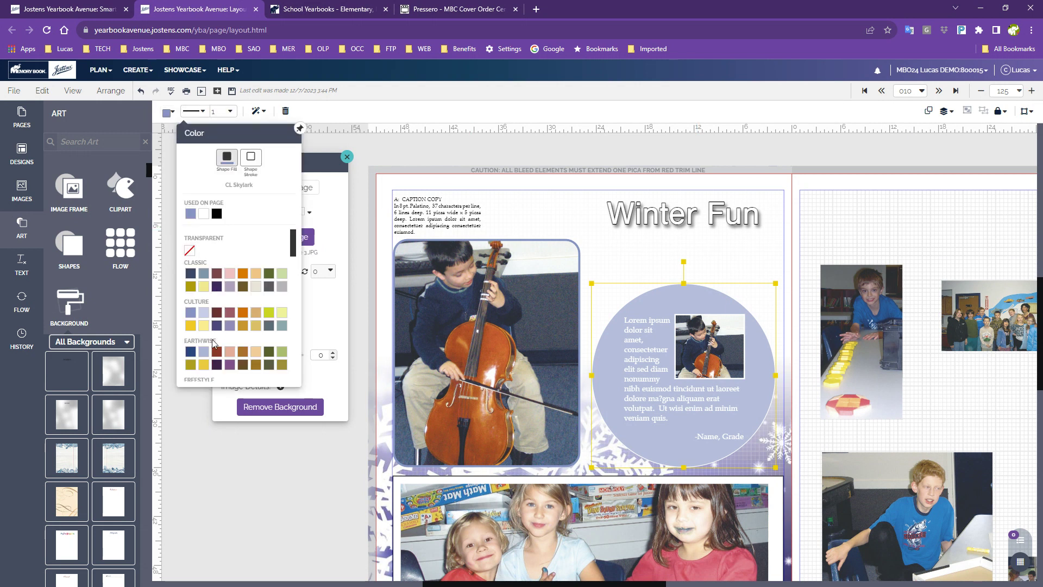
{"action": "left_click", "coordinate": [191, 352]}
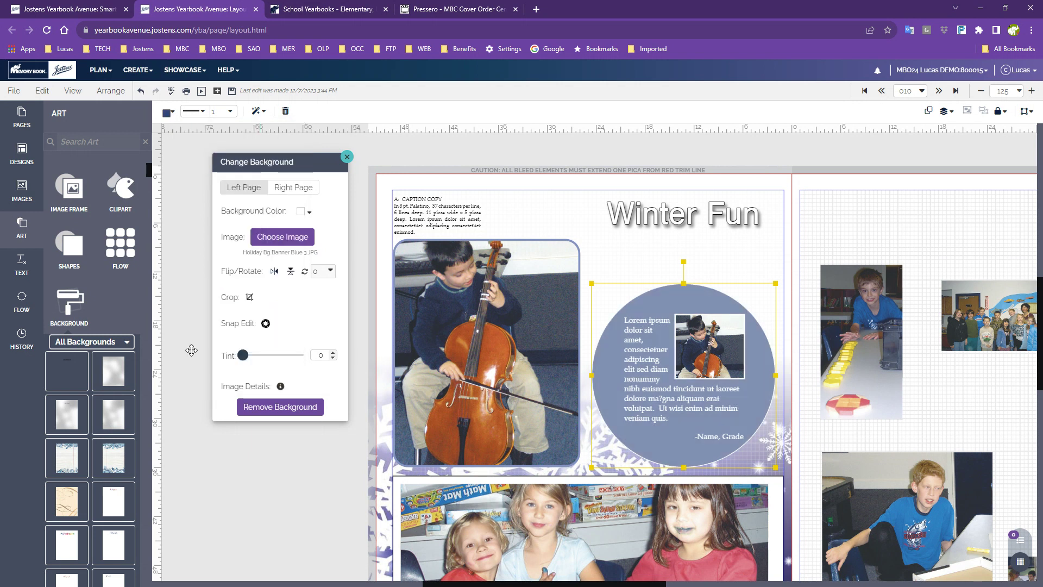
{"action": "left_click", "coordinate": [191, 279]}
{"action": "scroll", "coordinate": [191, 278], "scroll_direction": "down", "scroll_amount": 2}
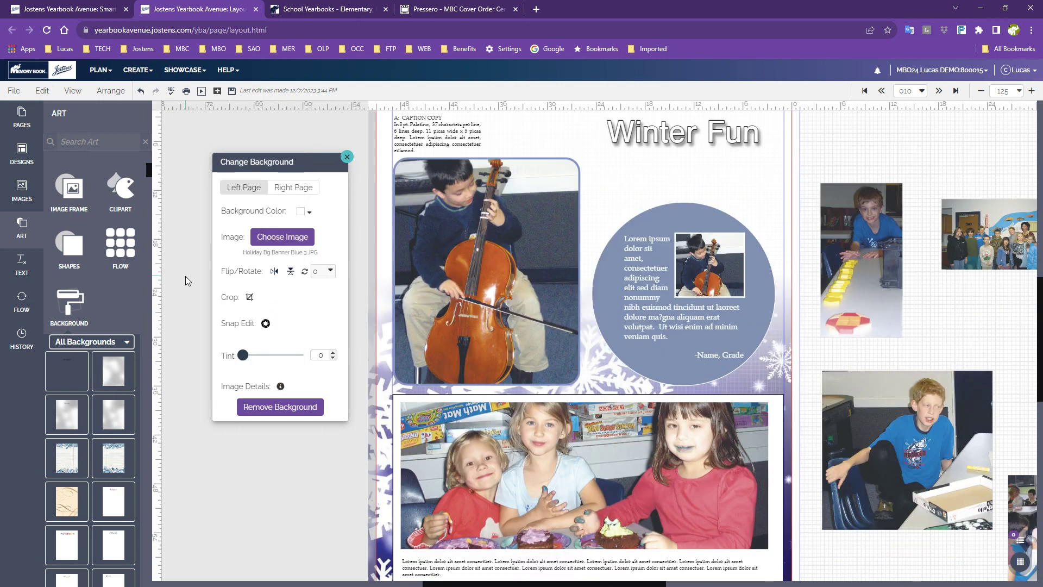
{"action": "scroll", "coordinate": [184, 278], "scroll_direction": "up", "scroll_amount": 3}
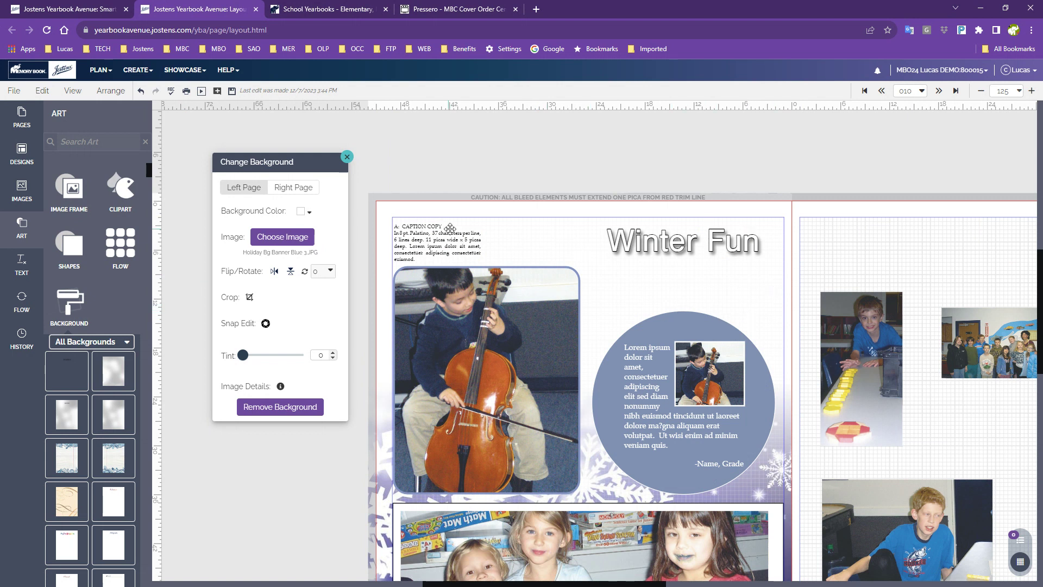
{"action": "scroll", "coordinate": [752, 269], "scroll_direction": "down", "scroll_amount": 1}
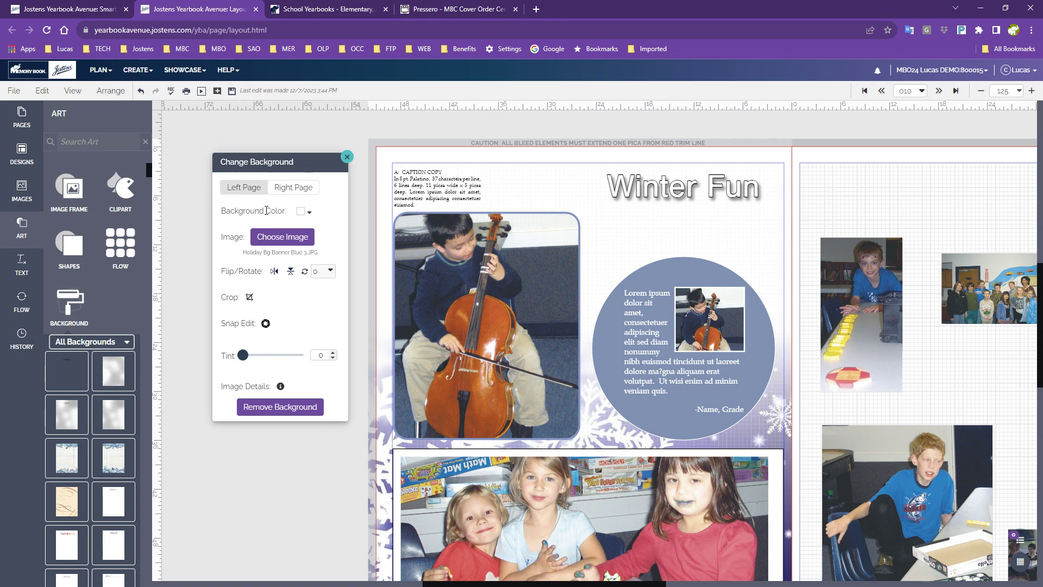
- Replace the left page's background with the Holiday image "Seasons Bg Winter Blue.JPG" and check it along the page
{"action": "left_click", "coordinate": [280, 238]}
{"action": "scroll", "coordinate": [393, 360], "scroll_direction": "down", "scroll_amount": 10}
{"action": "scroll", "coordinate": [400, 367], "scroll_direction": "down", "scroll_amount": 5}
{"action": "scroll", "coordinate": [364, 325], "scroll_direction": "down", "scroll_amount": 1}
{"action": "scroll", "coordinate": [321, 392], "scroll_direction": "down", "scroll_amount": 4}
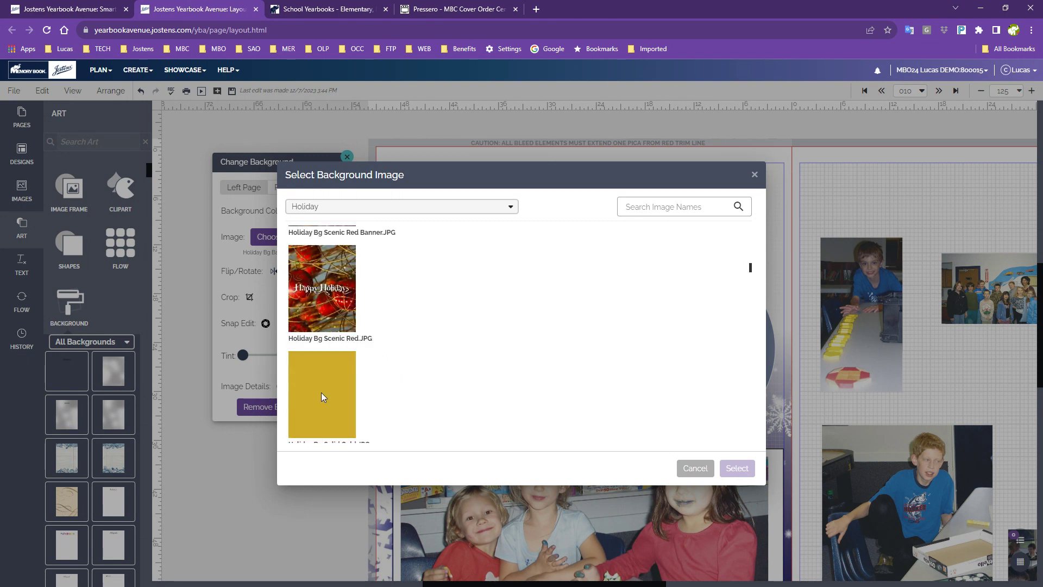
{"action": "scroll", "coordinate": [322, 393], "scroll_direction": "down", "scroll_amount": 6}
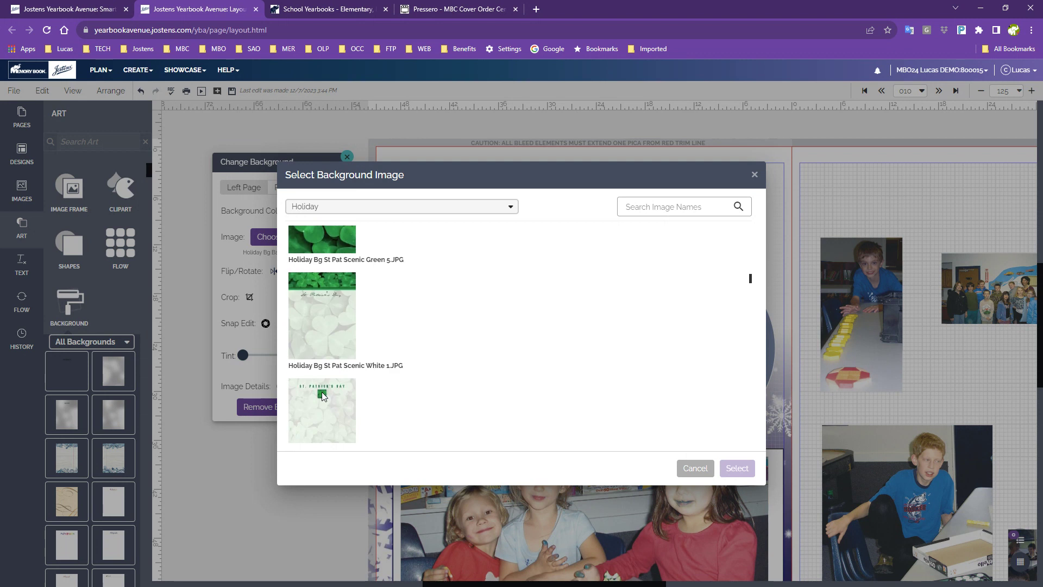
{"action": "scroll", "coordinate": [328, 396], "scroll_direction": "down", "scroll_amount": 1}
{"action": "scroll", "coordinate": [328, 396], "scroll_direction": "up", "scroll_amount": 5}
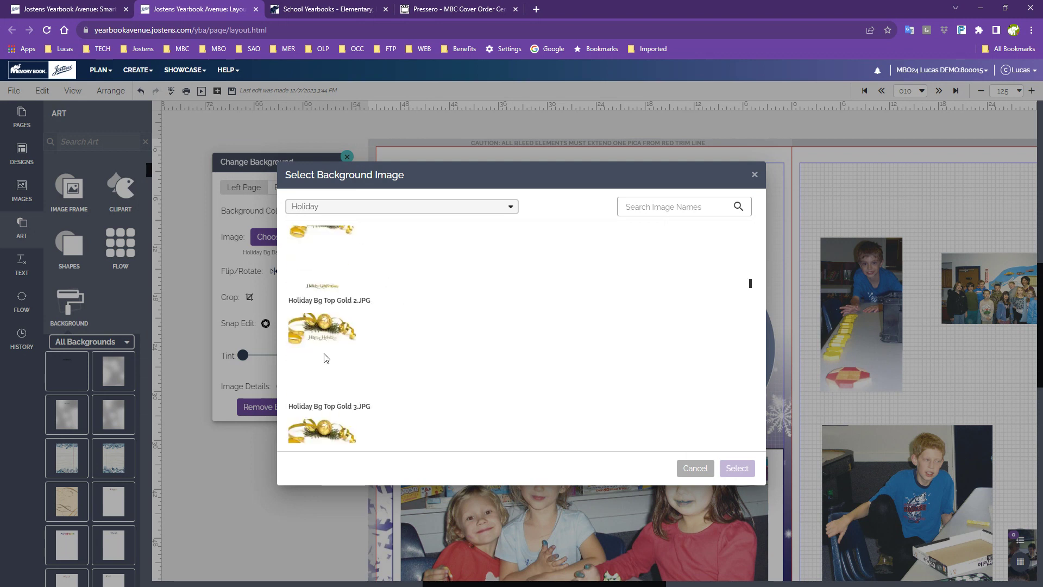
{"action": "scroll", "coordinate": [391, 380], "scroll_direction": "down", "scroll_amount": 5}
{"action": "scroll", "coordinate": [394, 380], "scroll_direction": "down", "scroll_amount": 10}
{"action": "scroll", "coordinate": [397, 380], "scroll_direction": "down", "scroll_amount": 10}
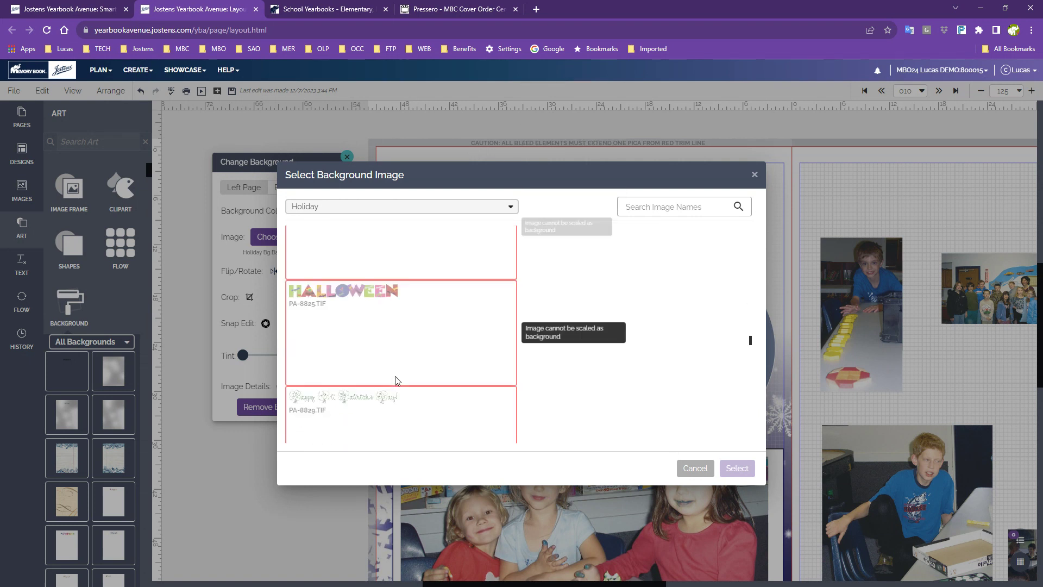
{"action": "scroll", "coordinate": [399, 384], "scroll_direction": "down", "scroll_amount": 10}
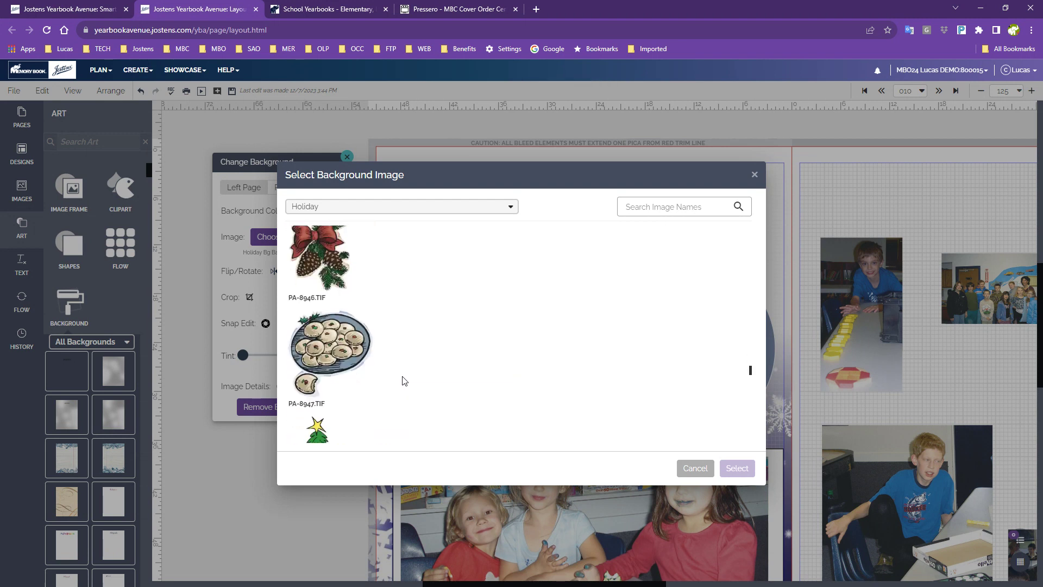
{"action": "scroll", "coordinate": [407, 394], "scroll_direction": "down", "scroll_amount": 7}
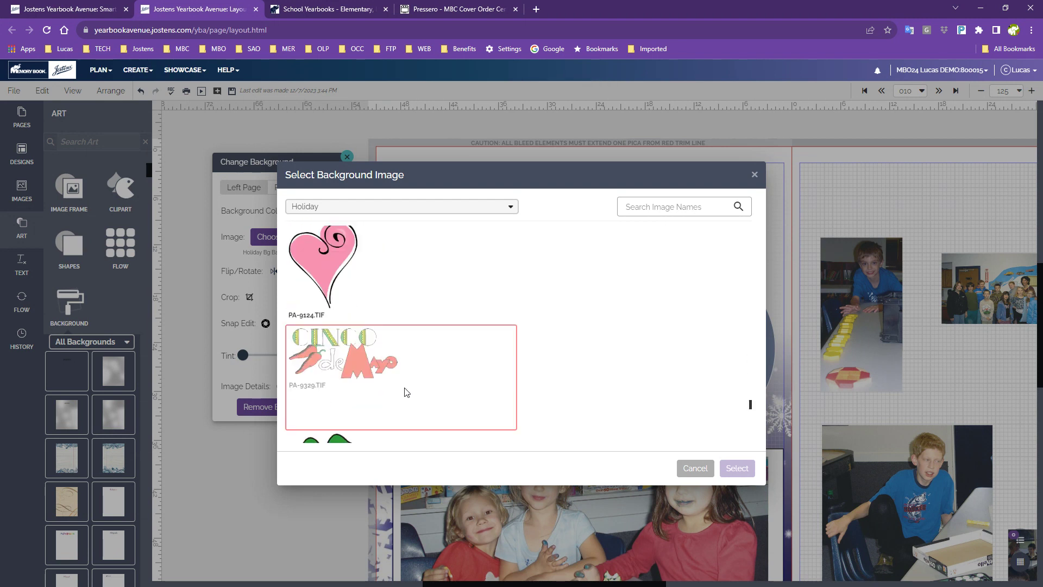
{"action": "left_click_drag", "start_coordinate": [750, 418], "coordinate": [751, 440]}
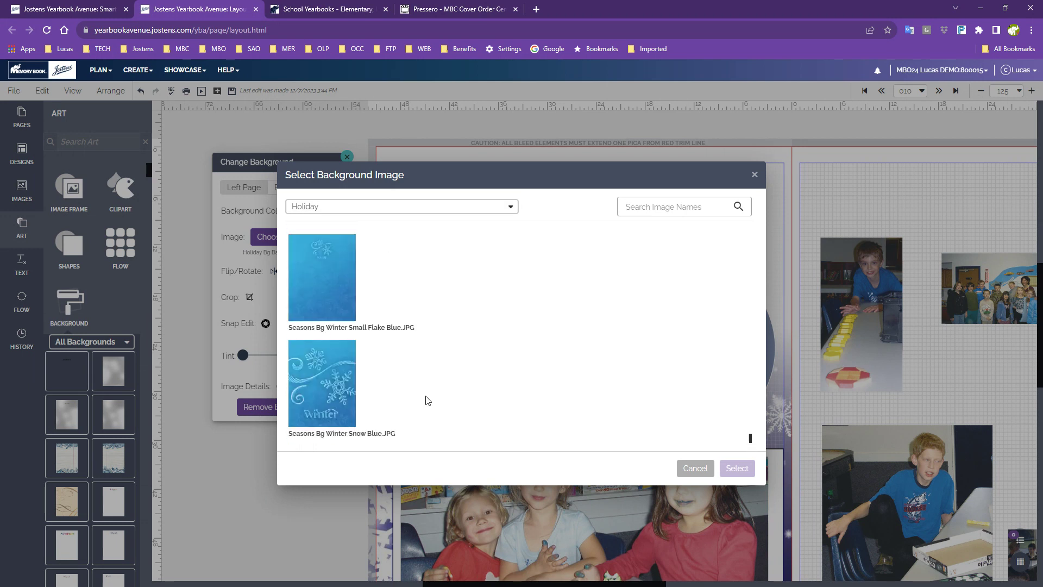
{"action": "scroll", "coordinate": [334, 285], "scroll_direction": "up", "scroll_amount": 5}
{"action": "scroll", "coordinate": [342, 312], "scroll_direction": "down", "scroll_amount": 4}
{"action": "scroll", "coordinate": [321, 302], "scroll_direction": "up", "scroll_amount": 2}
{"action": "left_click", "coordinate": [299, 330]}
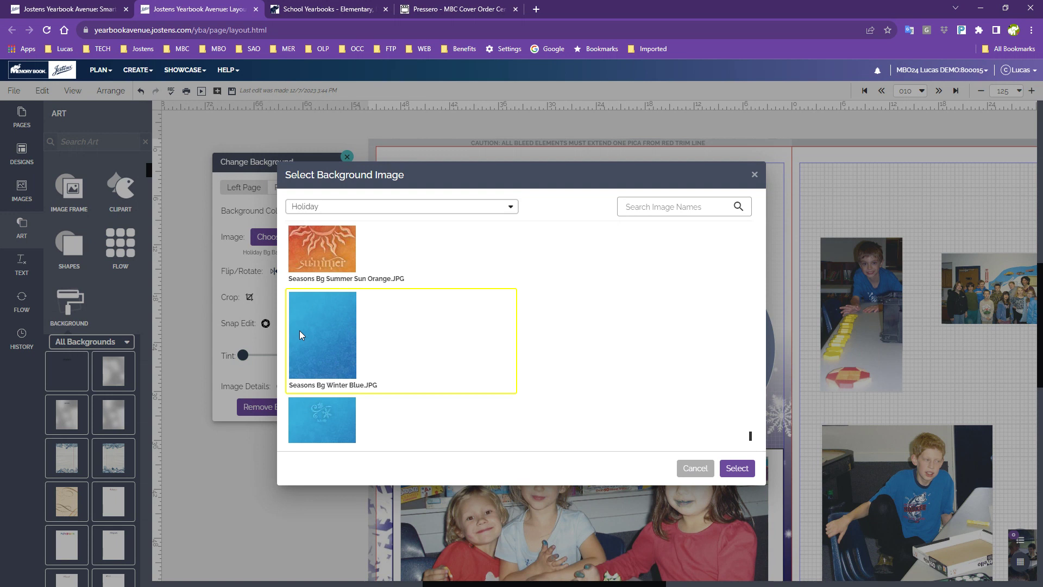
{"action": "left_click", "coordinate": [737, 469]}
{"action": "scroll", "coordinate": [542, 477], "scroll_direction": "down", "scroll_amount": 2}
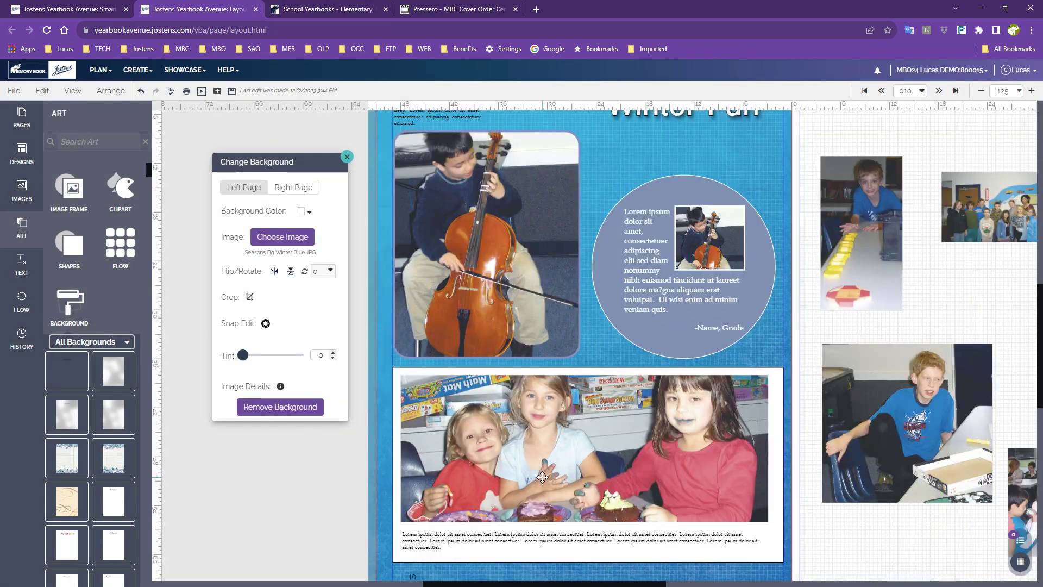
{"action": "scroll", "coordinate": [542, 477], "scroll_direction": "up", "scroll_amount": 2}
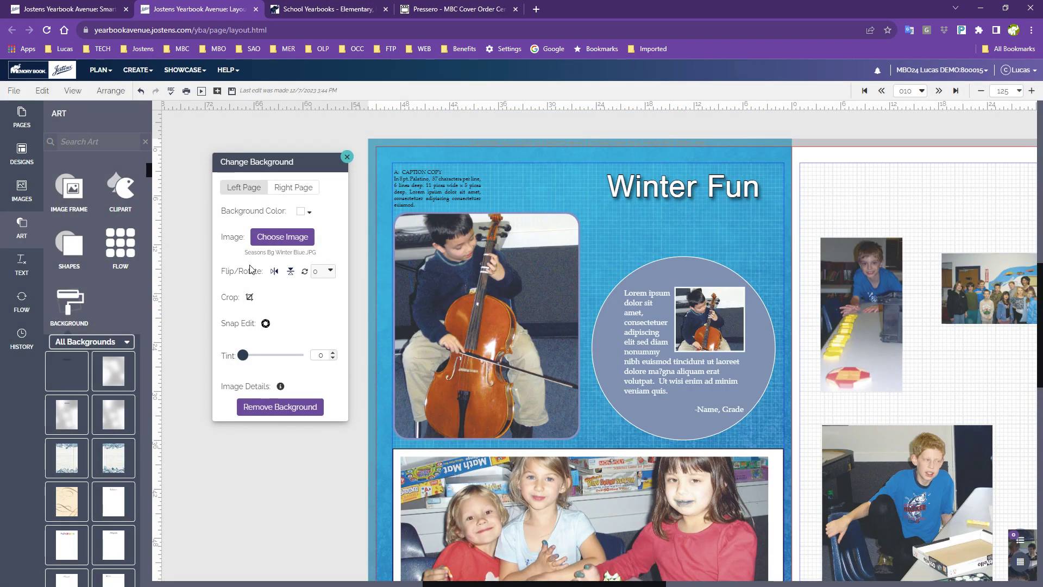
- Set the left page's background back to the Holiday image "Holiday Bg Banner Blue 3.JPG"
{"action": "left_click", "coordinate": [280, 236]}
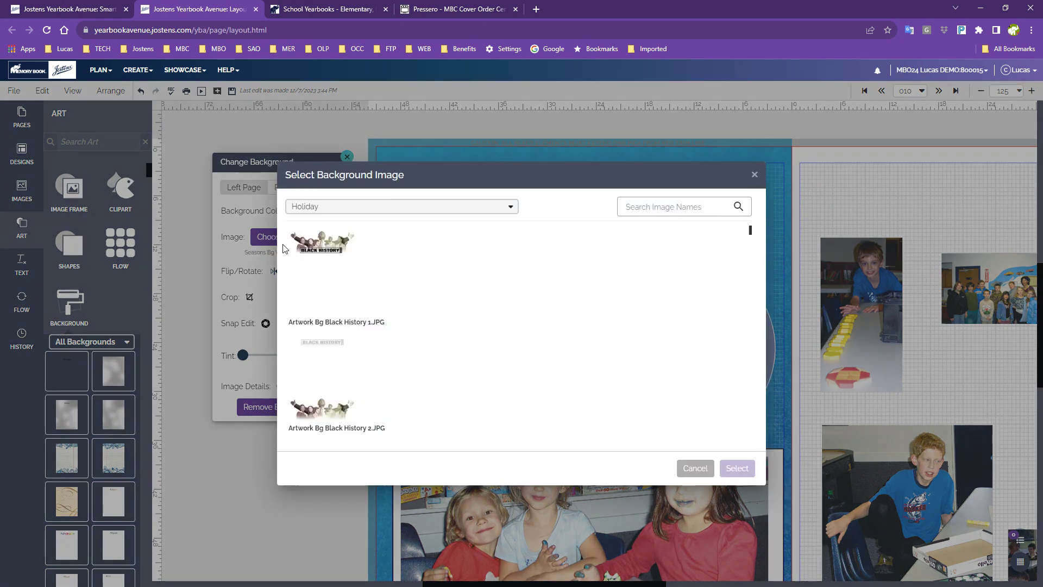
{"action": "scroll", "coordinate": [387, 348], "scroll_direction": "down", "scroll_amount": 5}
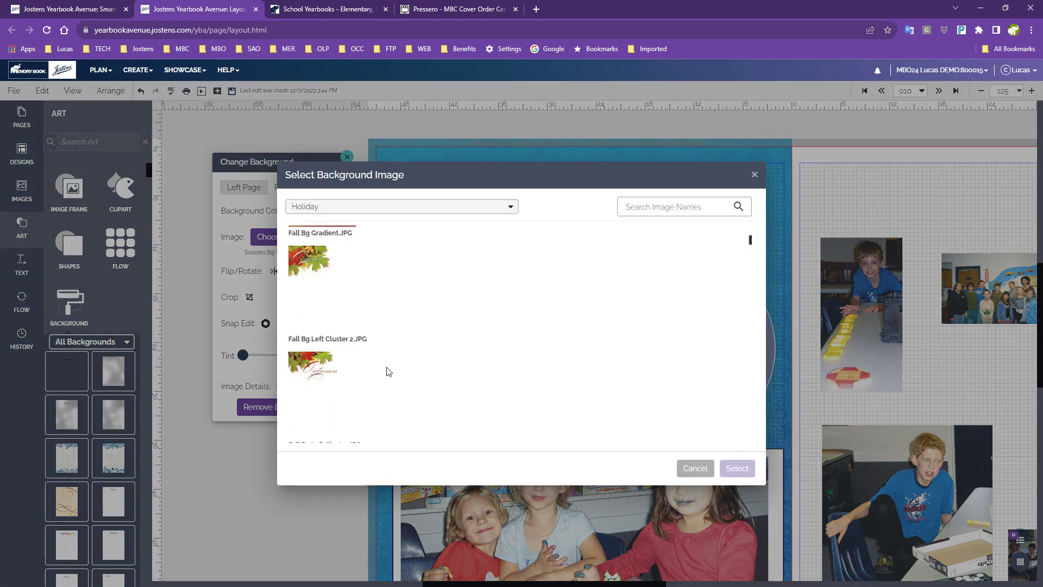
{"action": "scroll", "coordinate": [389, 371], "scroll_direction": "down", "scroll_amount": 3}
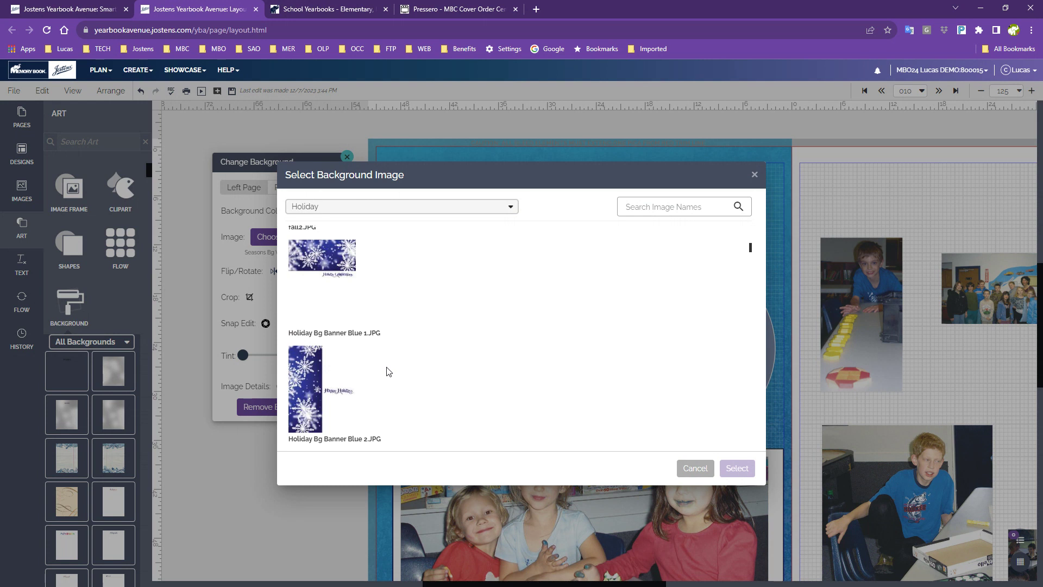
{"action": "scroll", "coordinate": [389, 372], "scroll_direction": "down", "scroll_amount": 5}
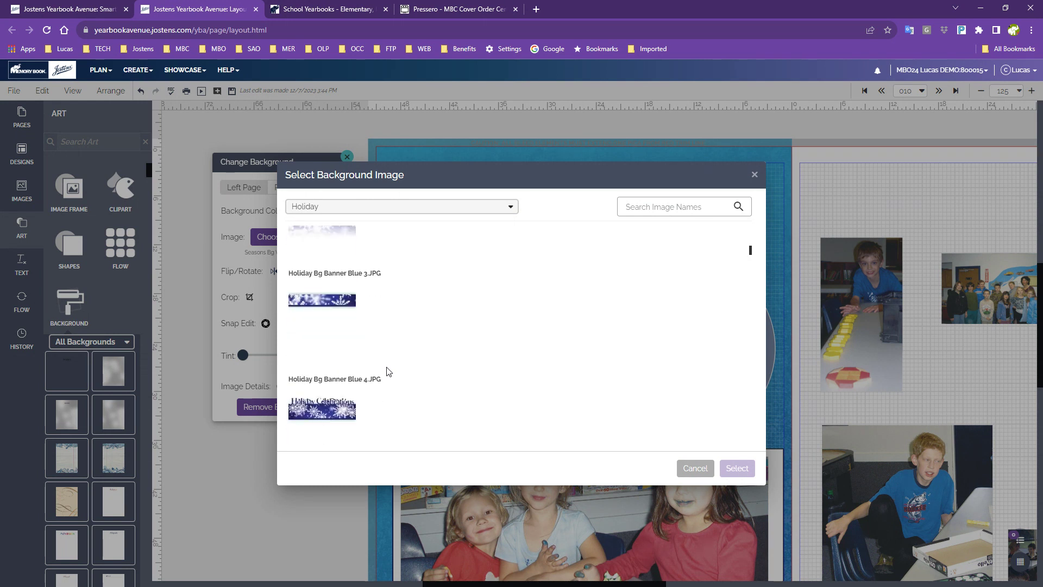
{"action": "scroll", "coordinate": [389, 372], "scroll_direction": "up", "scroll_amount": 2}
{"action": "left_click", "coordinate": [328, 314]}
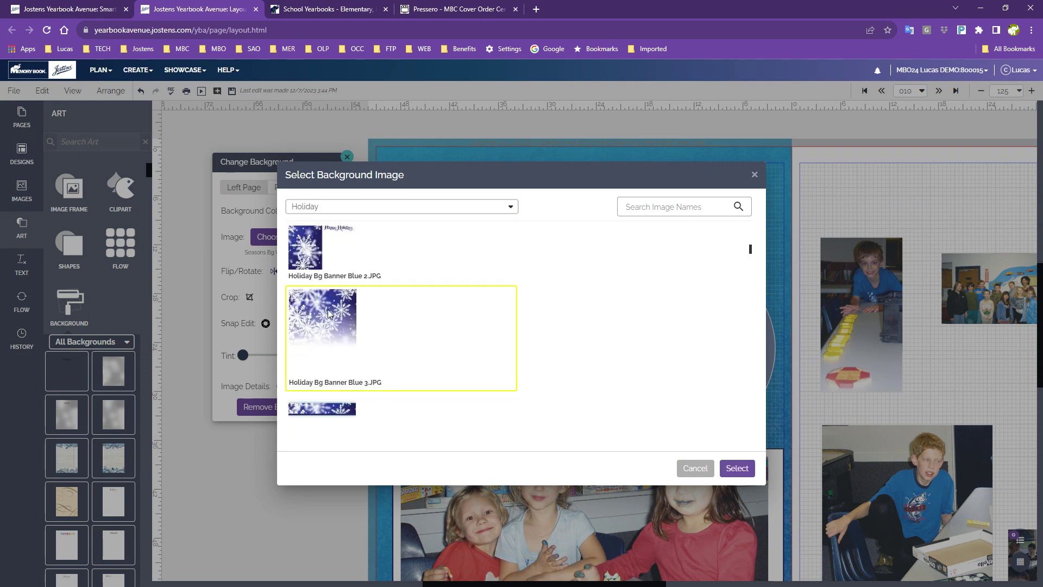
{"action": "left_click", "coordinate": [740, 468]}
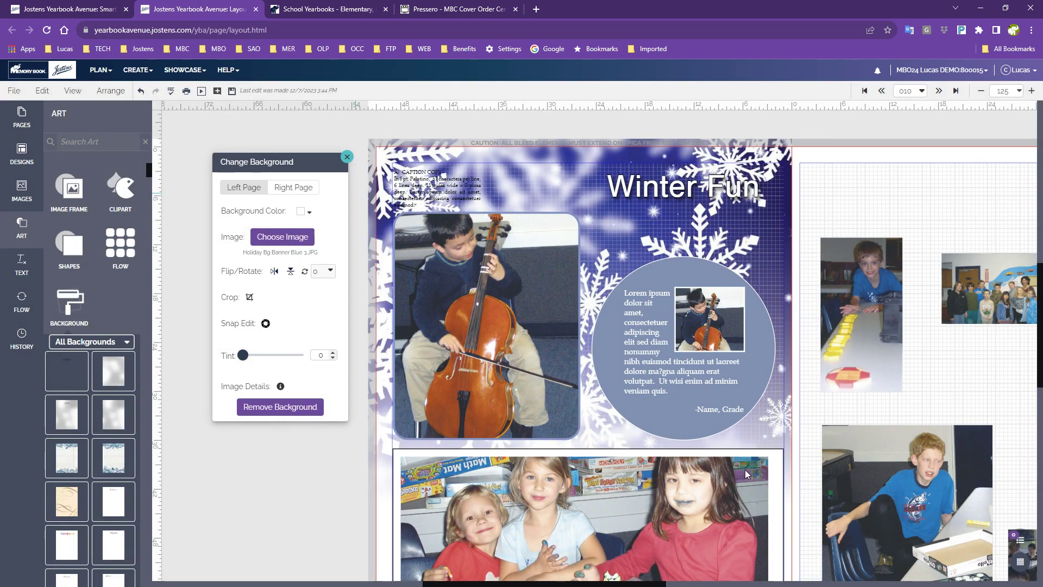
- Flip the reapplied snowflake background vertically and check it behind the left page's photos
{"action": "left_click", "coordinate": [291, 271]}
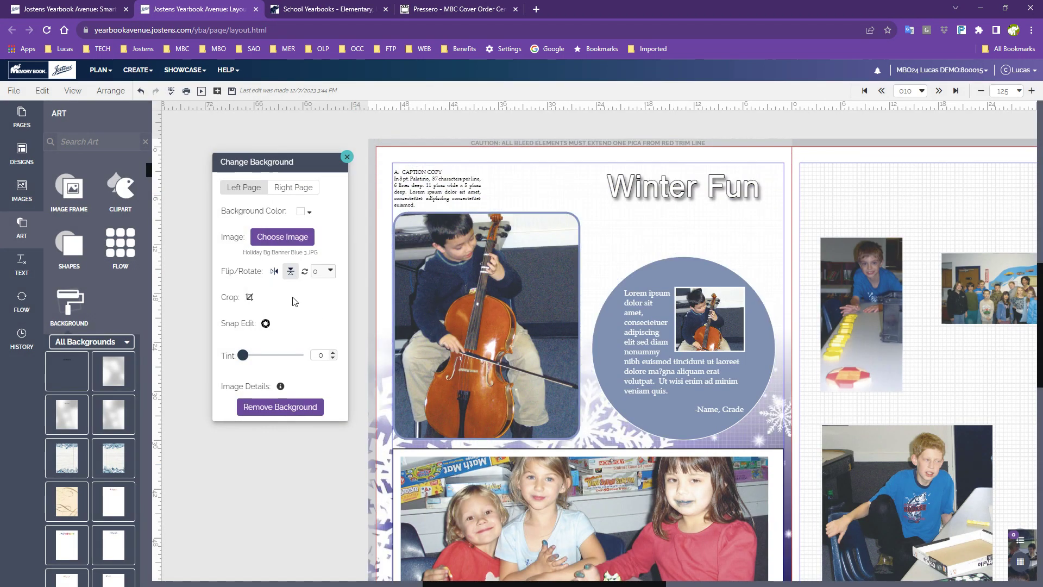
{"action": "scroll", "coordinate": [600, 408], "scroll_direction": "down", "scroll_amount": 1}
{"action": "scroll", "coordinate": [600, 408], "scroll_direction": "down", "scroll_amount": 1}
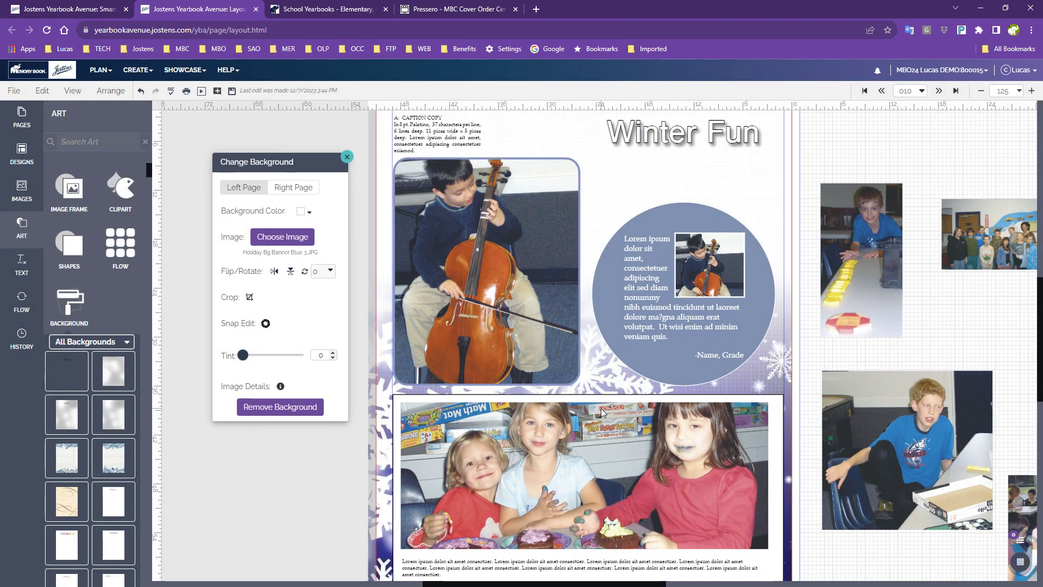